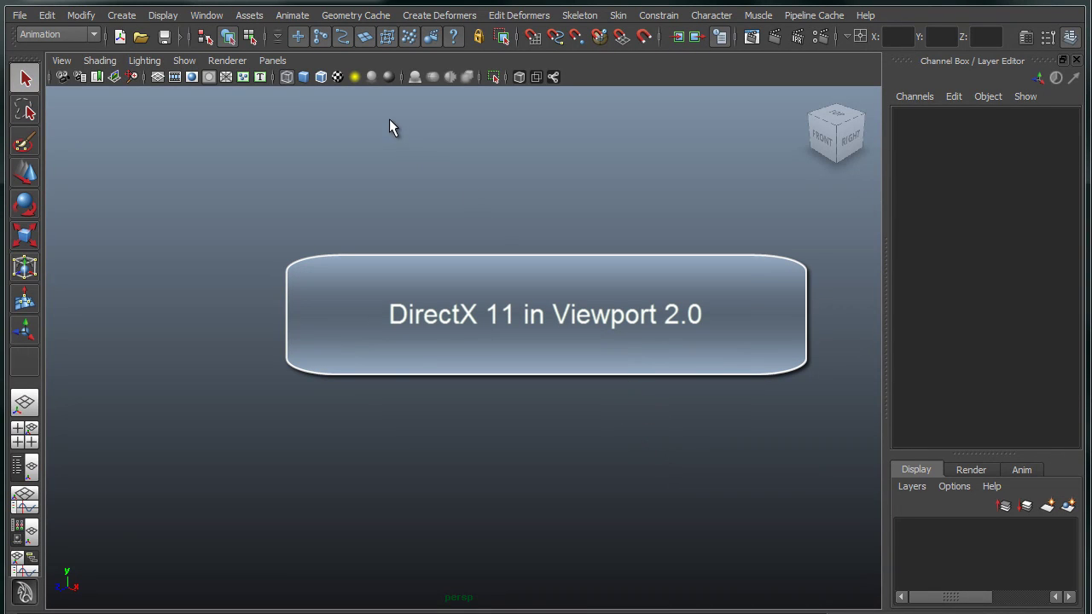
In Display preferences, set the Viewport 2.0 rendering engine to DirectX 11 and save
click(210, 17)
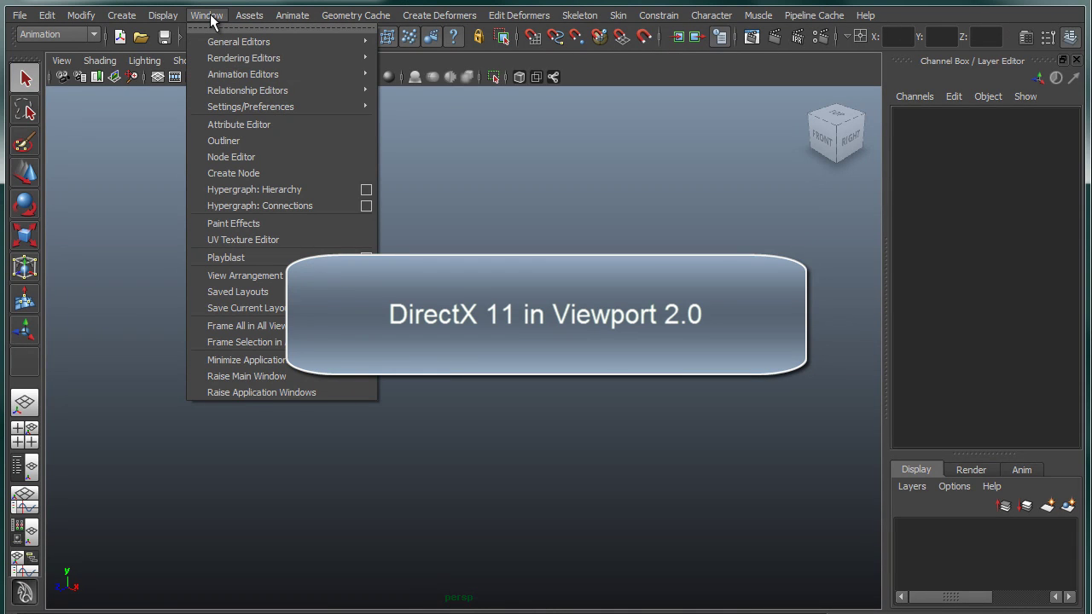
mouse_move(212, 107)
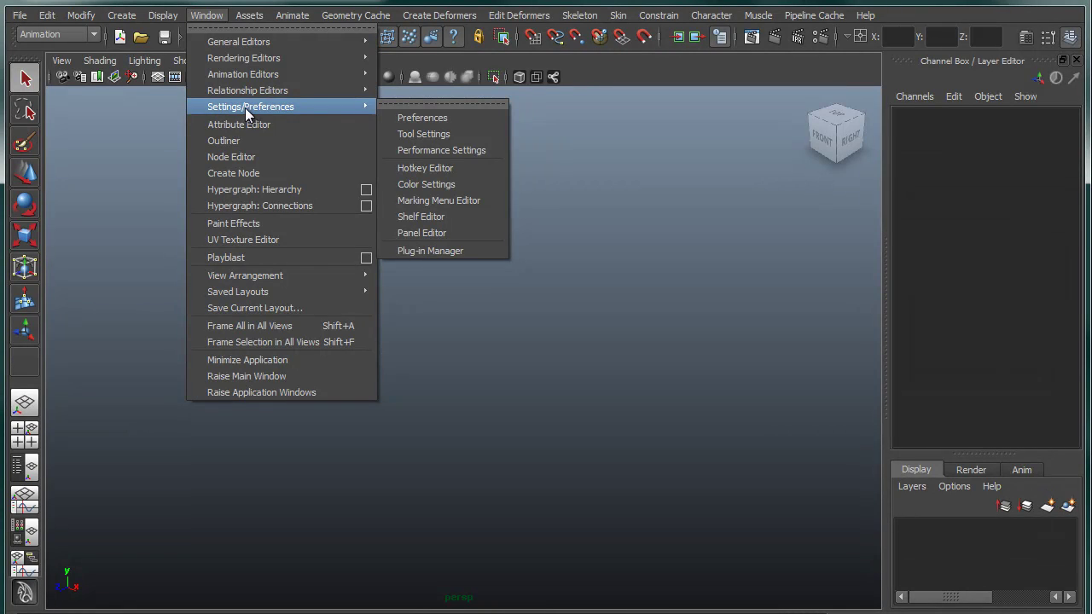
click(448, 117)
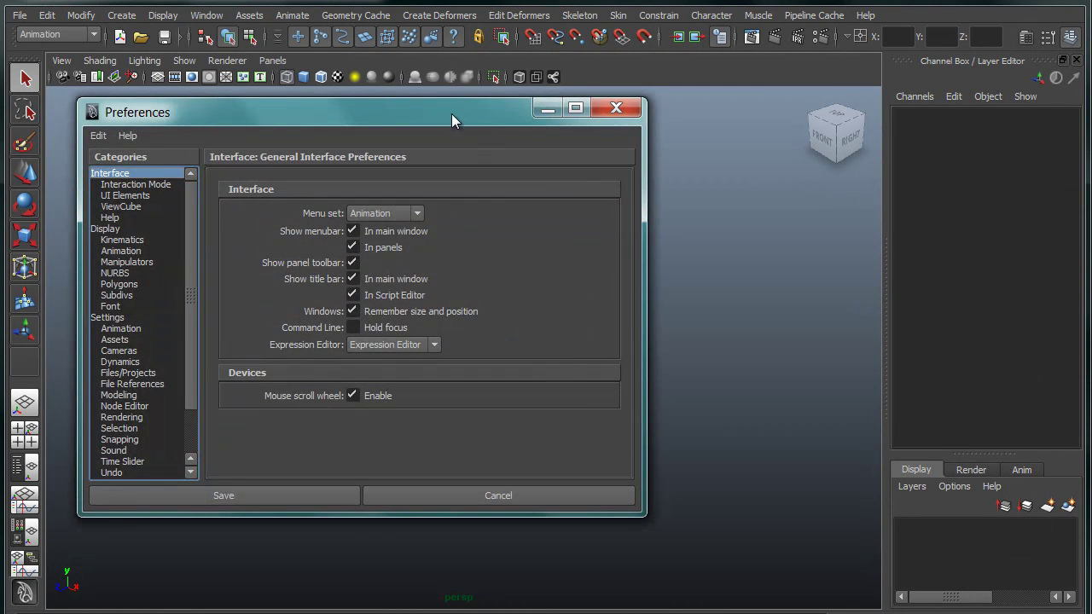
drag(447, 114, 662, 112)
click(332, 229)
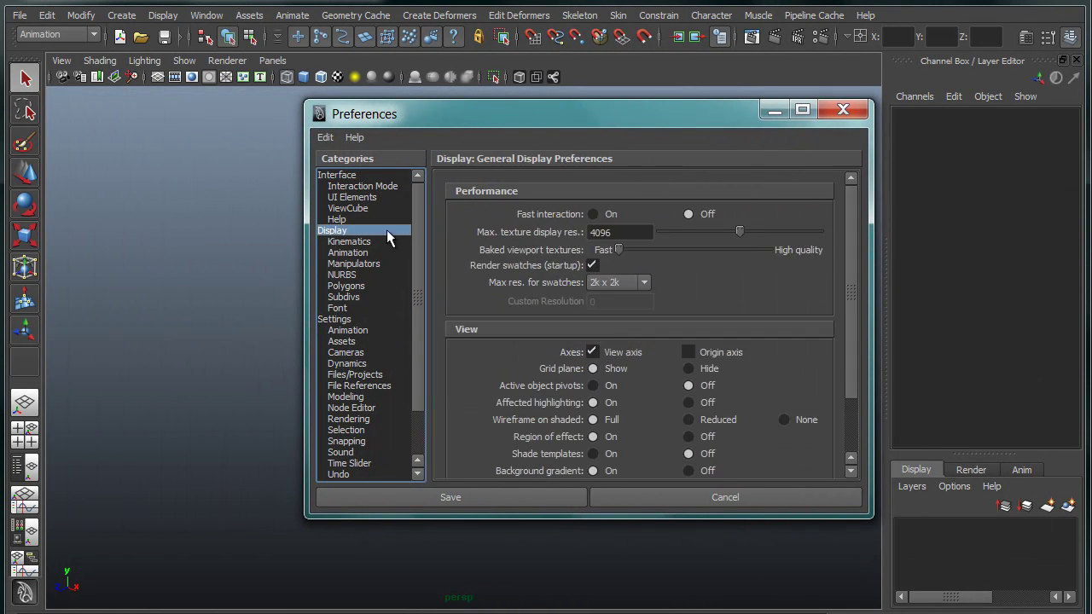
scroll(680, 257, down, 3)
click(590, 448)
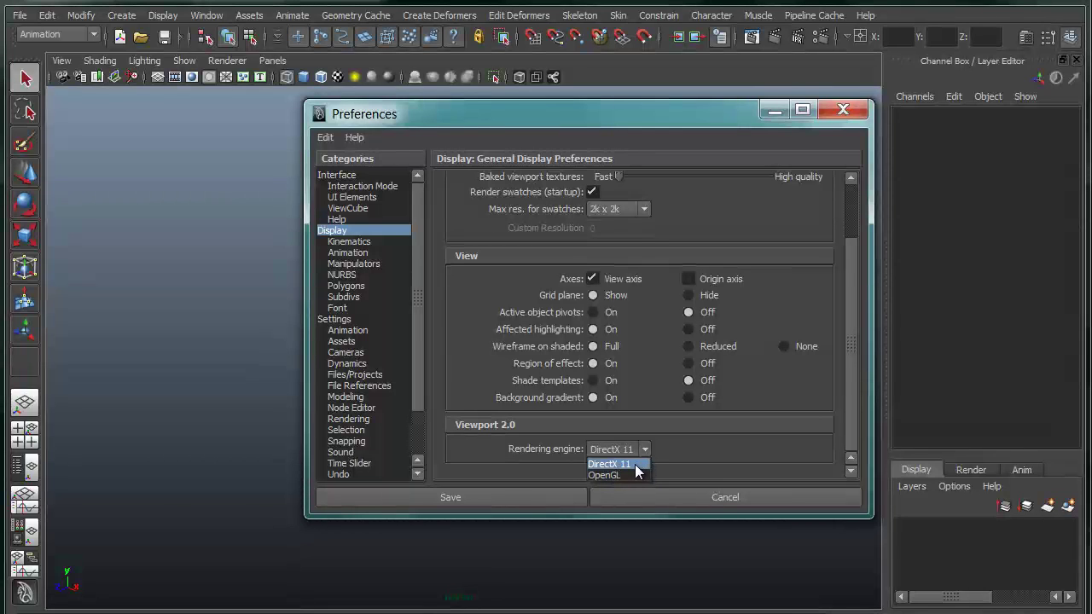
click(635, 465)
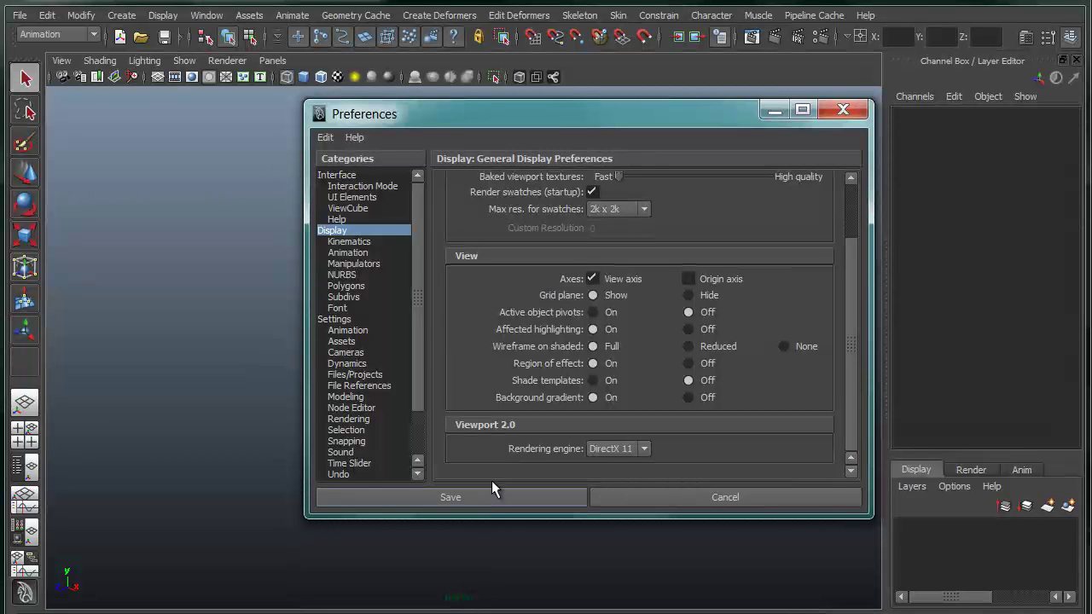
click(568, 497)
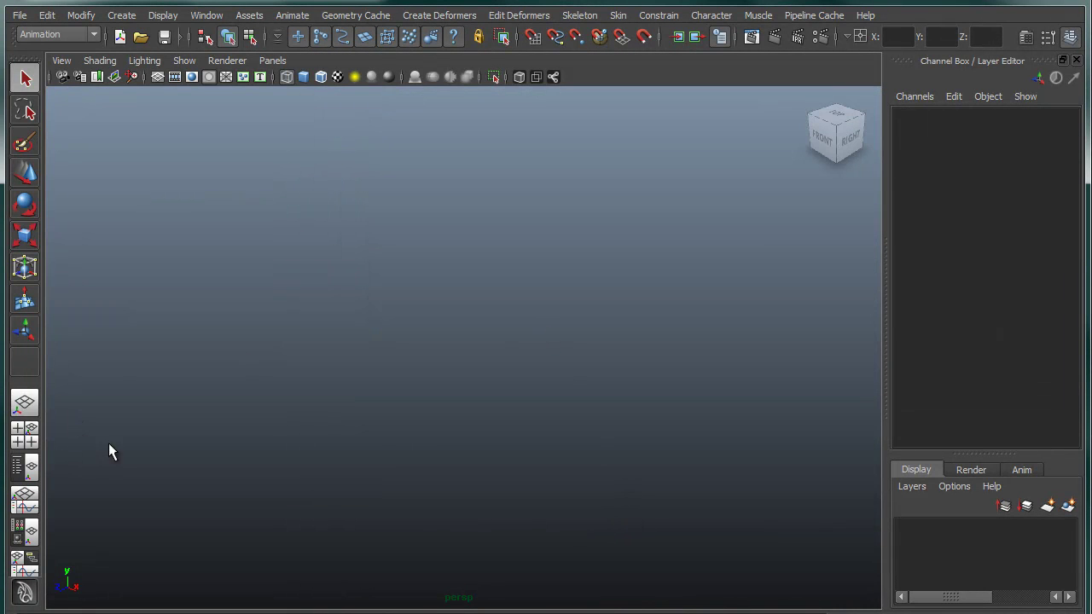
Tick Loaded for dx11Shader.mll in the Plug-in Manager, then close the manager
click(207, 15)
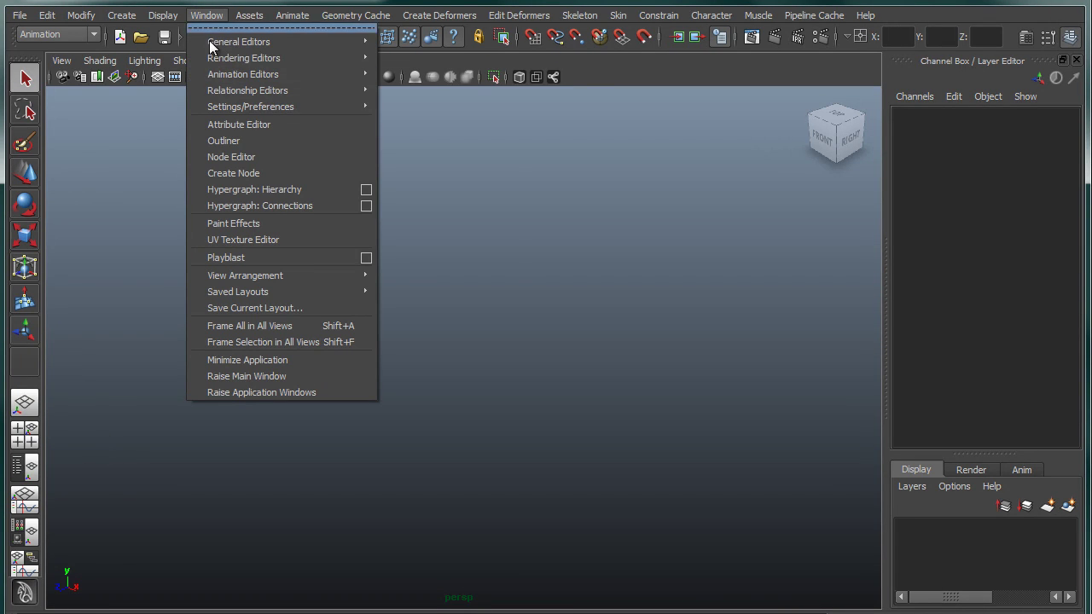
mouse_move(215, 108)
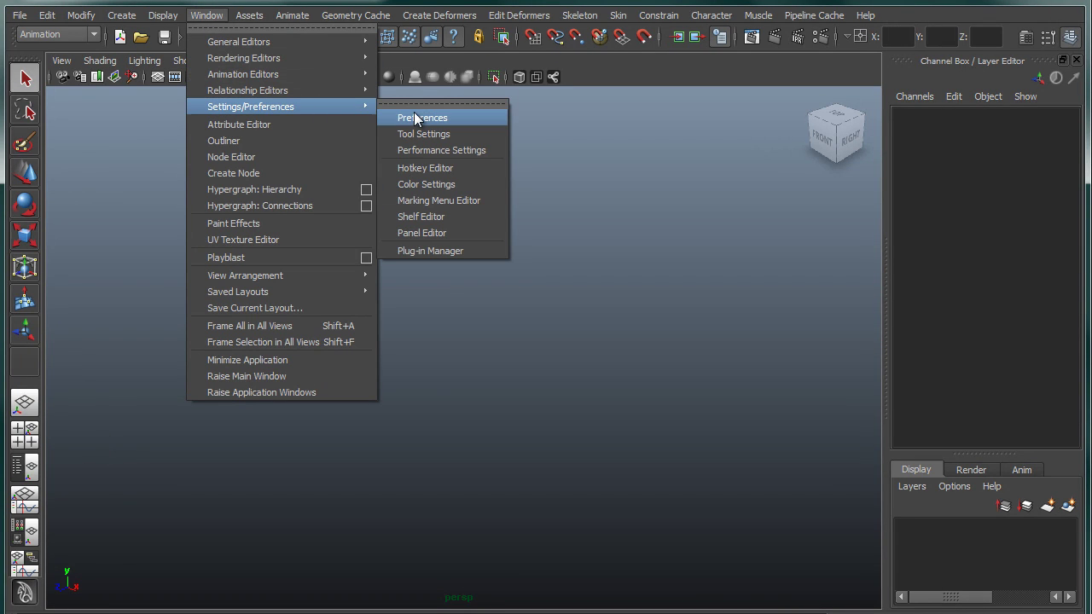
click(429, 250)
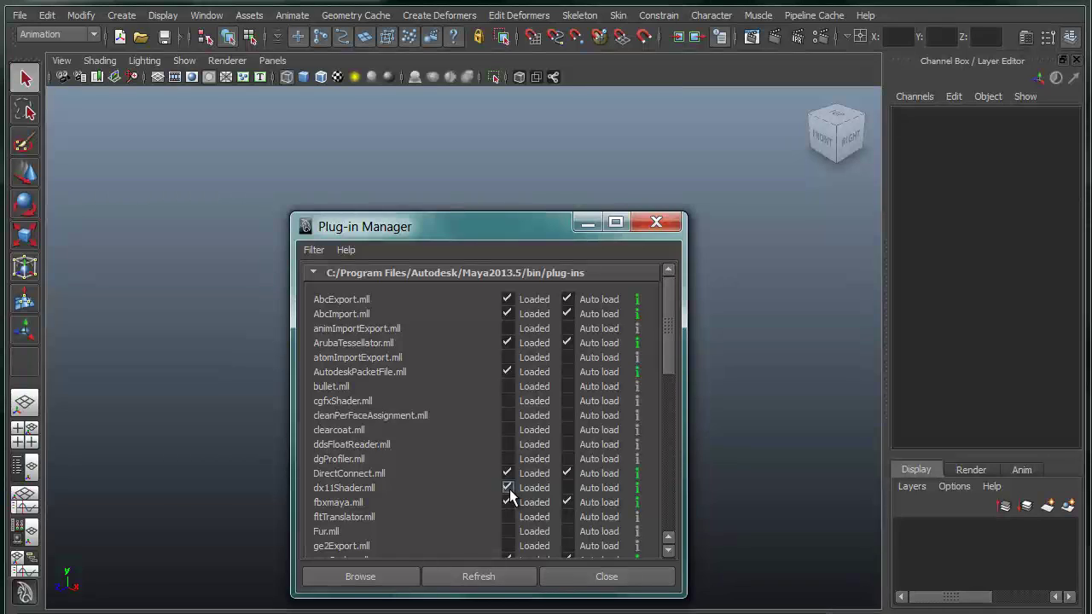
click(607, 578)
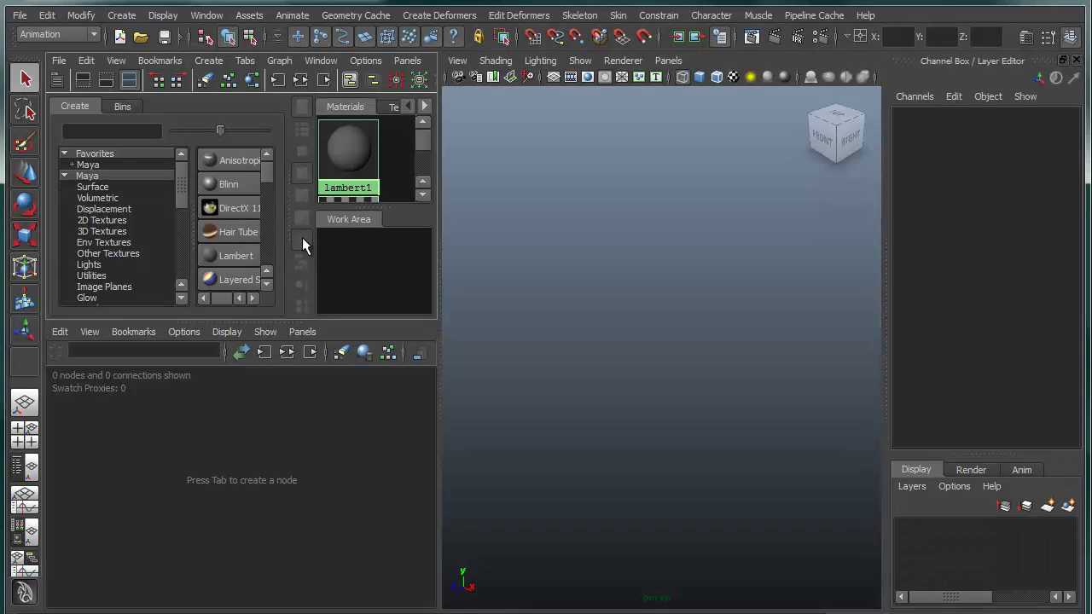
In a maximized Hypershade, create the dx11Shader1 DirectX 11 material and show its full attributes
key(space)
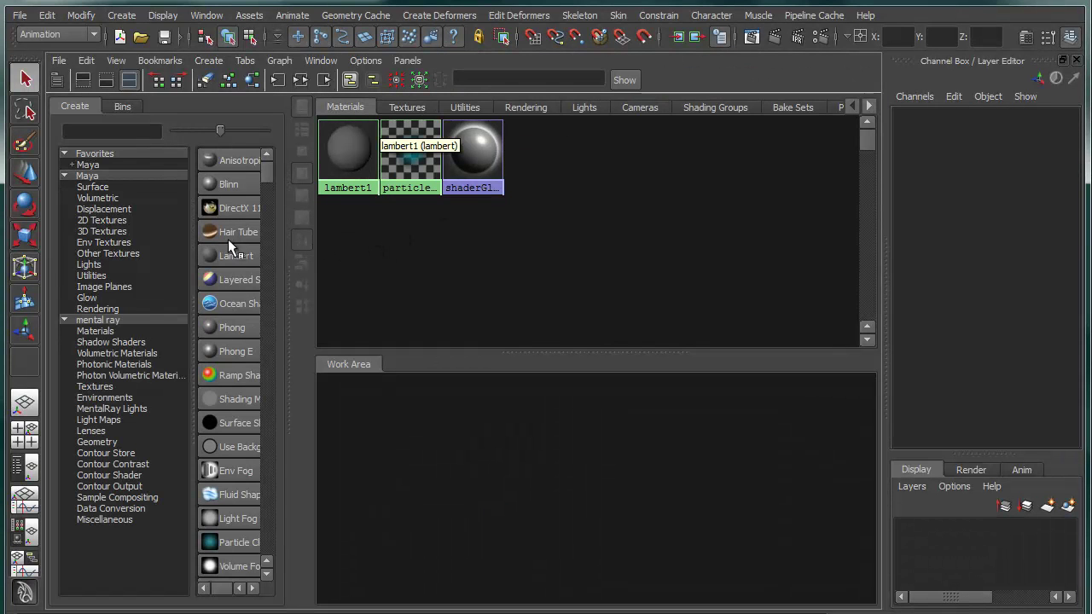
click(211, 205)
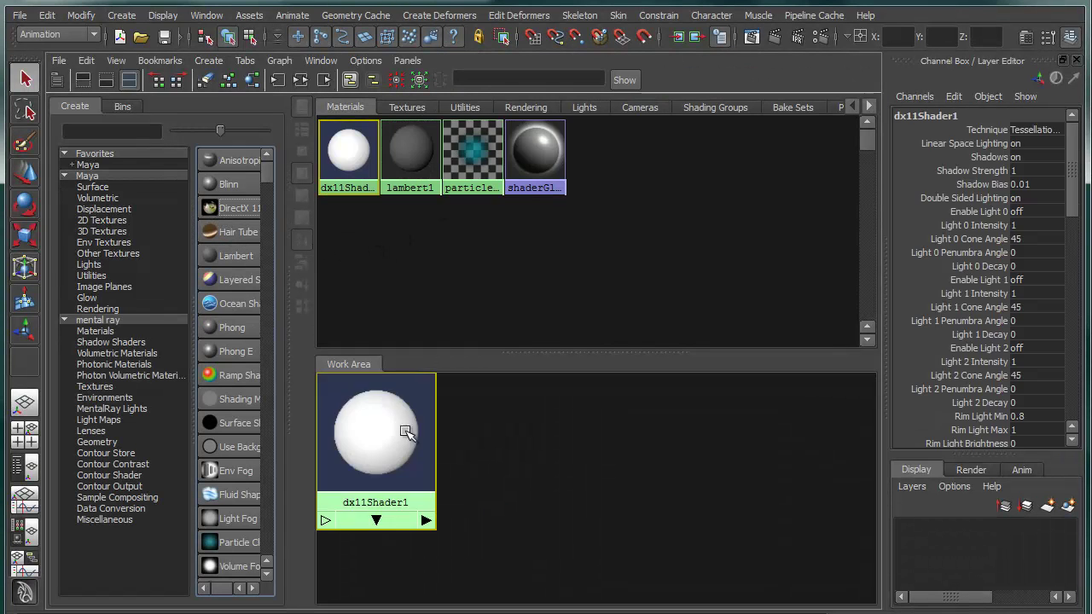
drag(402, 419, 514, 460)
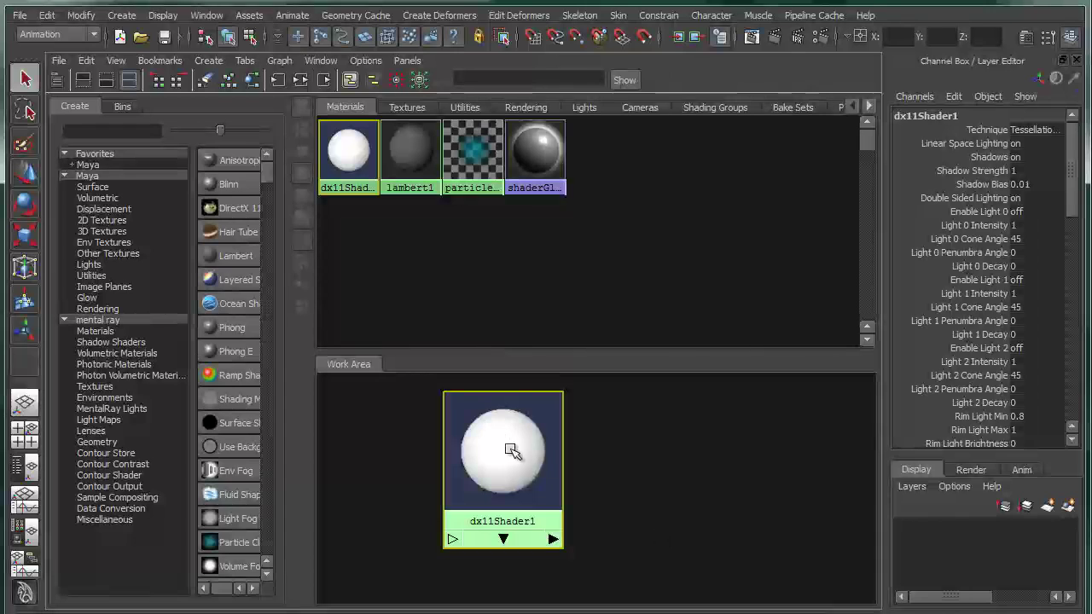
key(ctrl+a)
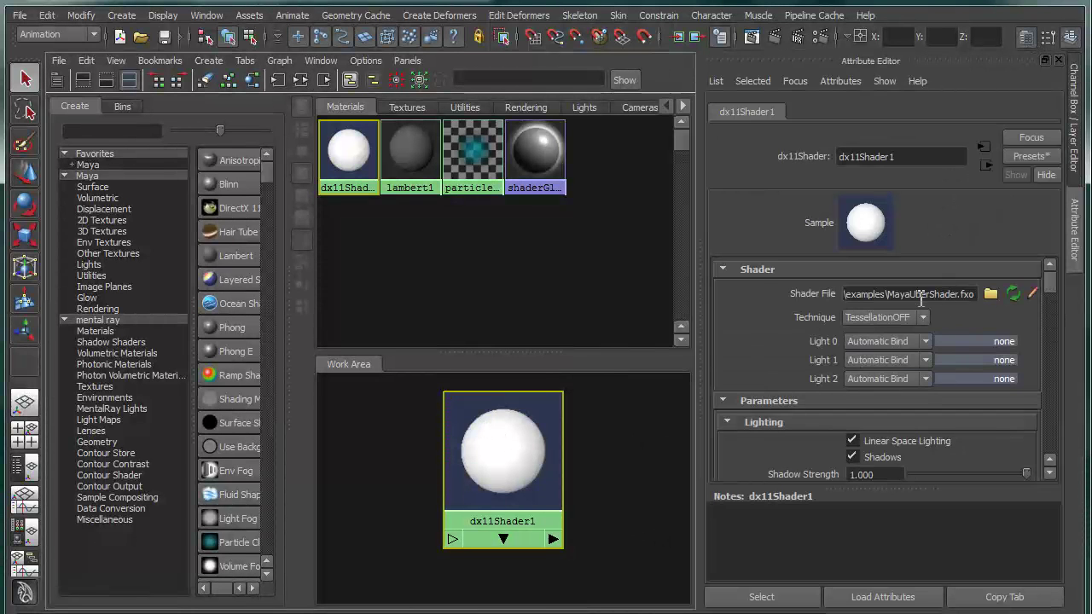
Load LambSkinDX10.fx as dx11Shader1's shader file
click(989, 294)
drag(435, 104, 651, 67)
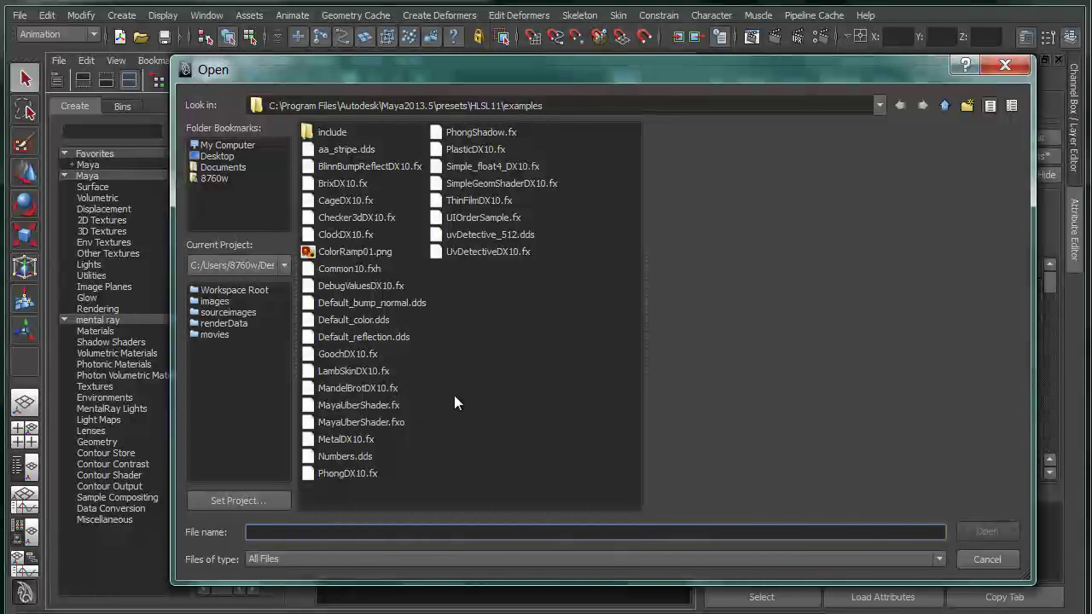
double_click(347, 369)
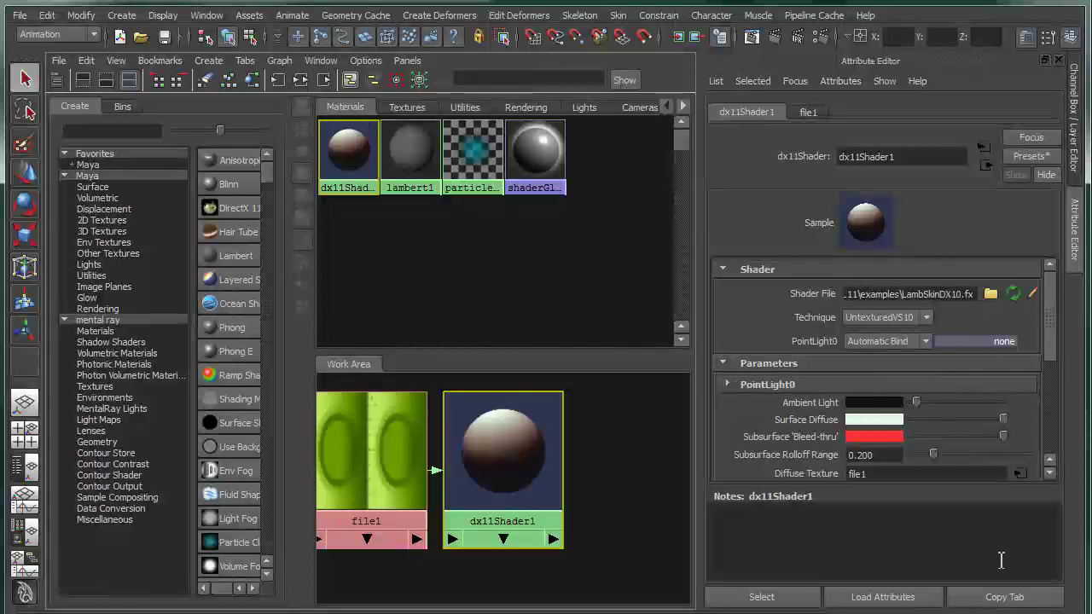
Enlarge the attribute list to show more parameters and browse for another shader file
drag(898, 484, 893, 573)
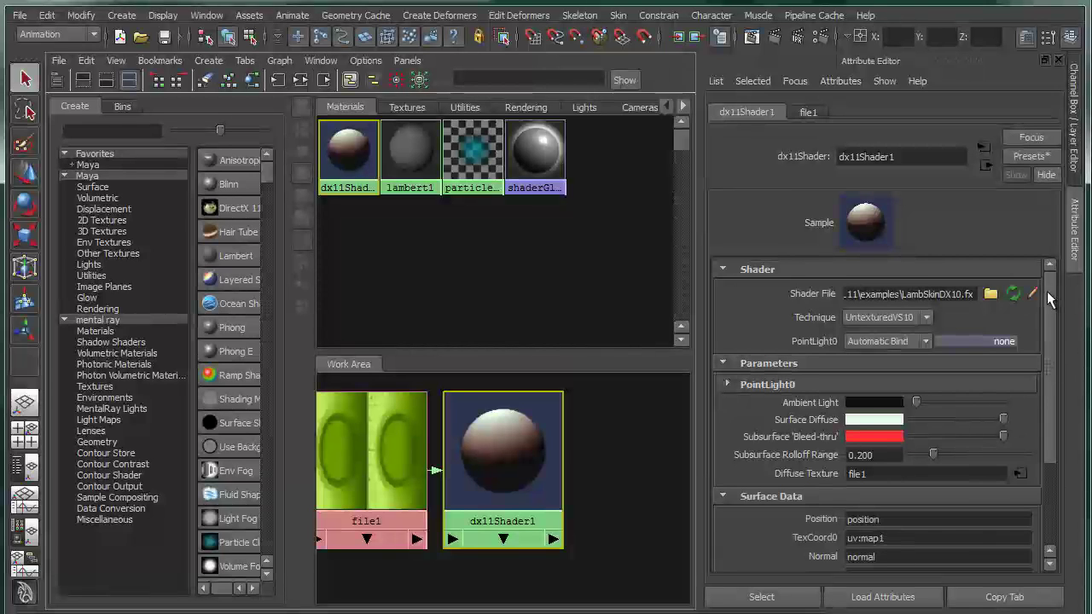
mouse_move(1049, 290)
mouse_down()
mouse_move(1052, 391)
mouse_move(1051, 282)
mouse_up()
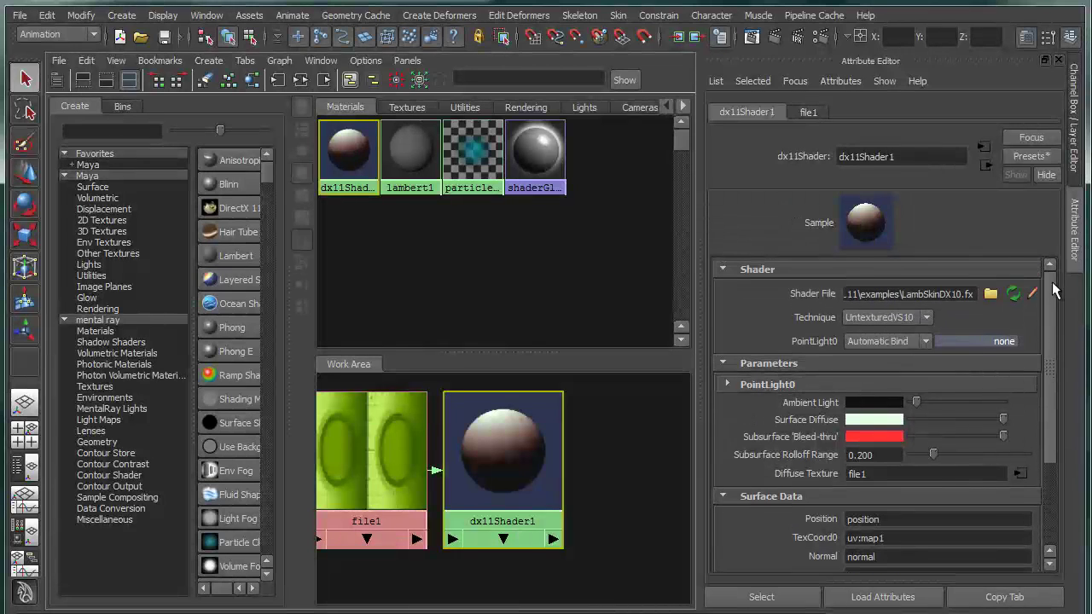
click(990, 294)
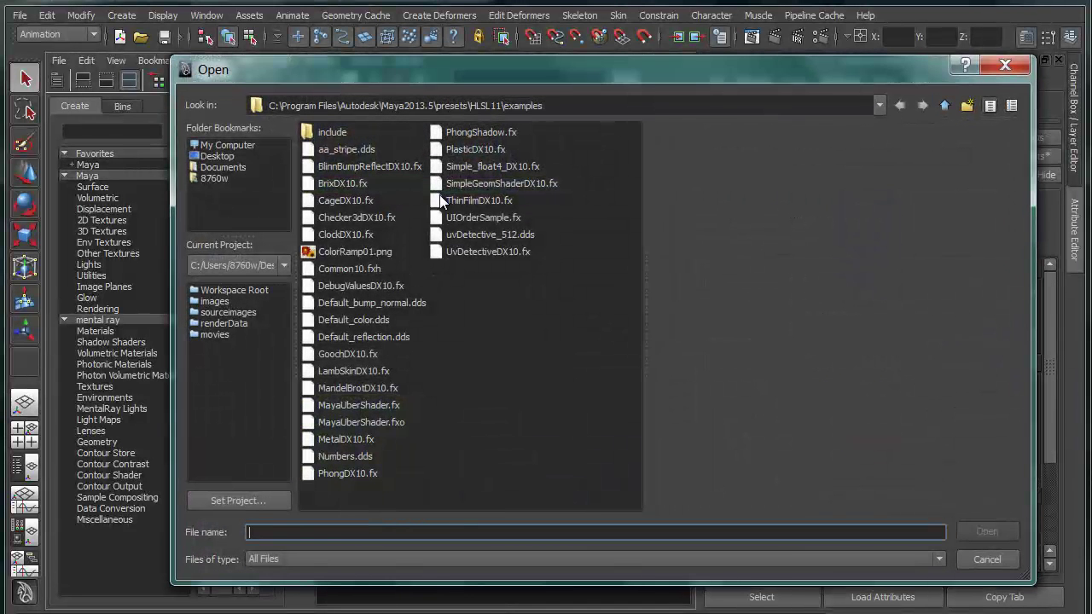
Load PhongShadow.fx for dx11Shader1 and scroll through its gSurfaceColor, gKd, gKs and gSpecExpon parameters
double_click(436, 129)
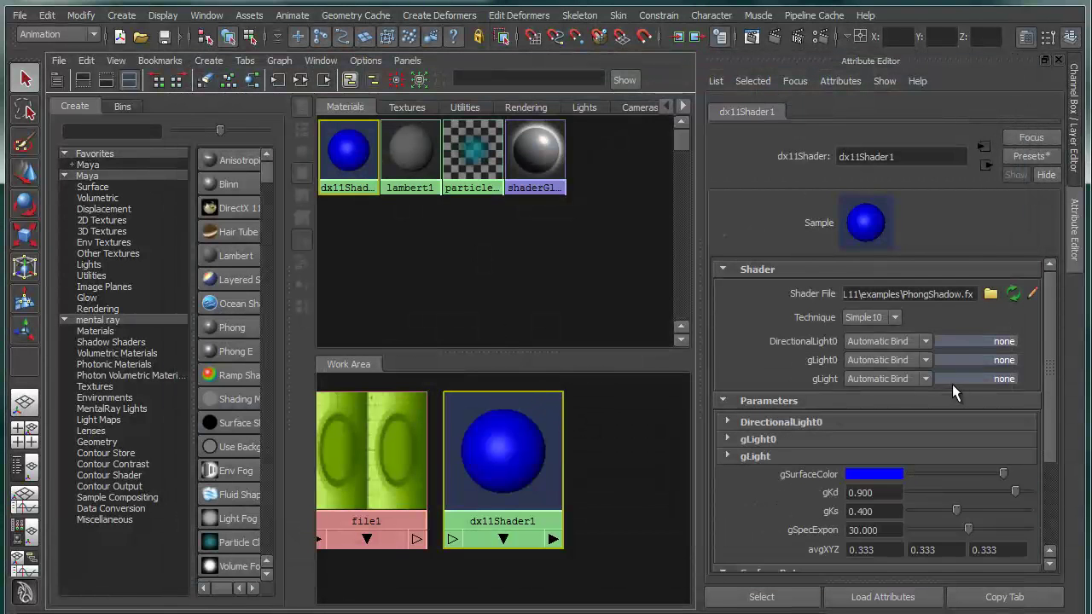
scroll(990, 319, down, 4)
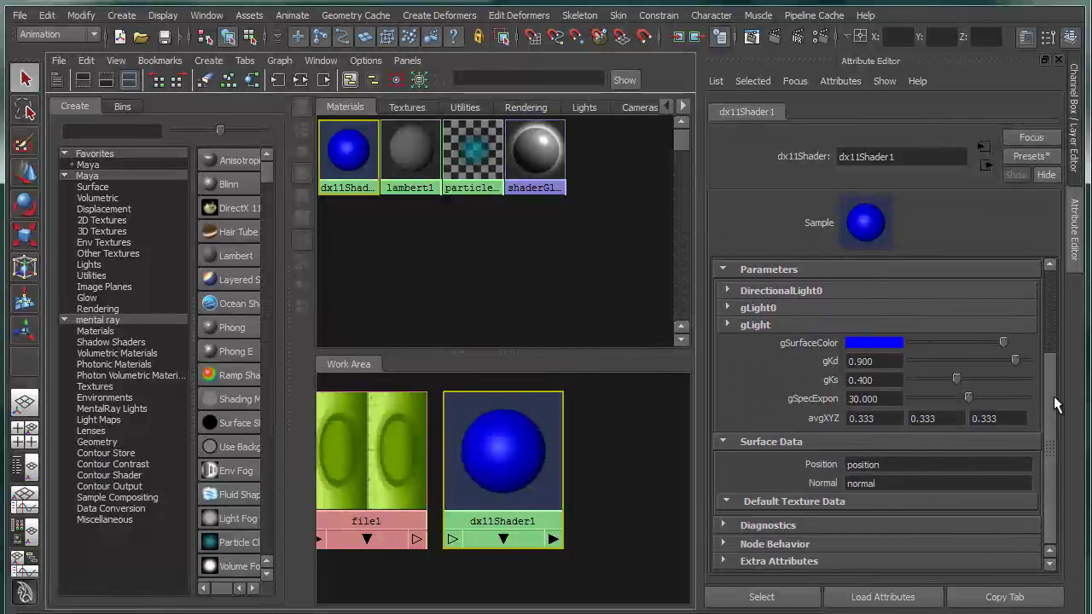
drag(1053, 396, 1054, 282)
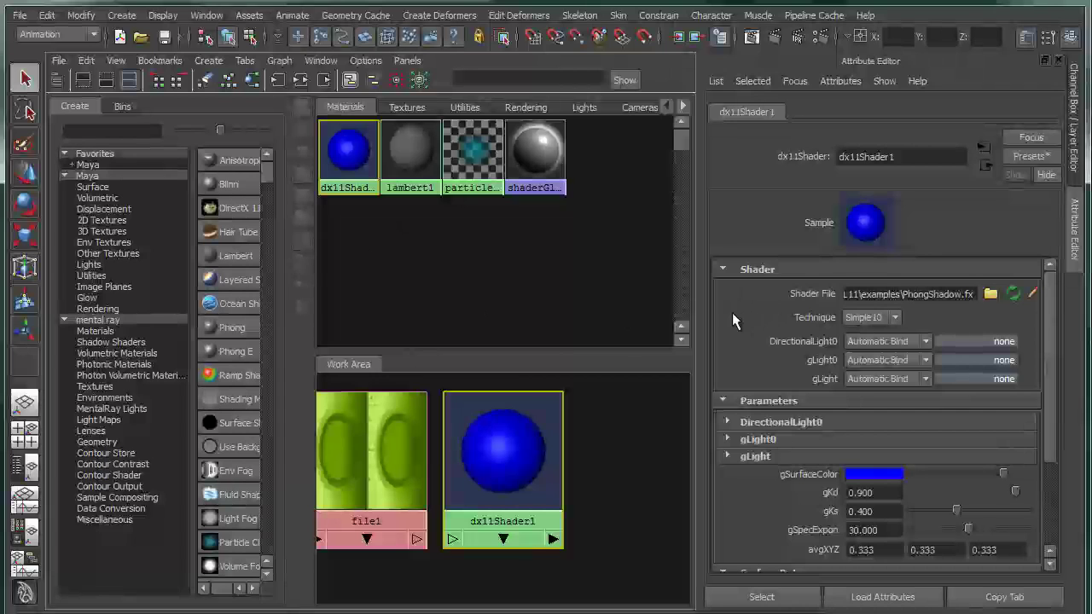
click(990, 293)
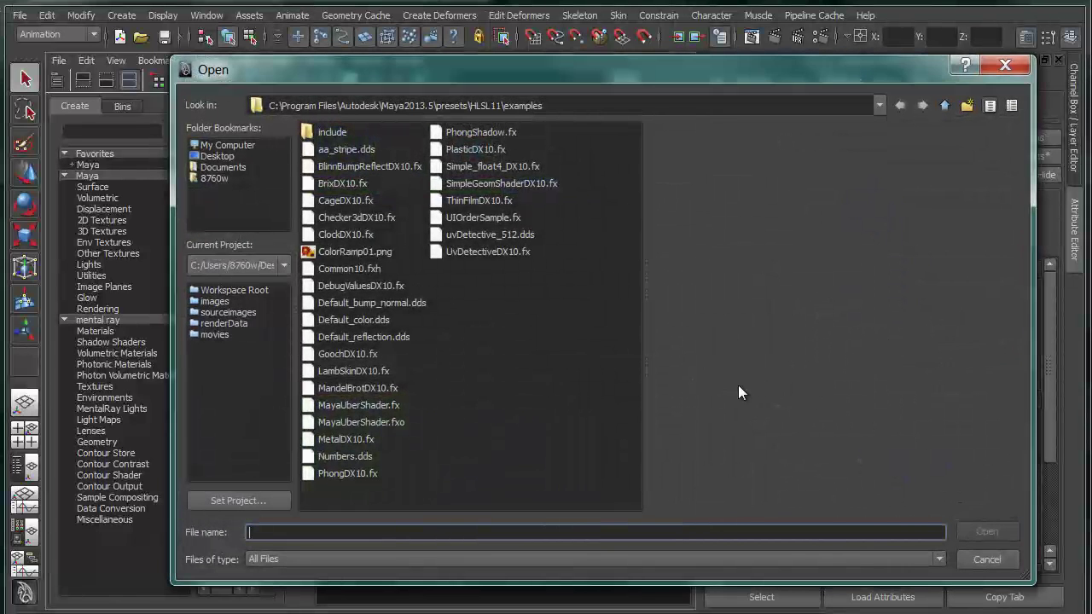
double_click(368, 403)
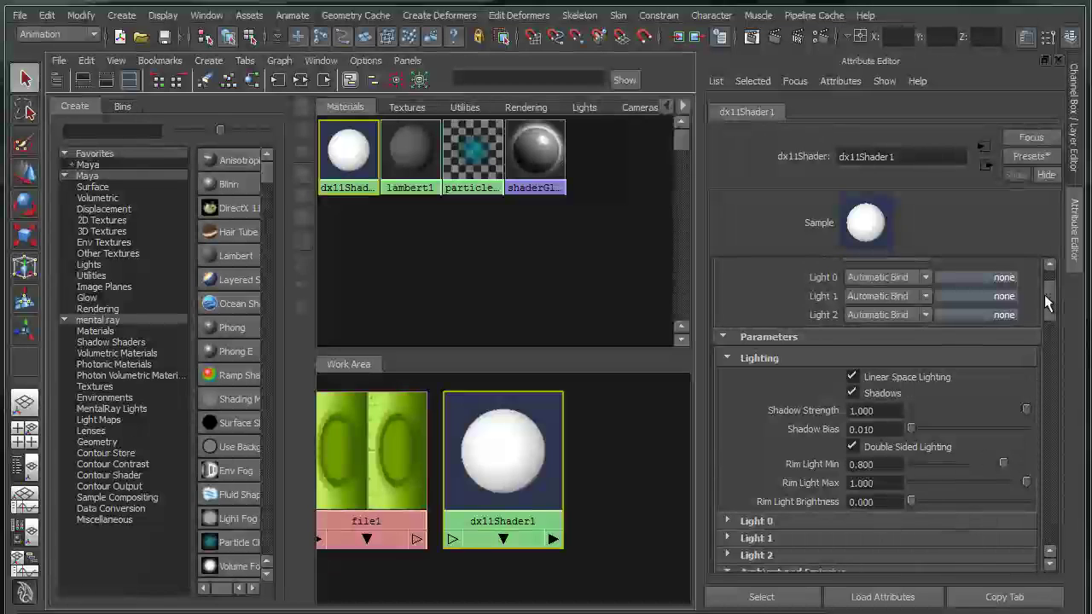
scroll(1048, 303, up, 2)
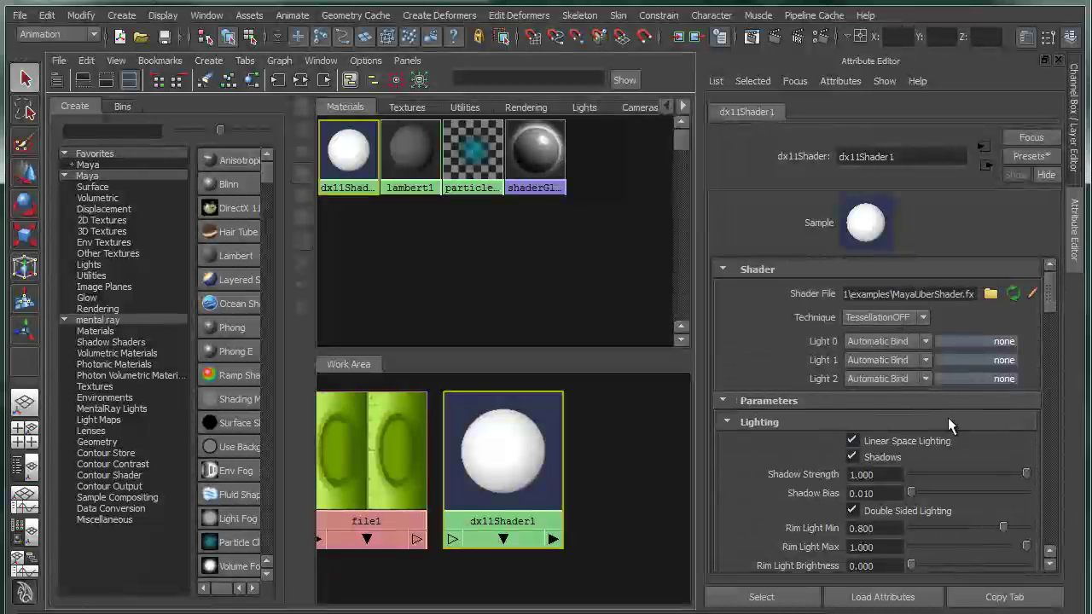
scroll(1052, 299, down, 3)
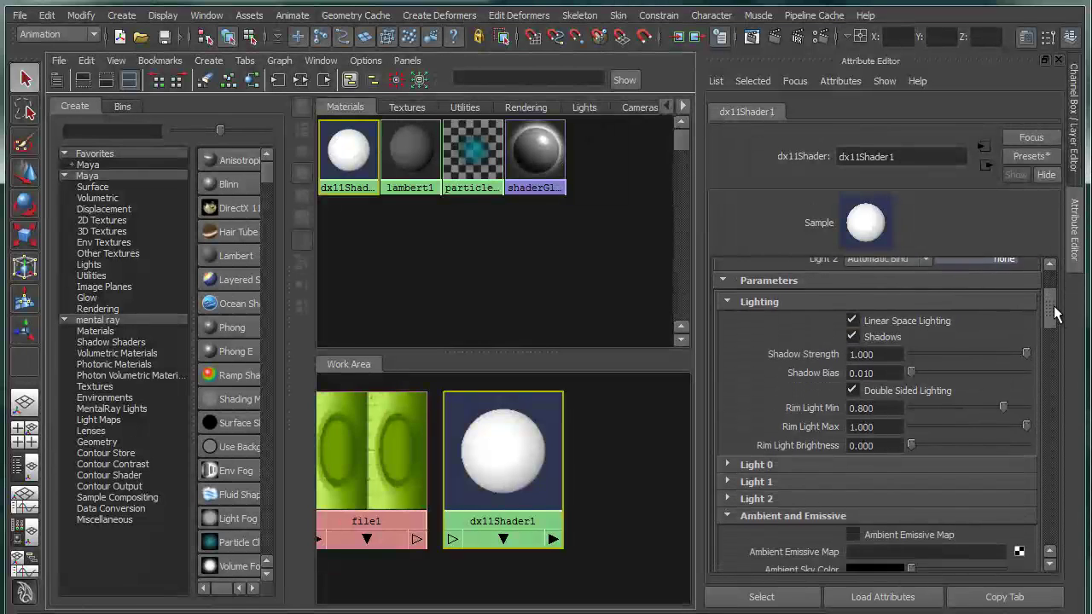
scroll(973, 372, down, 5)
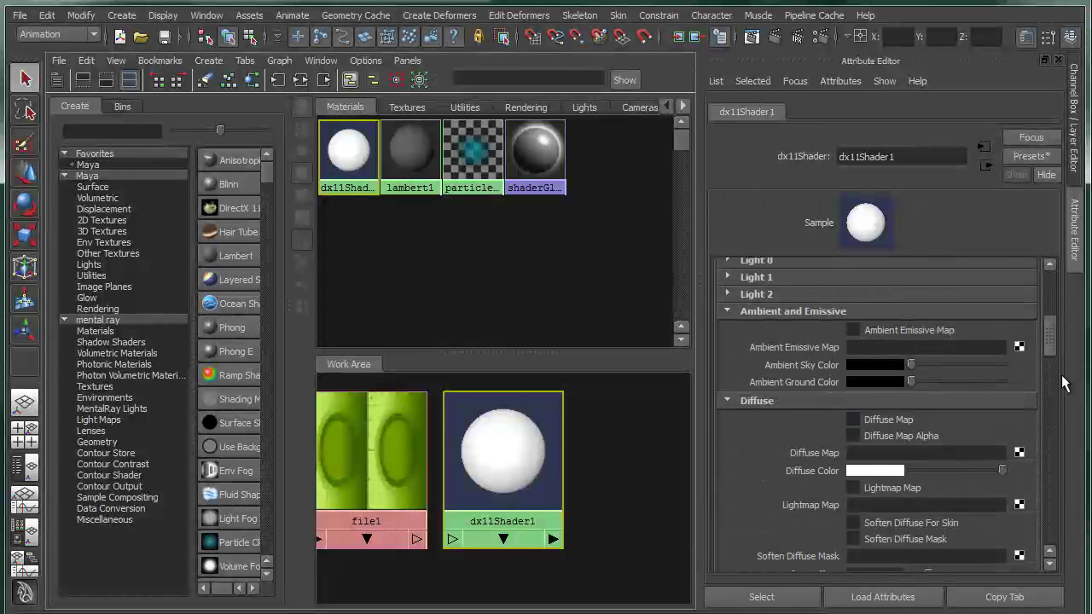
drag(1057, 337, 1060, 277)
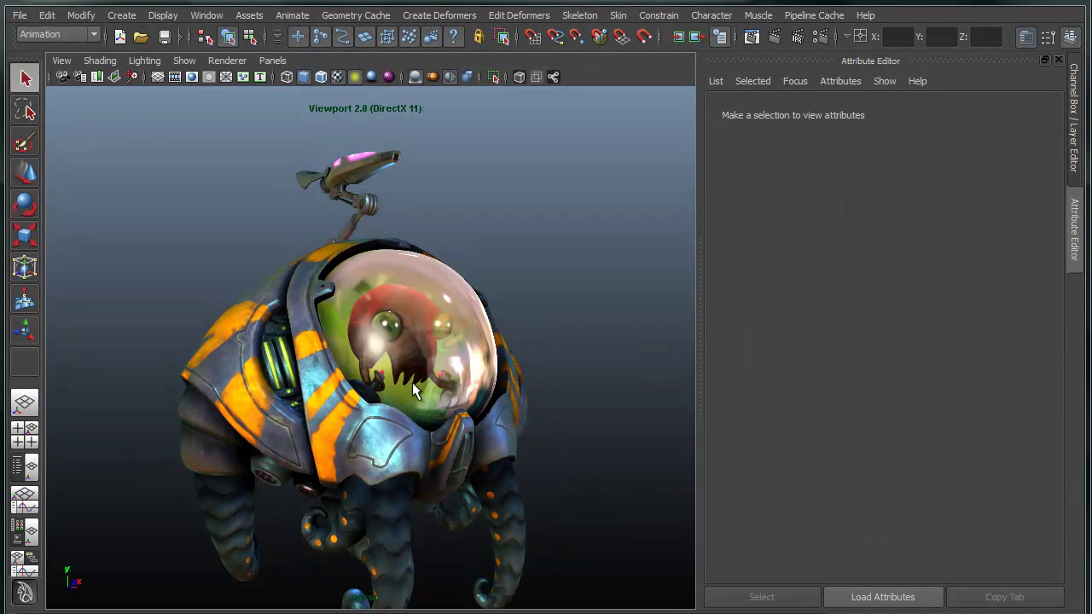
Orbit and dolly around the textured creature to inspect its helmet coils, antenna arm and glowing underside disc
mouse_move(388, 431)
alt+mouse_down()
mouse_move(461, 430)
mouse_move(332, 430)
mouse_move(393, 428)
alt+mouse_up()
alt+right_drag(394, 428, 420, 501)
mouse_move(420, 501)
alt+mouse_down()
mouse_move(302, 500)
mouse_move(400, 504)
alt+mouse_up()
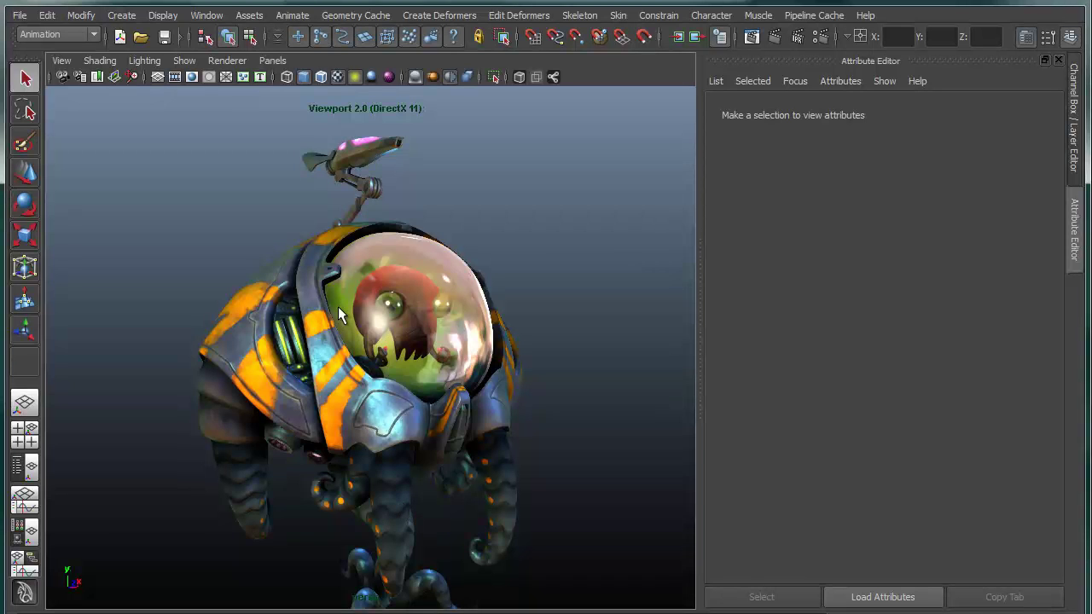
alt+right_drag(401, 502, 408, 447)
alt+drag(408, 447, 408, 360)
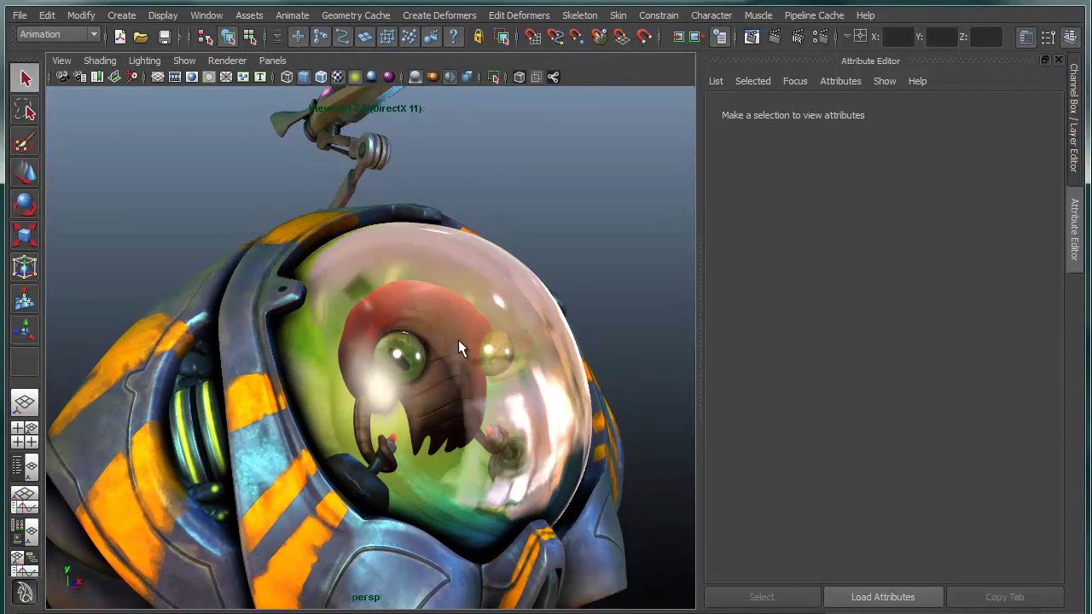
alt+drag(482, 457, 387, 313)
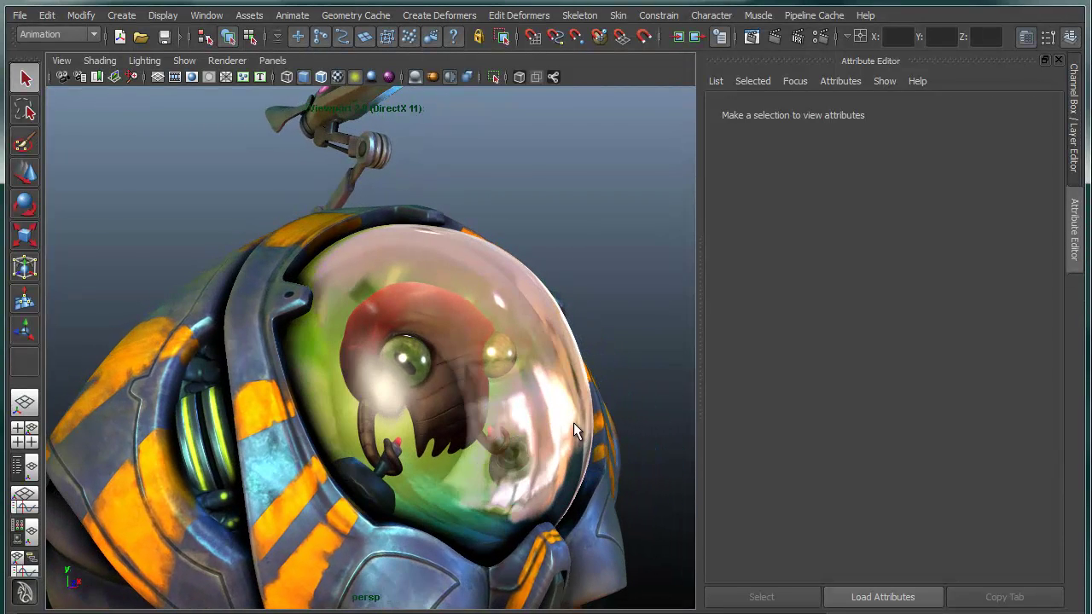
alt+drag(500, 495, 385, 444)
alt+right_drag(384, 444, 559, 398)
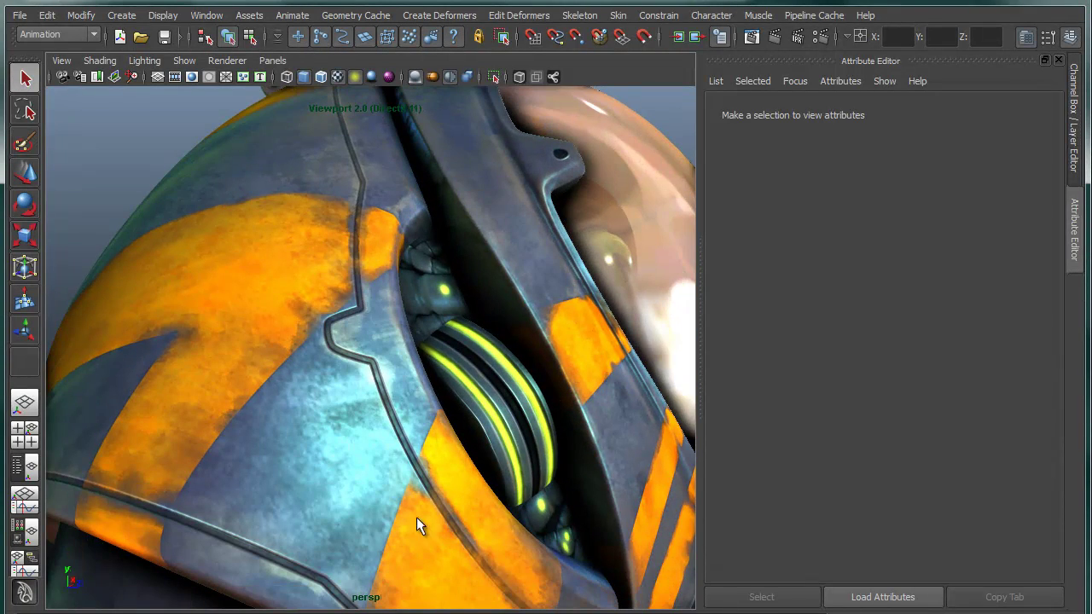
alt+right_drag(561, 499, 274, 445)
alt+drag(275, 445, 333, 273)
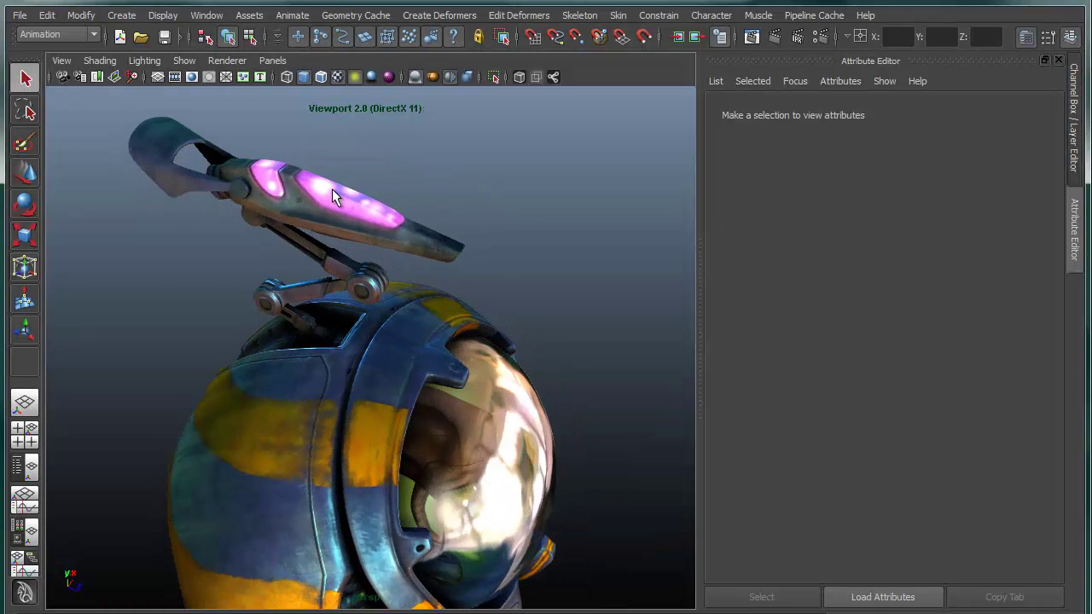
alt+drag(289, 389, 398, 268)
alt+right_drag(397, 268, 460, 297)
alt+right_drag(478, 332, 517, 346)
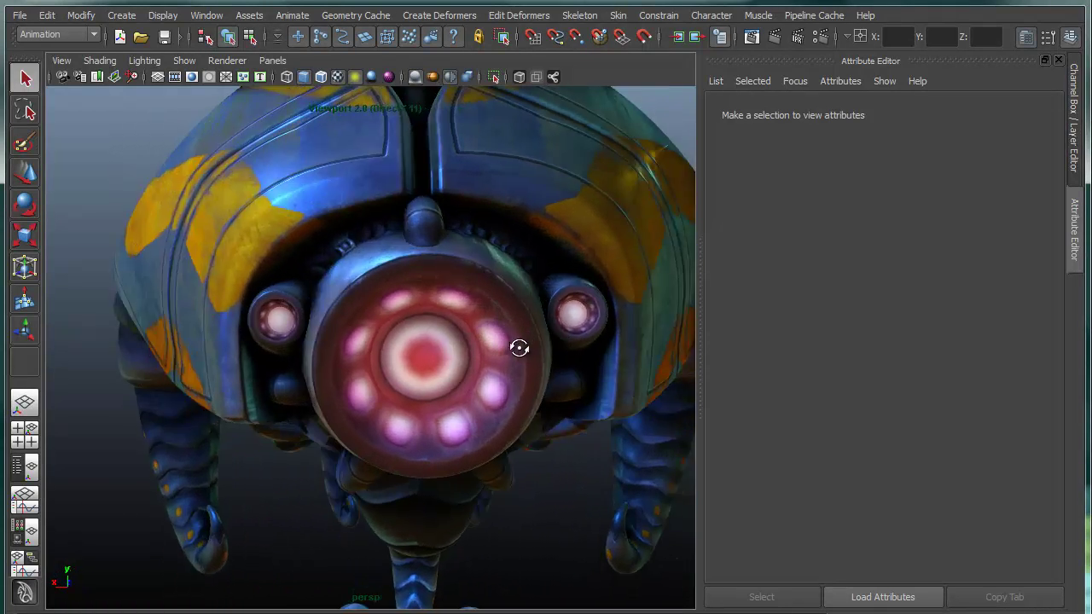
alt+drag(517, 346, 353, 410)
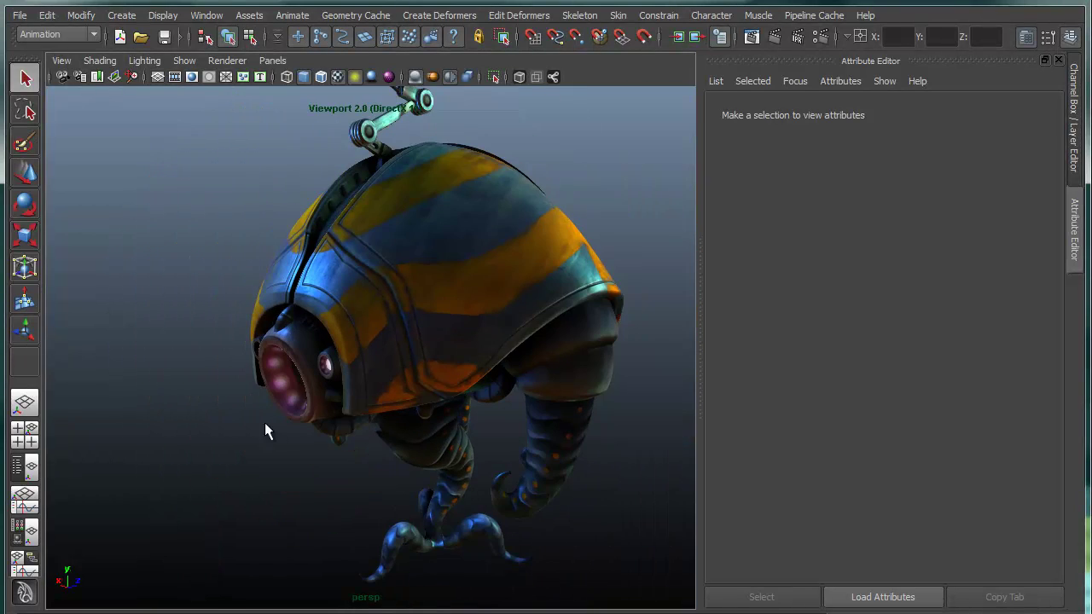
alt+drag(439, 432, 304, 457)
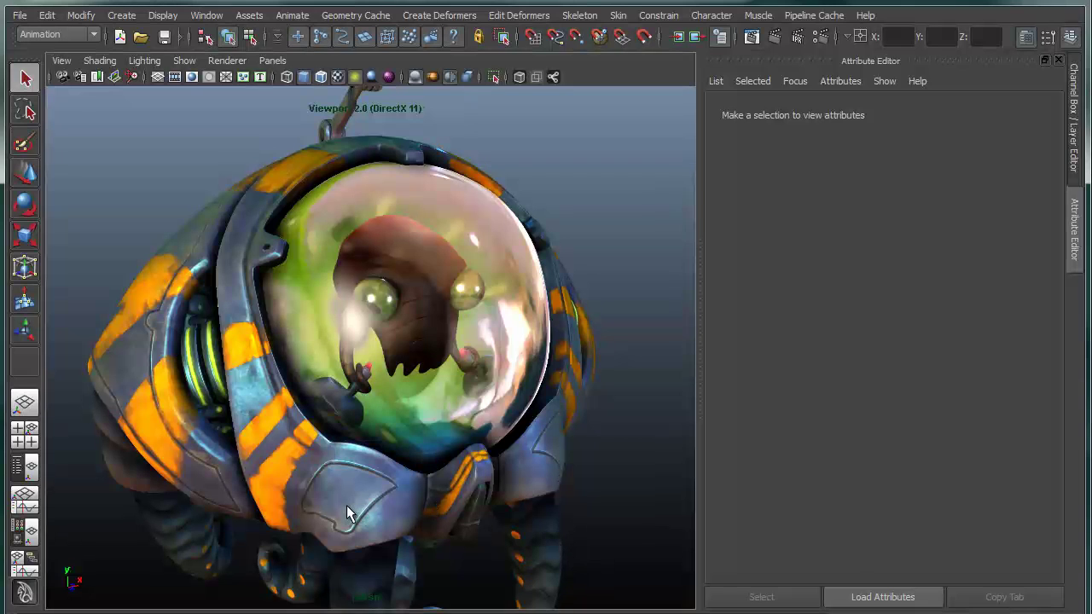
Select the creature's body and bring up its MayaUberShader.fx-based Body shader
click(415, 564)
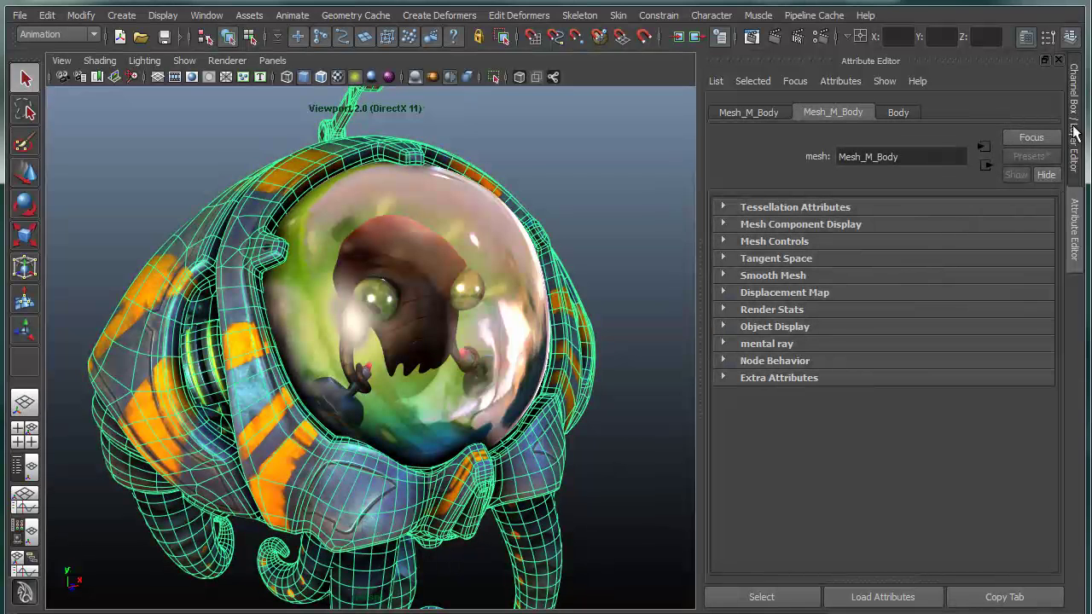
click(898, 113)
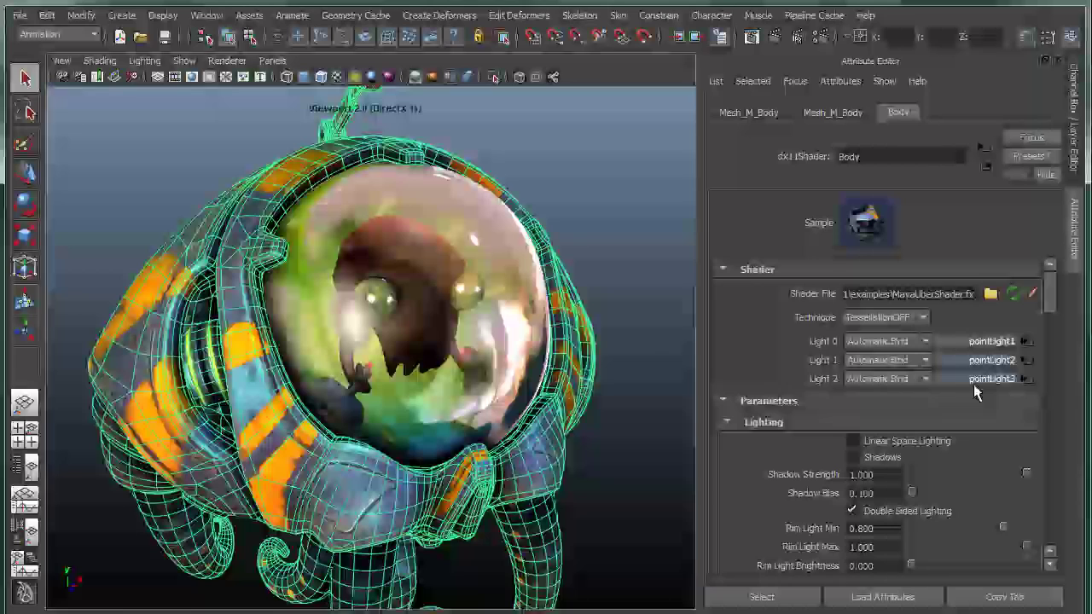
click(786, 597)
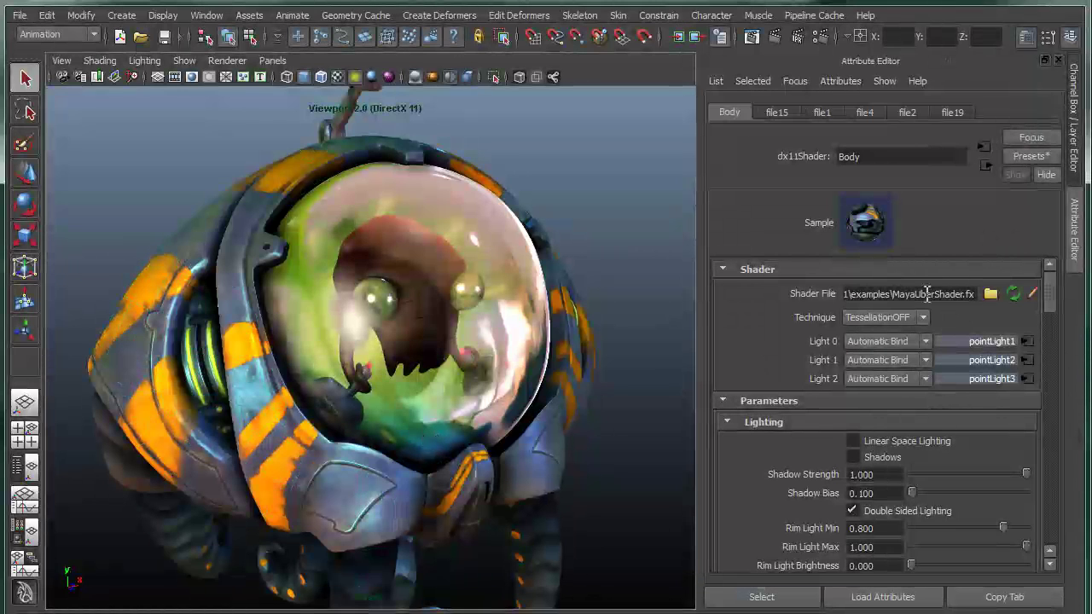
drag(892, 294, 988, 292)
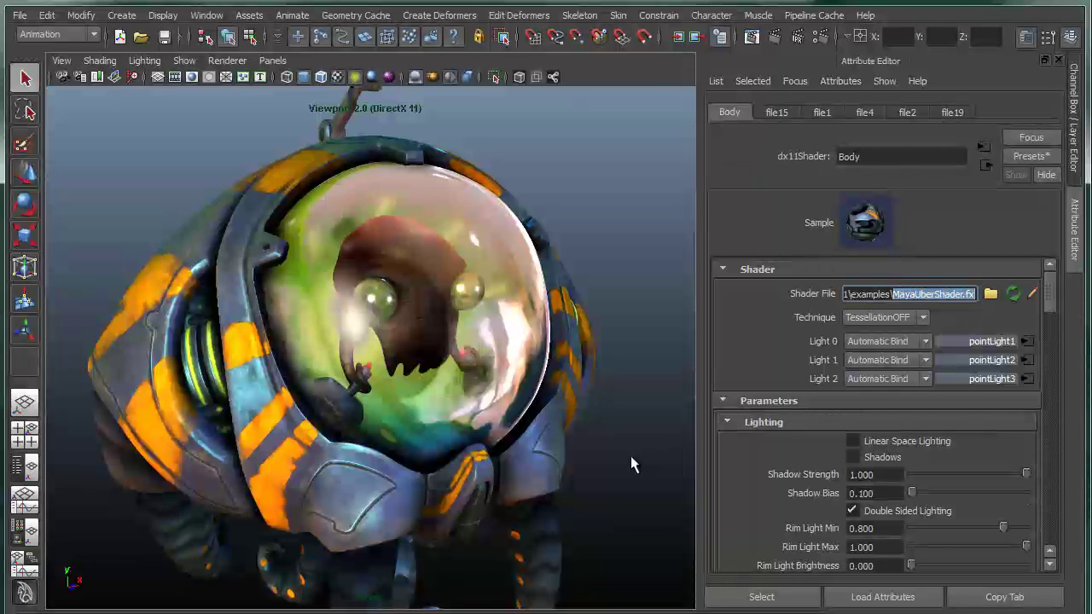
alt+drag(606, 457, 588, 402)
Toggle the Body shader's diffuse texture off and back on to compare
scroll(960, 401, down, 3)
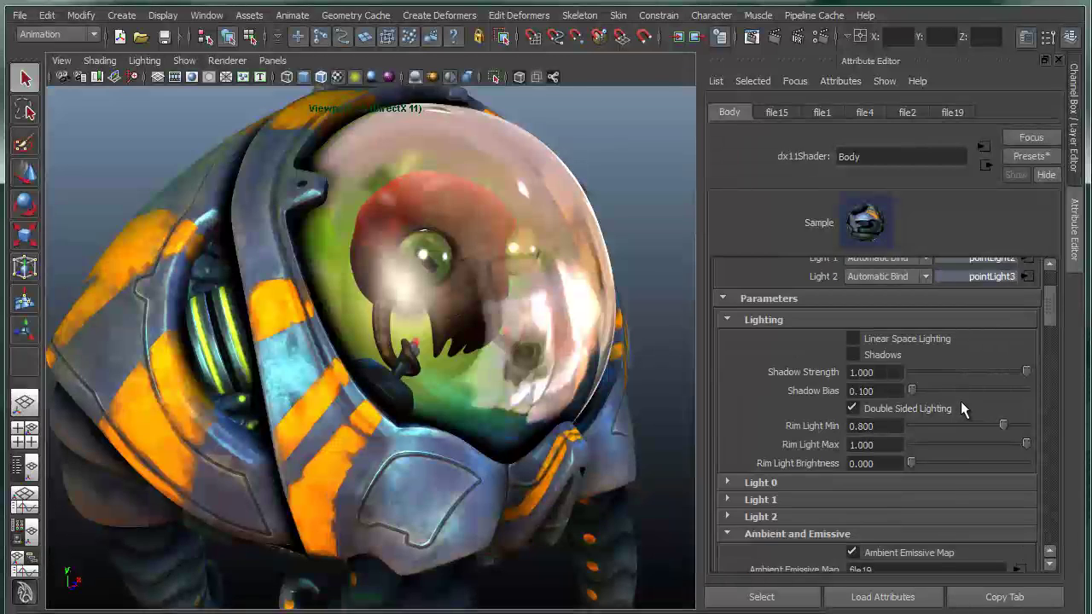
scroll(961, 400, down, 3)
scroll(911, 390, down, 2)
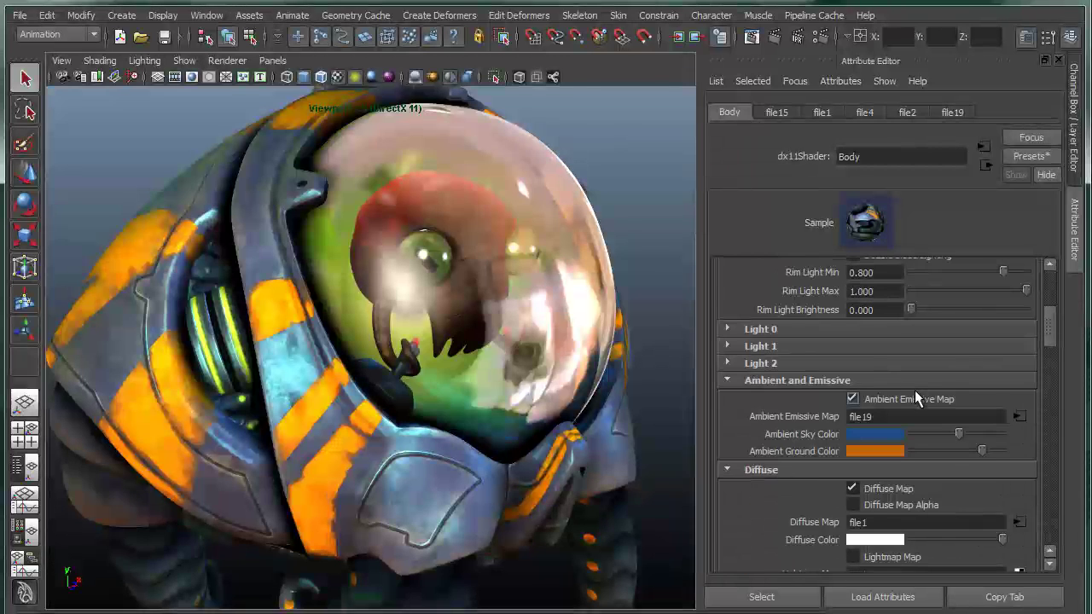
click(853, 489)
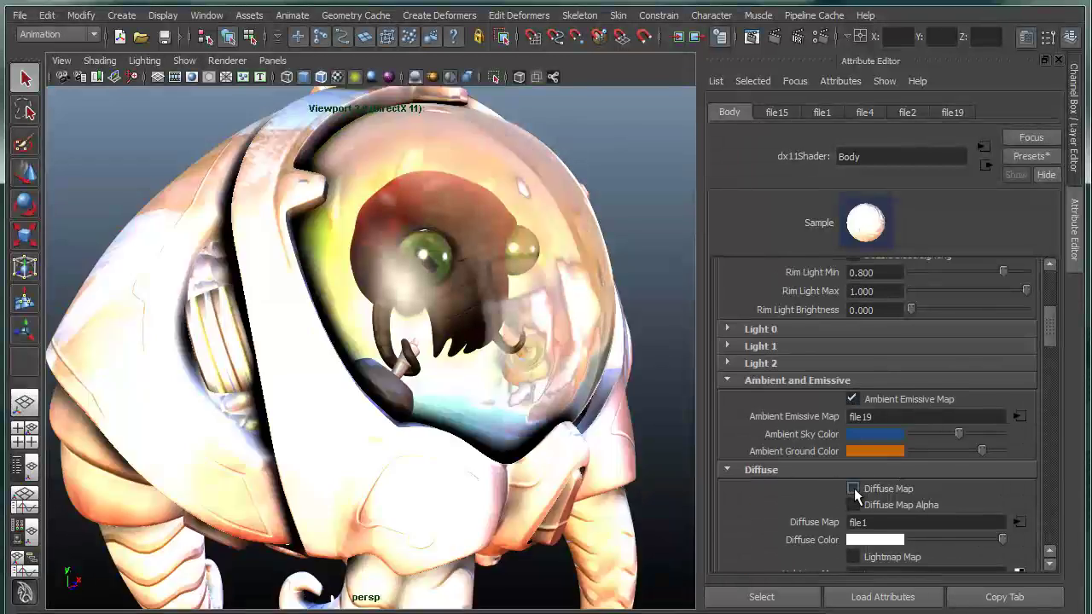
click(853, 488)
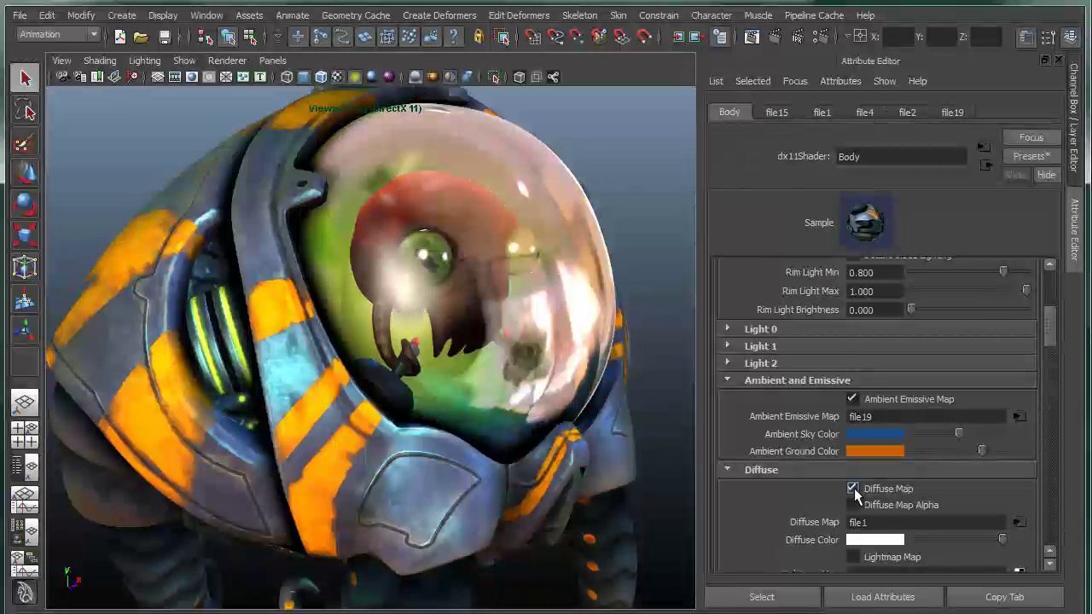
Toggle the normal map off and on twice, then view the armour plating up close
scroll(956, 445, down, 8)
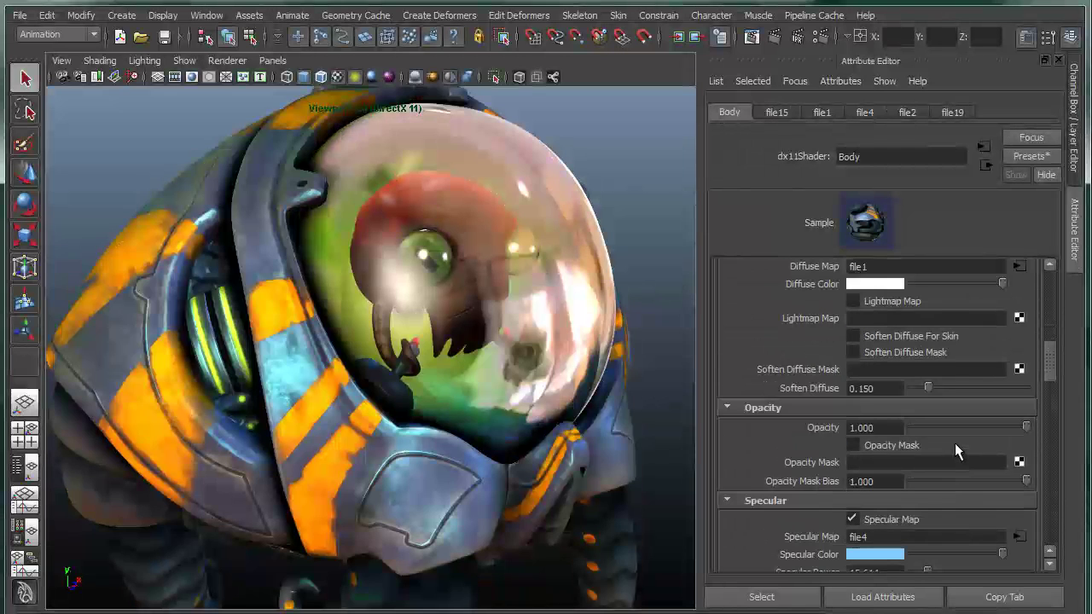
scroll(954, 442, down, 6)
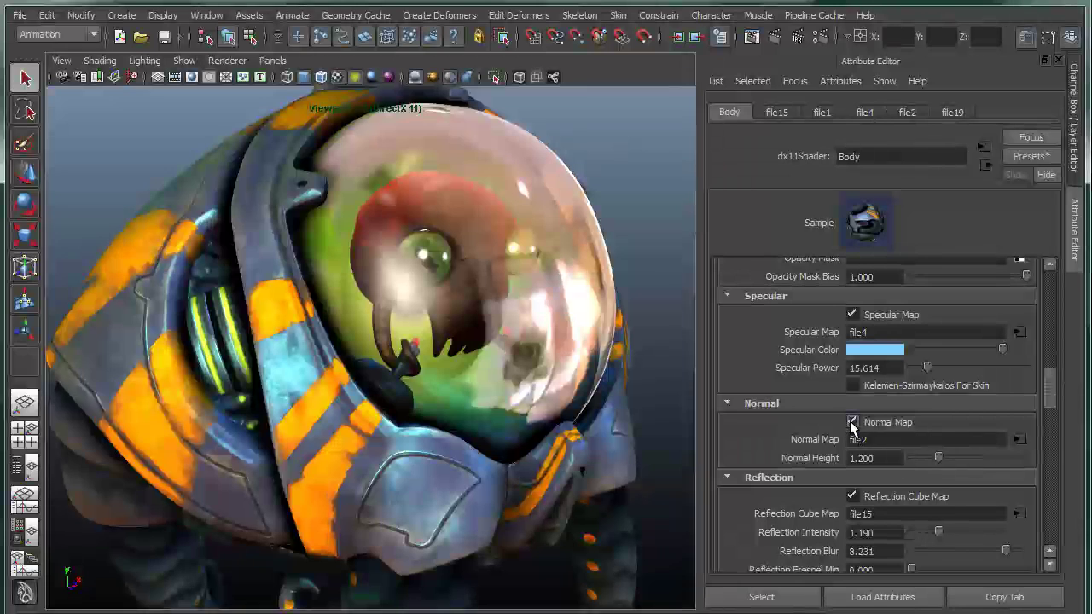
click(852, 422)
click(852, 422)
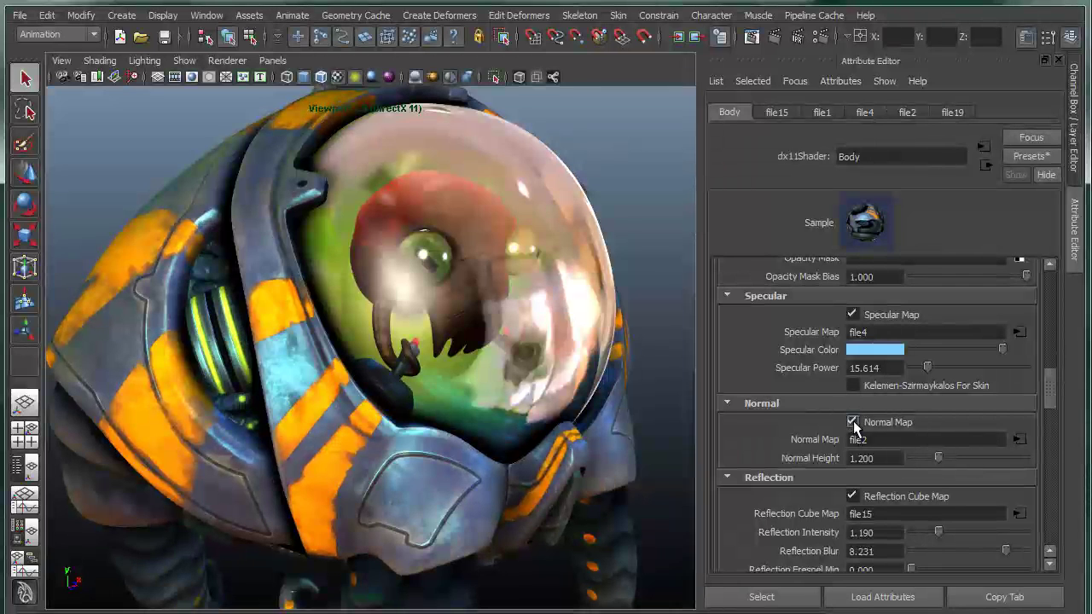
click(852, 422)
click(852, 422)
alt+drag(282, 423, 316, 410)
alt+right_drag(316, 410, 409, 401)
Set Normal Height to 1.000, raise it to 2.259, and turn off the specular map
mouse_move(939, 458)
mouse_down()
mouse_move(993, 461)
mouse_move(906, 461)
mouse_up()
key(Return)
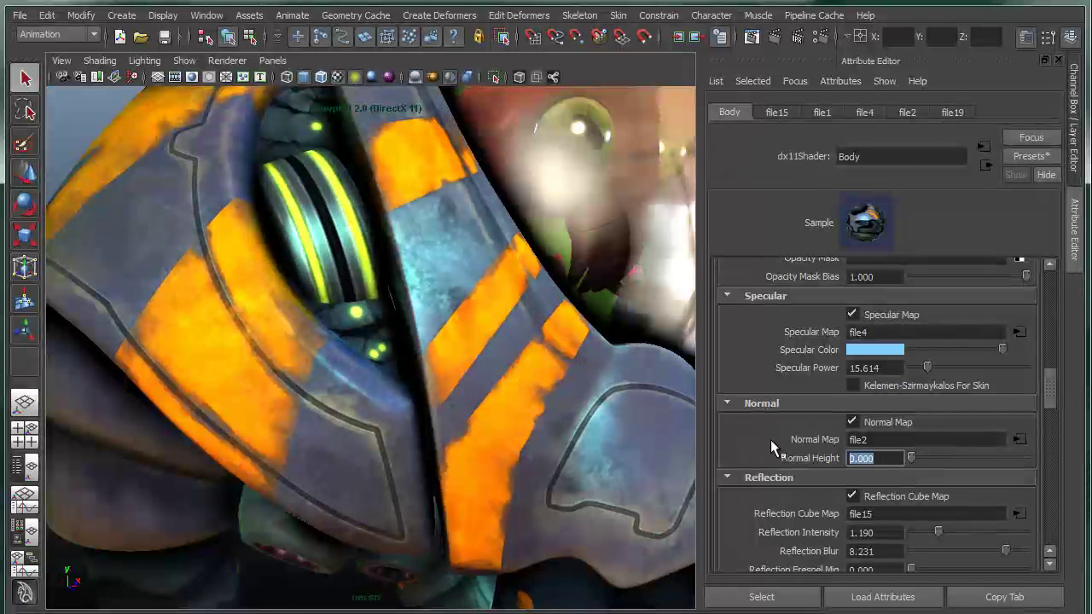
text(1)
key(Return)
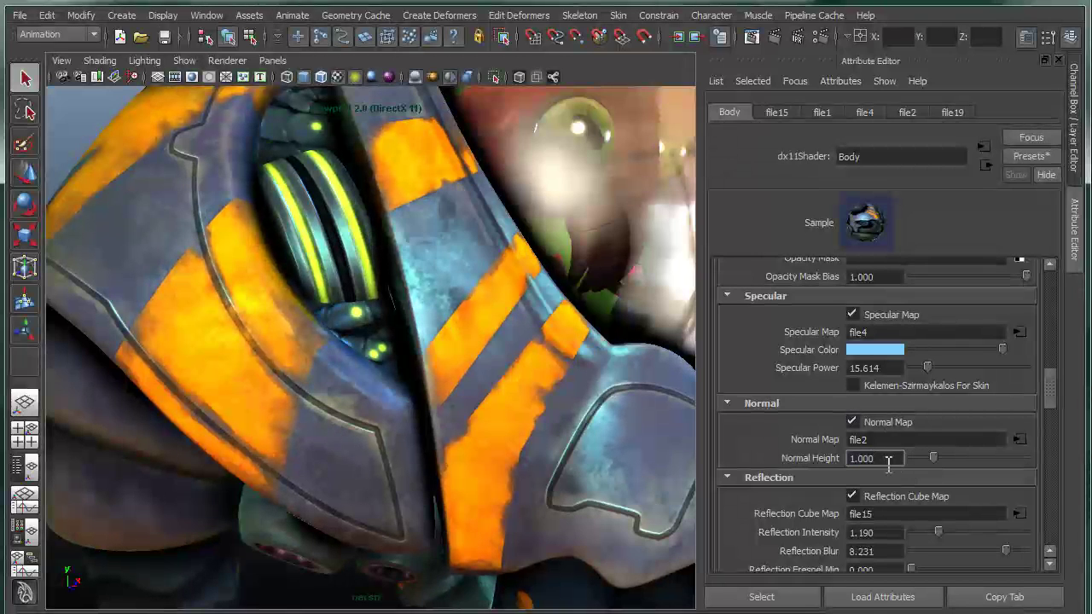
drag(933, 458, 962, 458)
scroll(357, 435, down, 5)
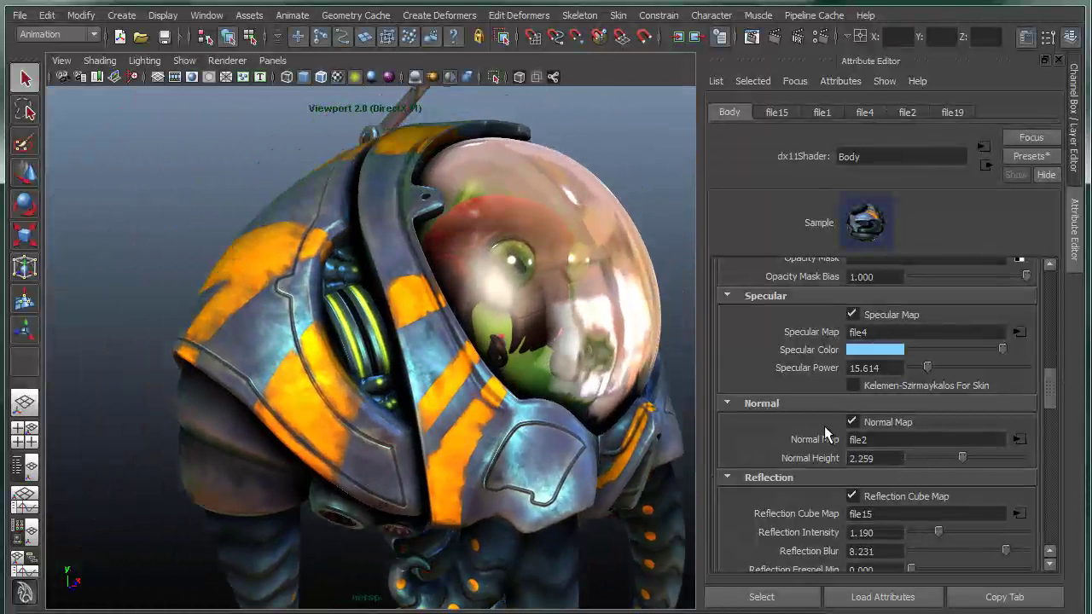
click(851, 317)
Re-enable the specular map and orbit round to the robot's back near the helmet
click(854, 316)
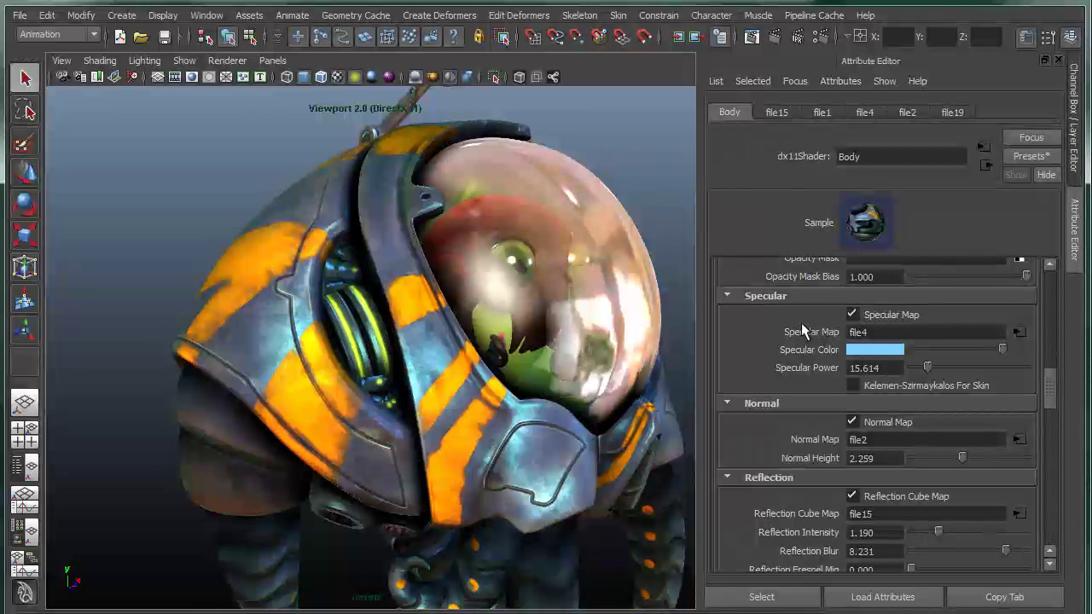
scroll(957, 378, up, 3)
scroll(955, 378, up, 5)
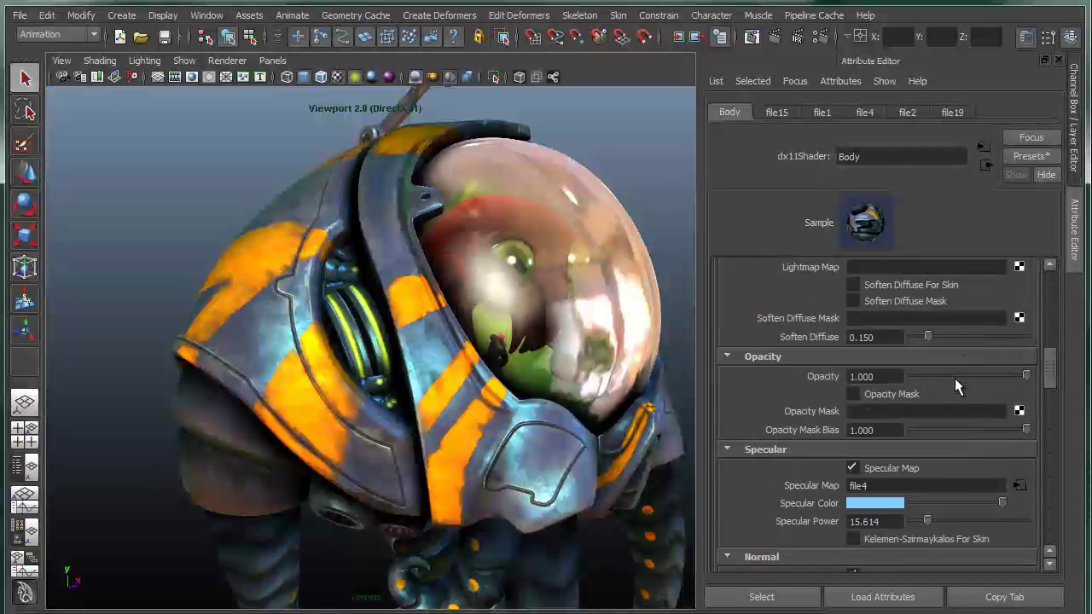
scroll(951, 376, up, 2)
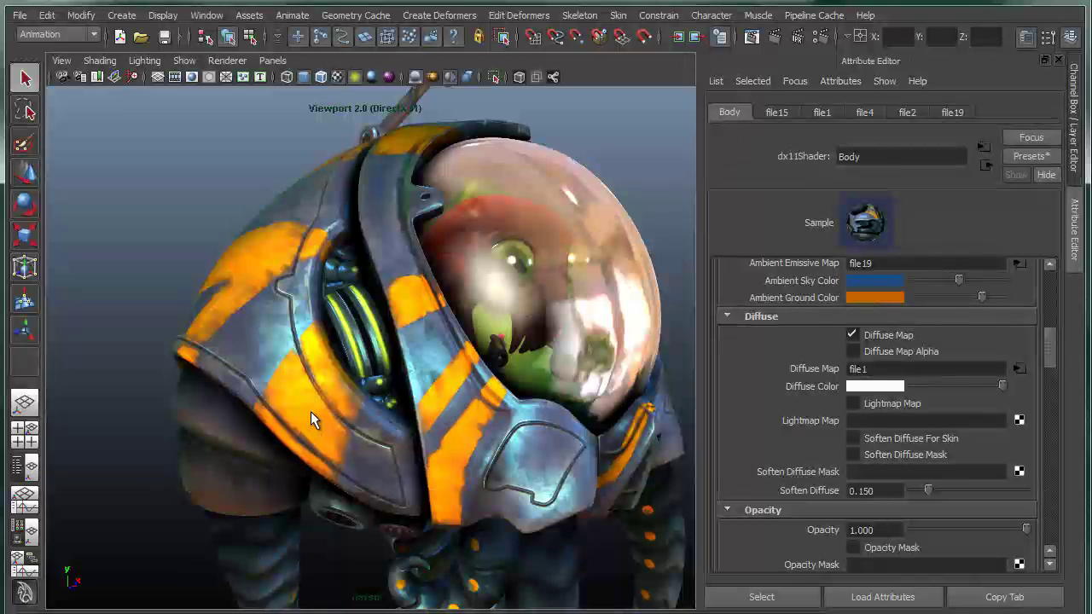
scroll(841, 419, up, 3)
alt+middle_drag(465, 405, 349, 385)
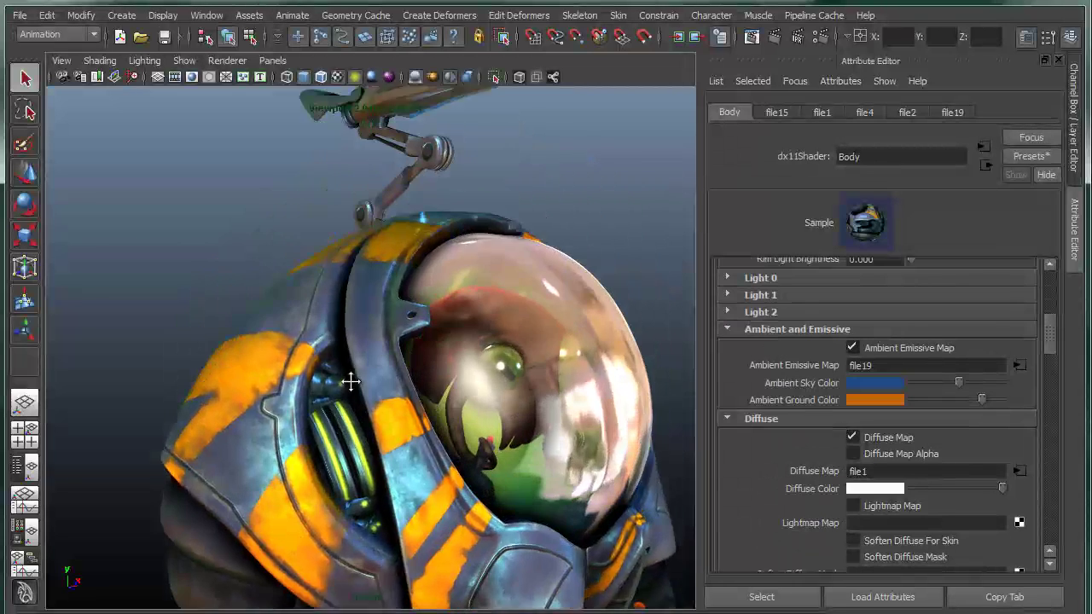
alt+drag(350, 385, 478, 368)
alt+middle_drag(478, 367, 434, 356)
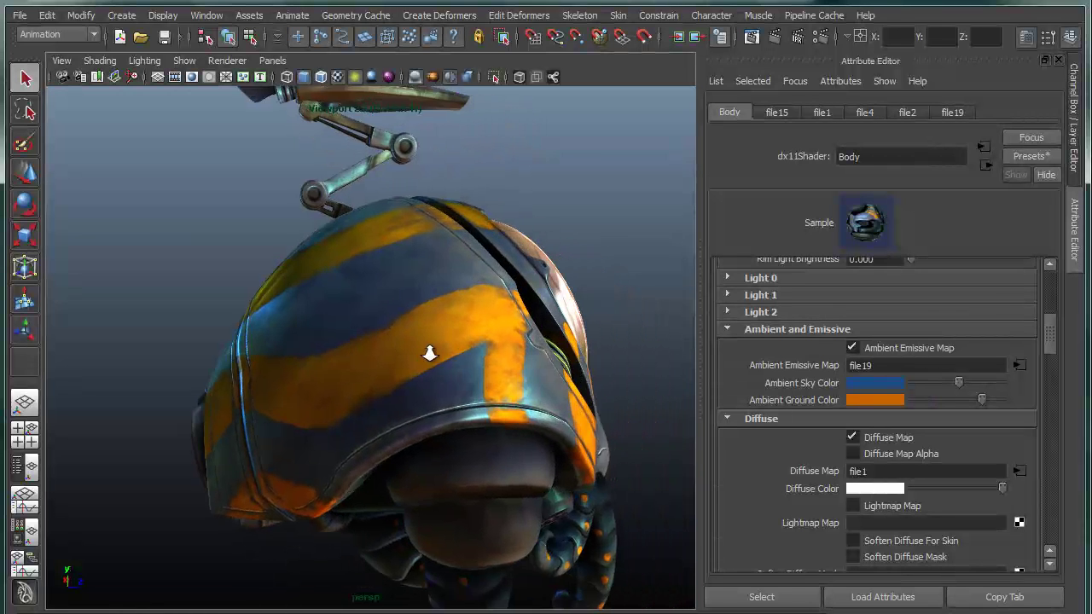
alt+right_drag(434, 356, 597, 371)
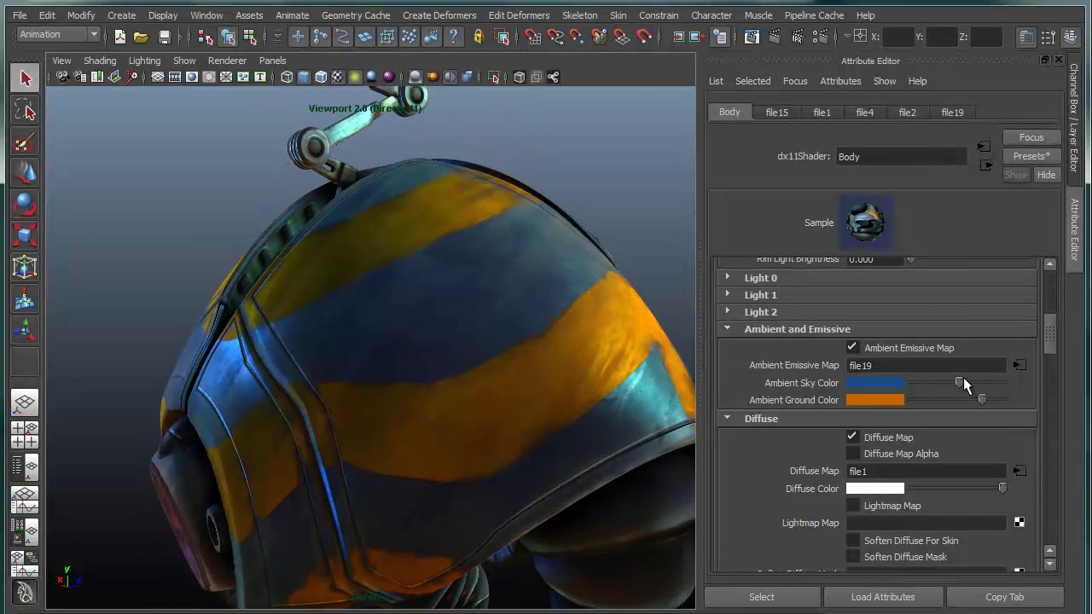
Brighten the Ambient Sky Color slightly and try a grey Ambient Ground Color instead of orange
mouse_move(963, 382)
mouse_down()
mouse_move(1017, 381)
mouse_move(946, 385)
mouse_move(999, 389)
mouse_move(982, 389)
mouse_up()
alt+drag(292, 449, 397, 373)
alt+right_drag(398, 373, 487, 399)
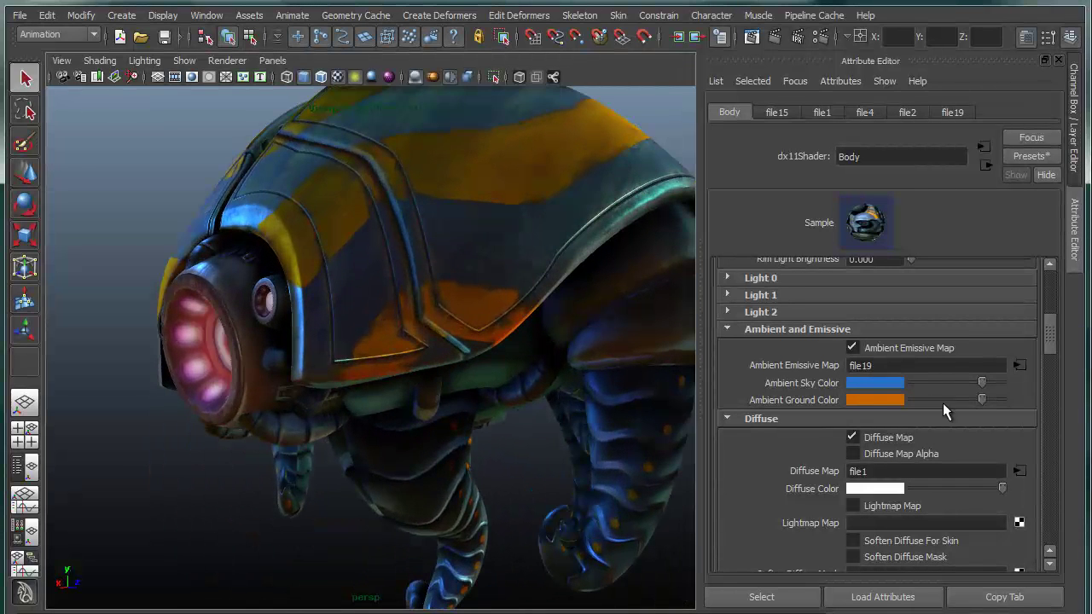
drag(979, 405, 1010, 395)
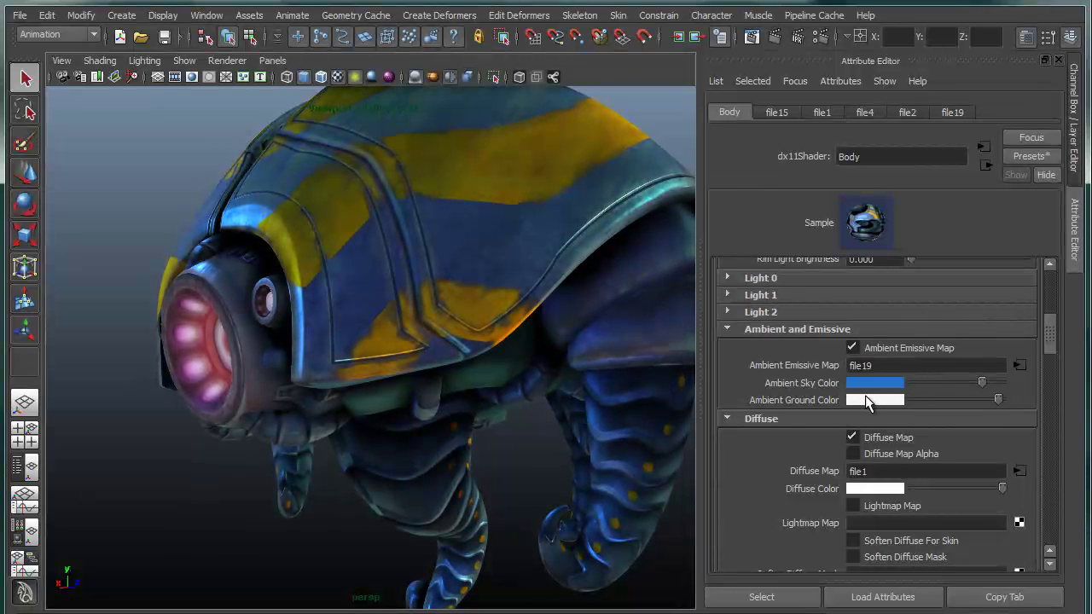
Undo the ambient ground colour change and orbit to a closer side view of the head
key(ctrl+z)
alt+drag(502, 447, 463, 434)
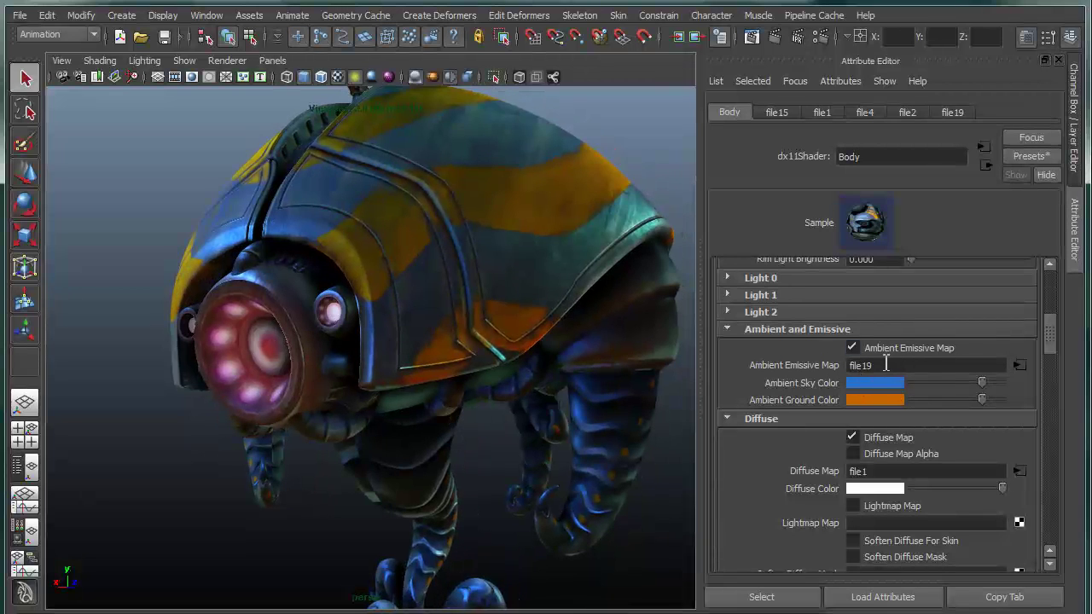
alt+drag(388, 332, 457, 392)
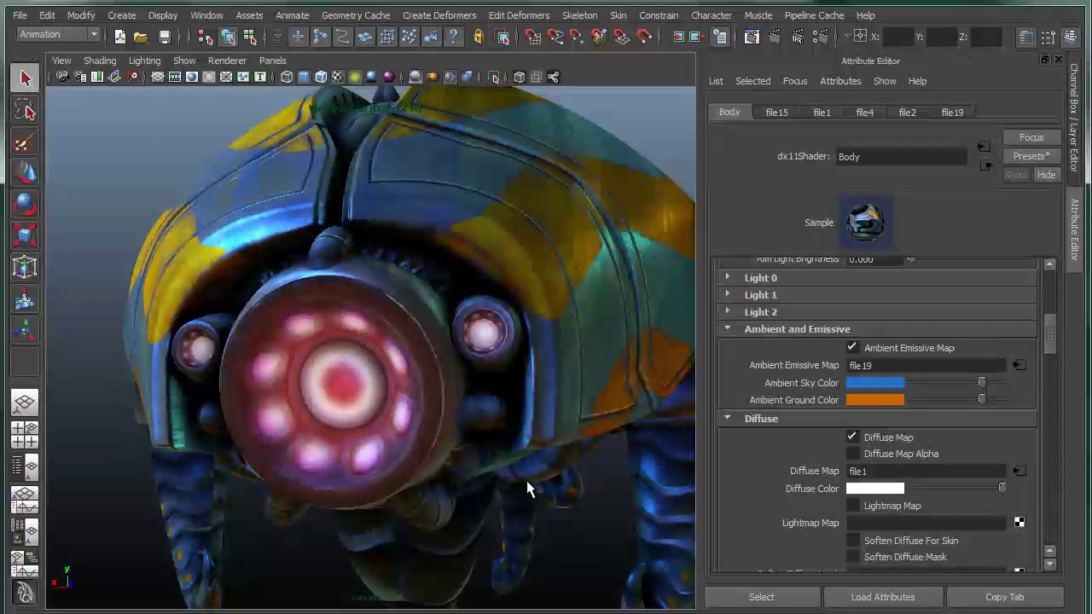
alt+drag(529, 487, 384, 464)
click(1019, 365)
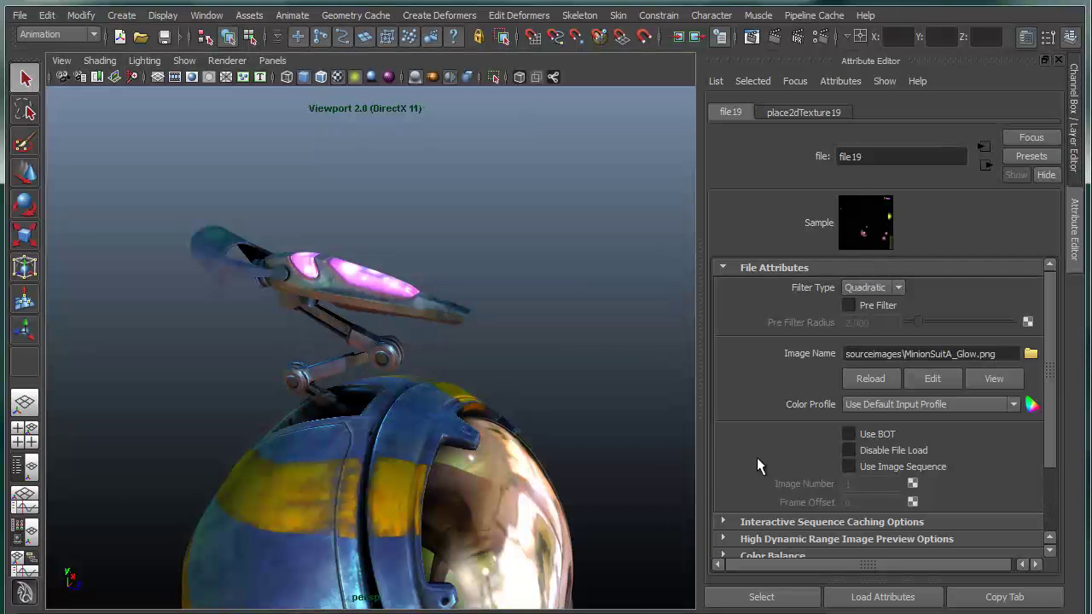
alt+drag(367, 394, 537, 388)
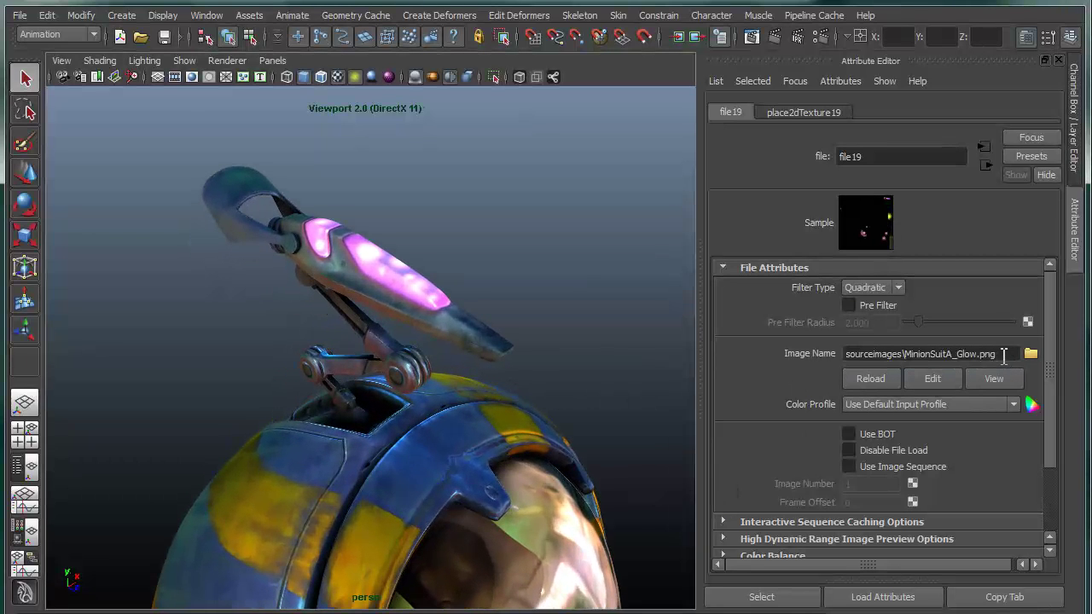
click(539, 465)
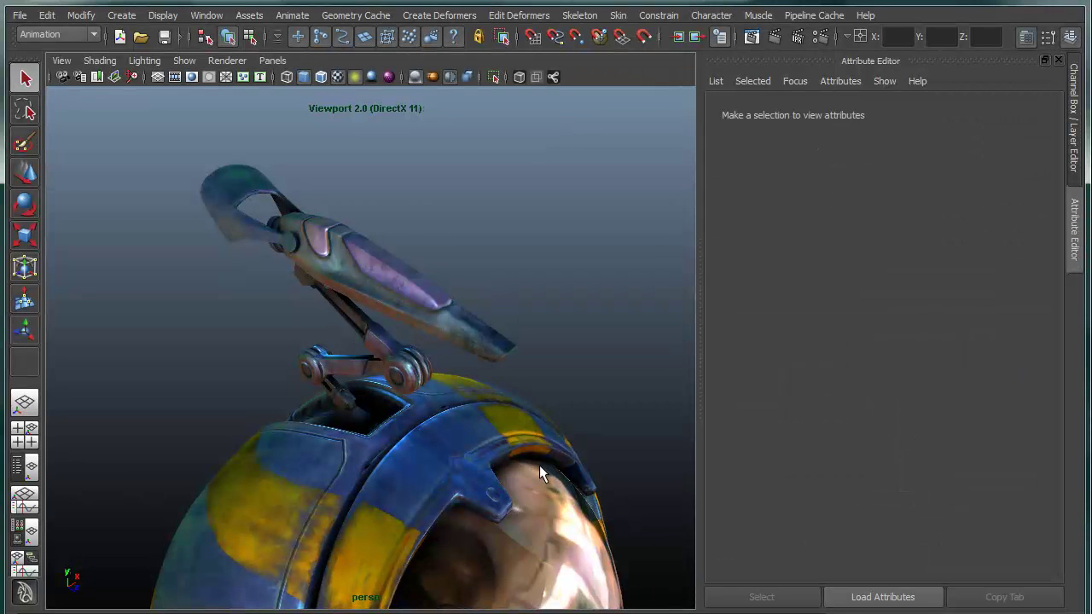
alt+drag(544, 470, 586, 392)
alt+drag(590, 457, 577, 463)
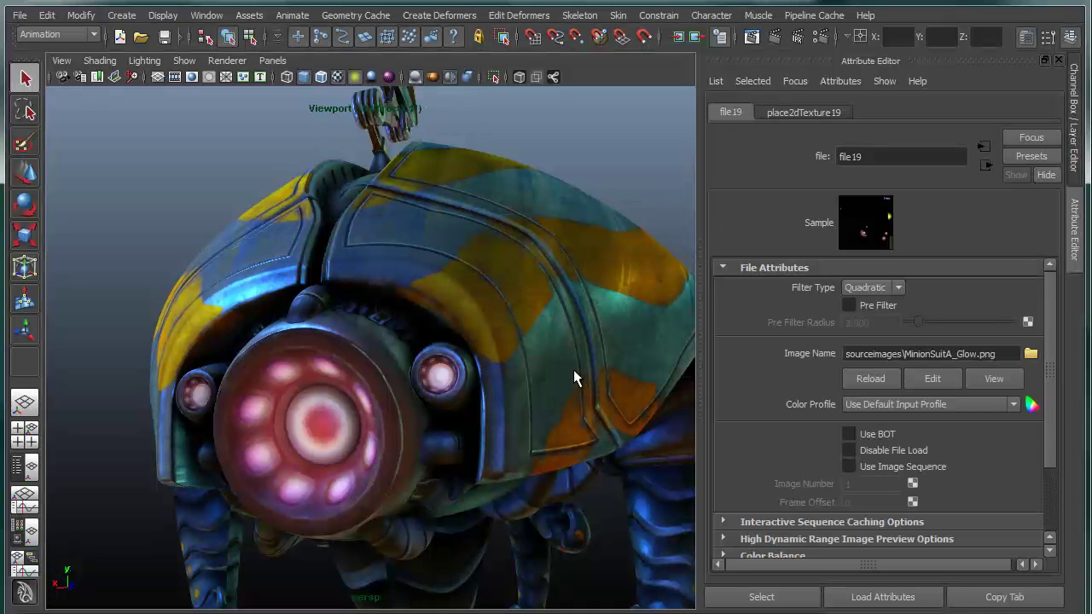
alt+drag(573, 377, 324, 384)
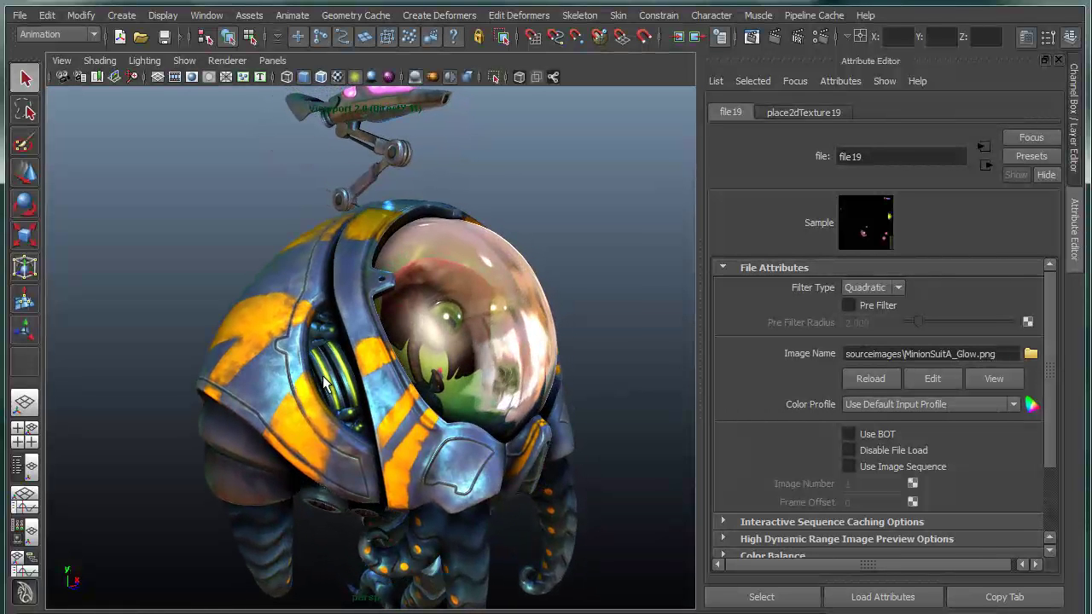
alt+drag(353, 352, 370, 343)
alt+right_drag(369, 344, 408, 360)
alt+drag(508, 441, 517, 445)
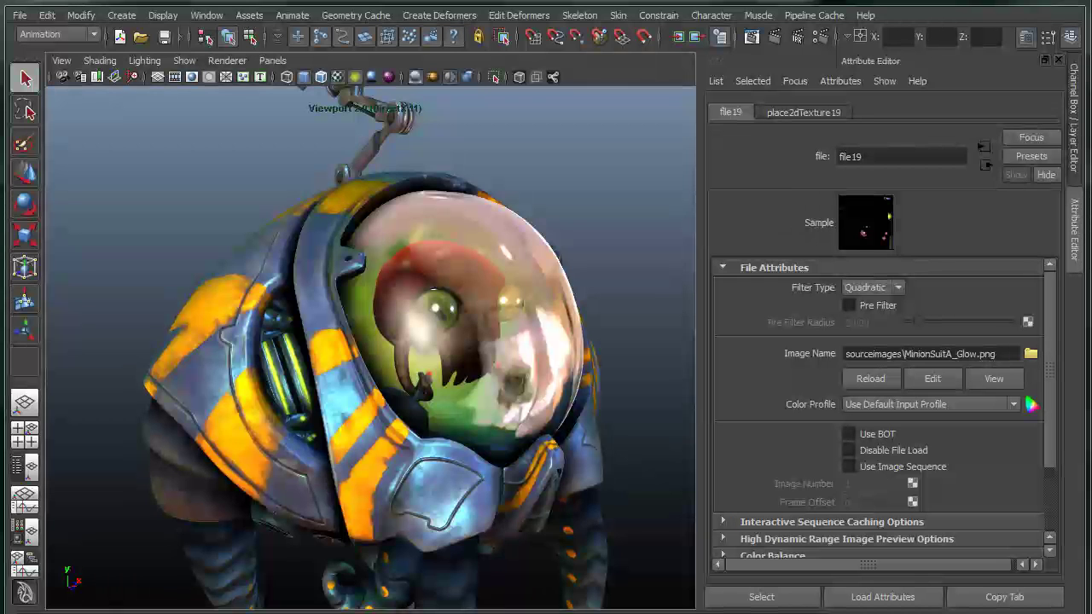
Select the helmet's glass sphere and load its DX11Glass shader
alt+drag(538, 411, 535, 454)
alt+right_drag(535, 454, 585, 388)
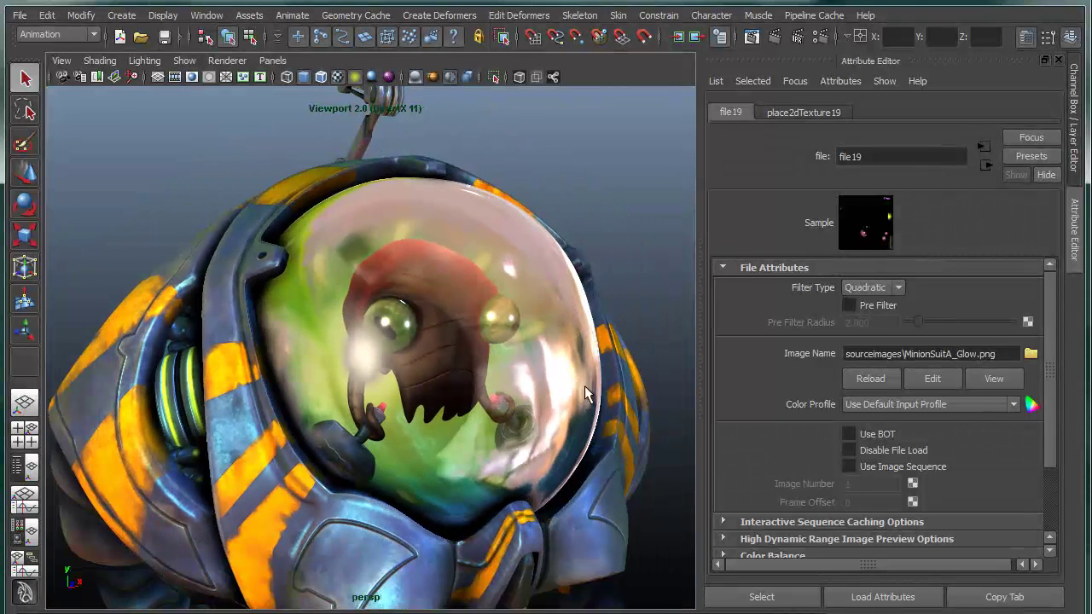
click(600, 410)
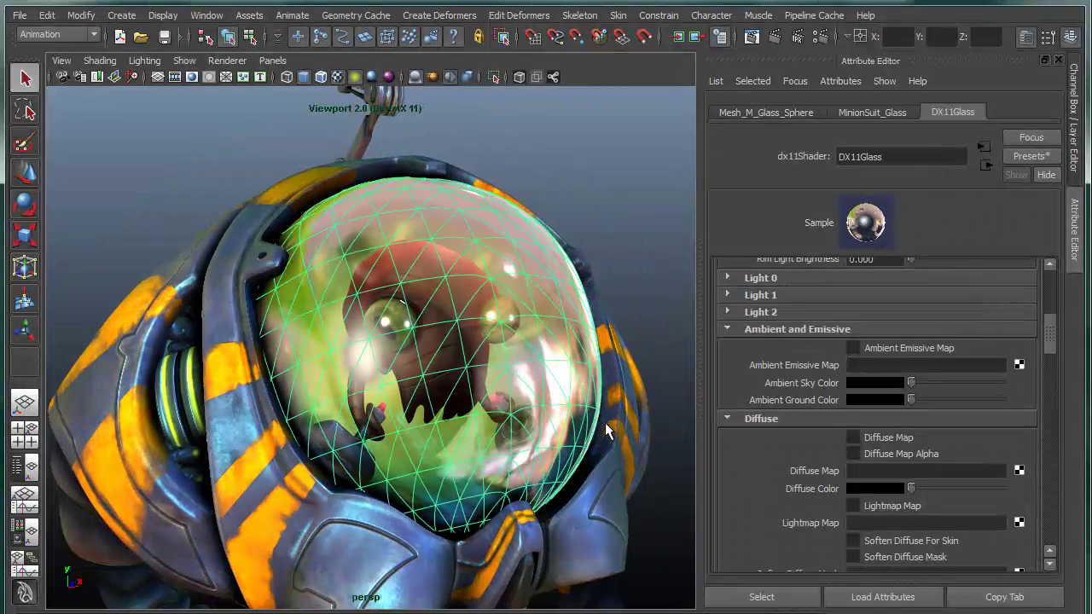
click(756, 598)
Toggle the dome's Reflection Cube Map off and on twice to compare
scroll(794, 401, up, 5)
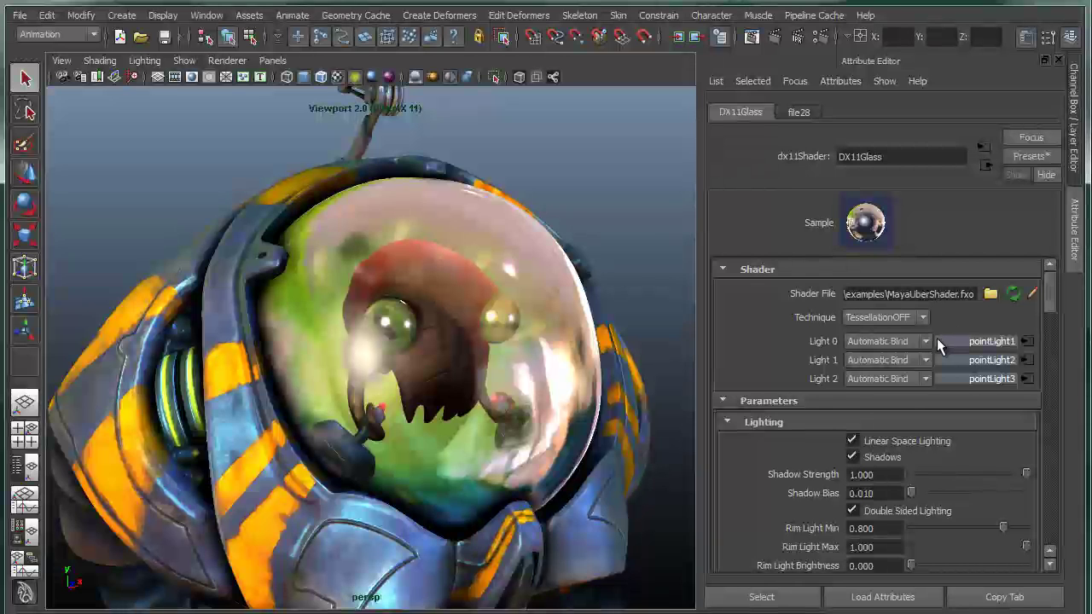
scroll(914, 358, down, 5)
scroll(916, 355, down, 6)
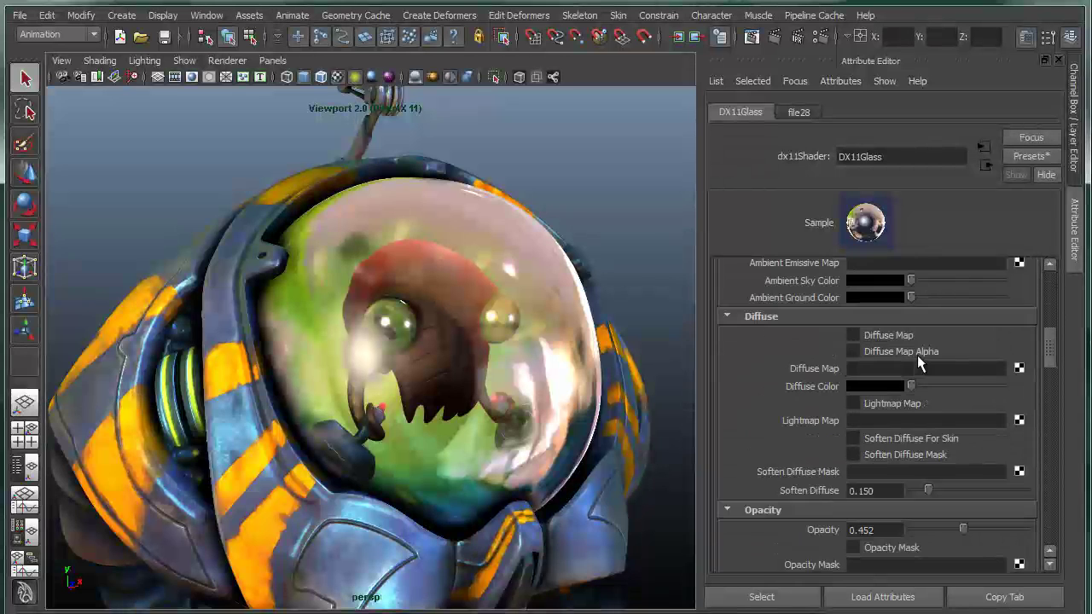
scroll(916, 354, down, 3)
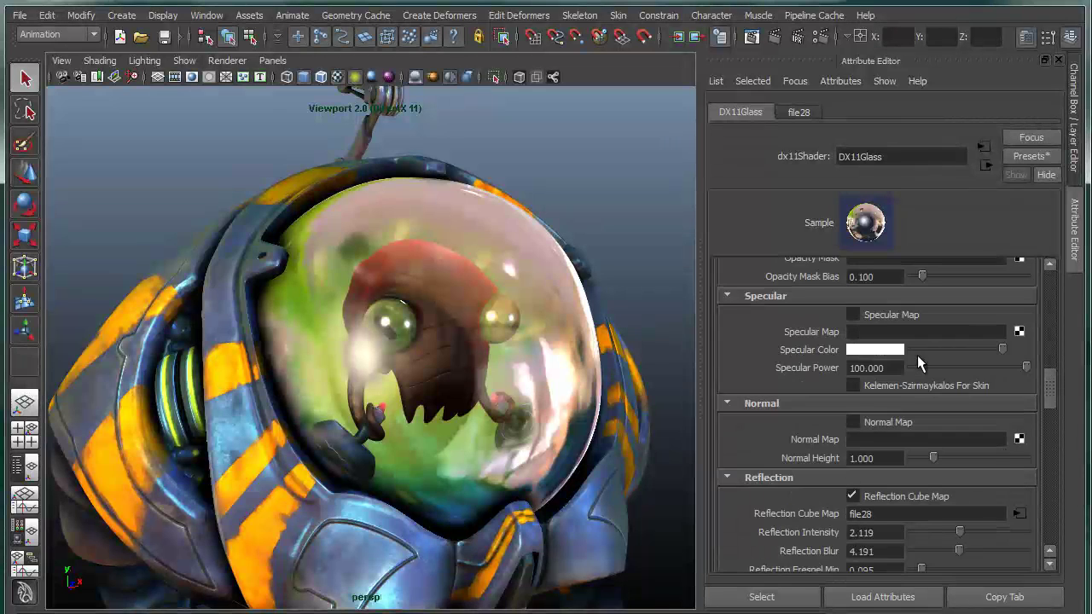
scroll(917, 355, down, 2)
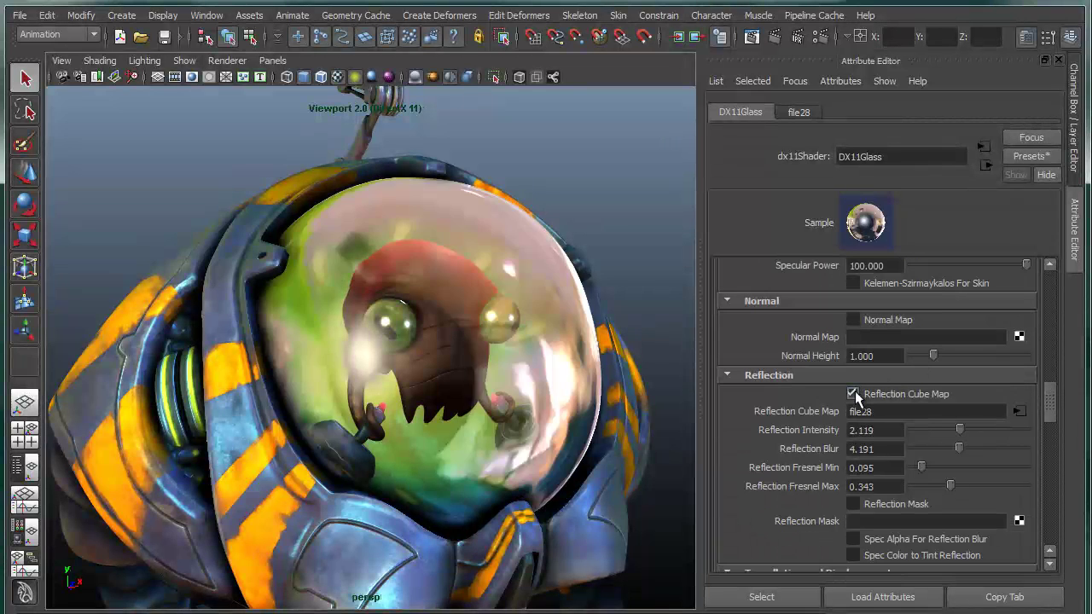
click(852, 393)
click(853, 394)
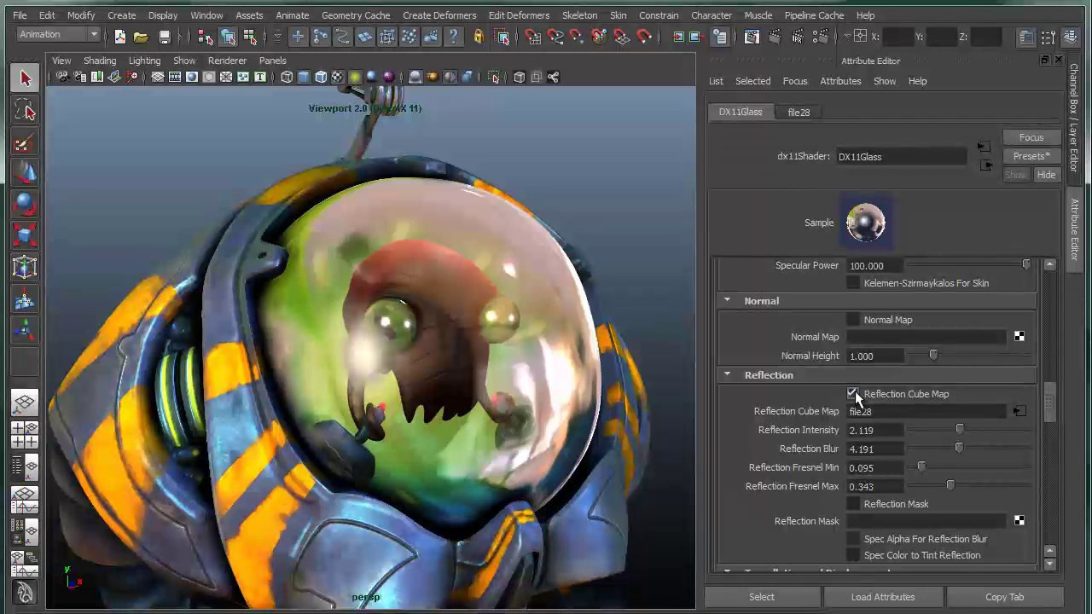
click(852, 393)
click(853, 393)
Set Reflection Intensity to 2.519, Fresnel Min to 0.141 and Fresnel Max to 0.015
drag(959, 429, 974, 464)
alt+drag(532, 390, 615, 436)
drag(934, 460, 978, 468)
drag(962, 485, 922, 469)
Dim the DX11Glass dome's specular colour from white to a light grey
scroll(961, 461, up, 4)
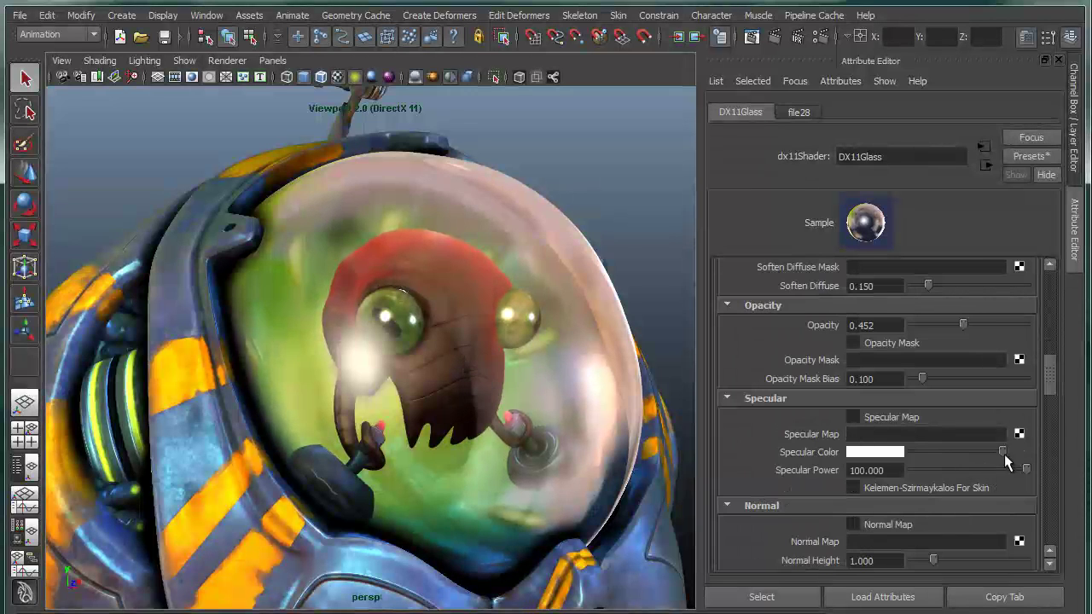
drag(1002, 451, 1038, 475)
alt+drag(618, 391, 595, 396)
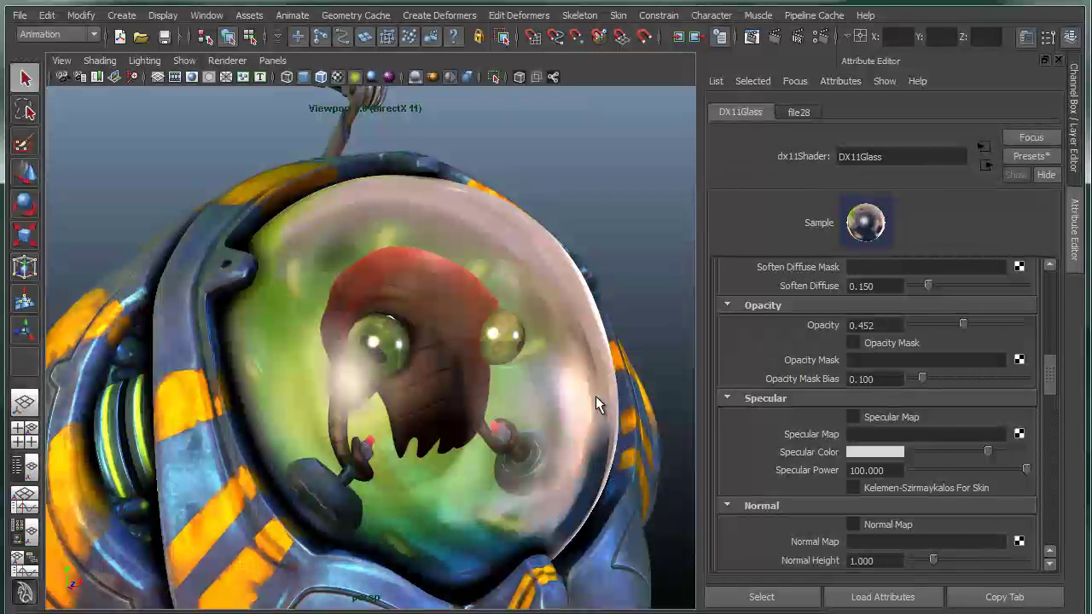
Select the dome, suit and Killamari body, and undo an accidental move of the creature
click(447, 285)
click(454, 328)
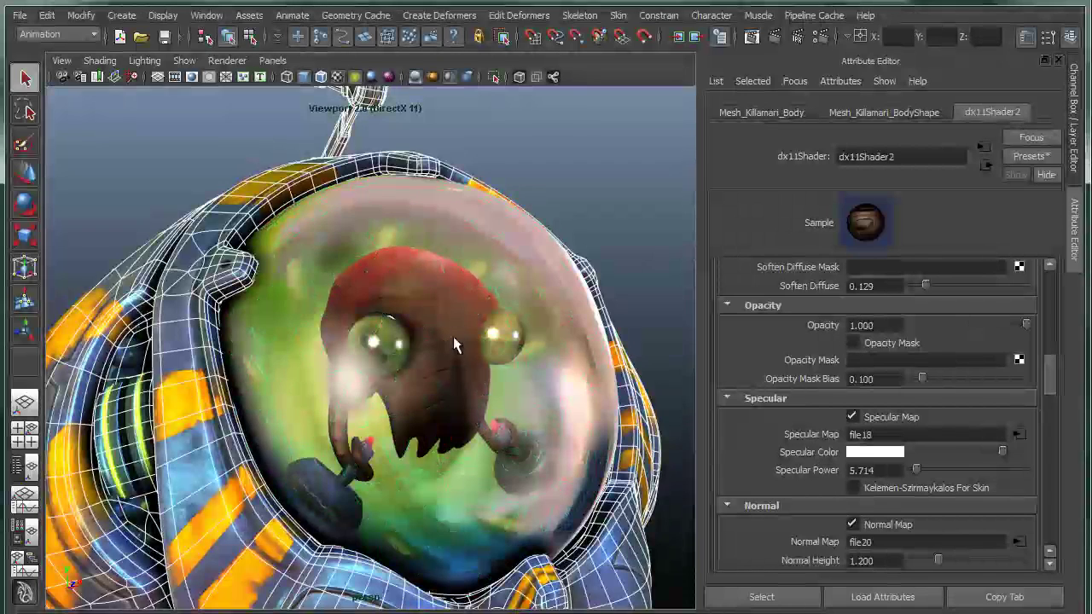
click(458, 302)
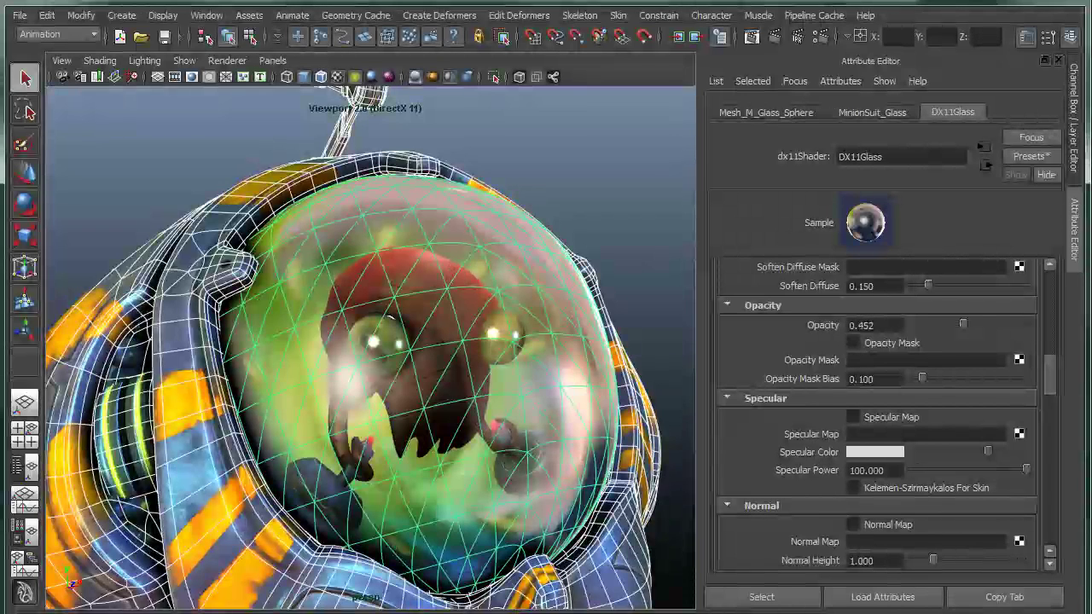
click(473, 430)
drag(388, 427, 491, 362)
key(ctrl+z)
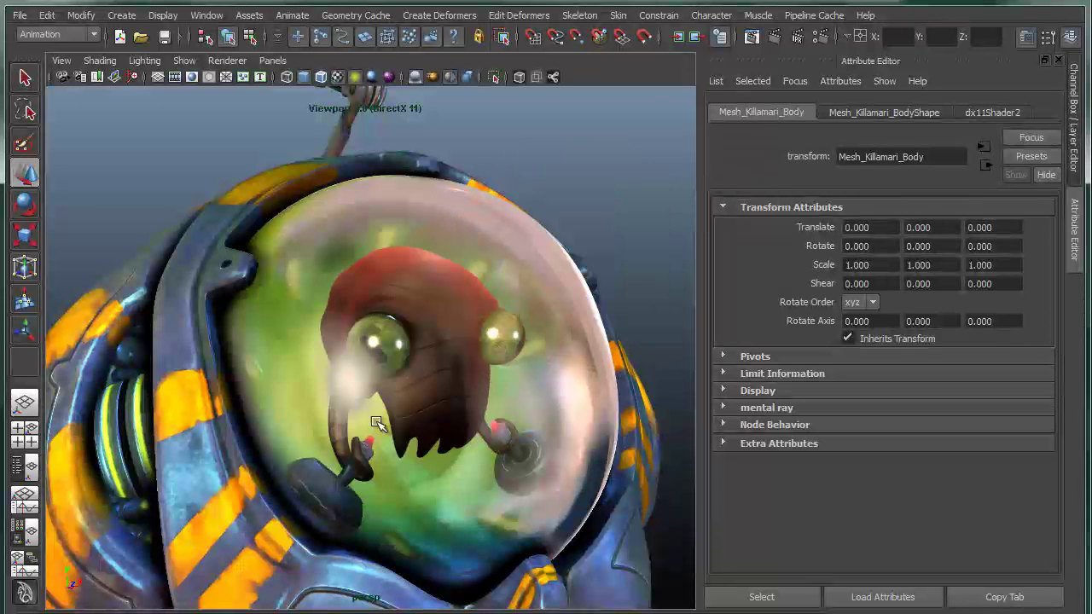
On dx11Shader2, toggle Translucency off and on to compare, leaving it enabled
click(992, 113)
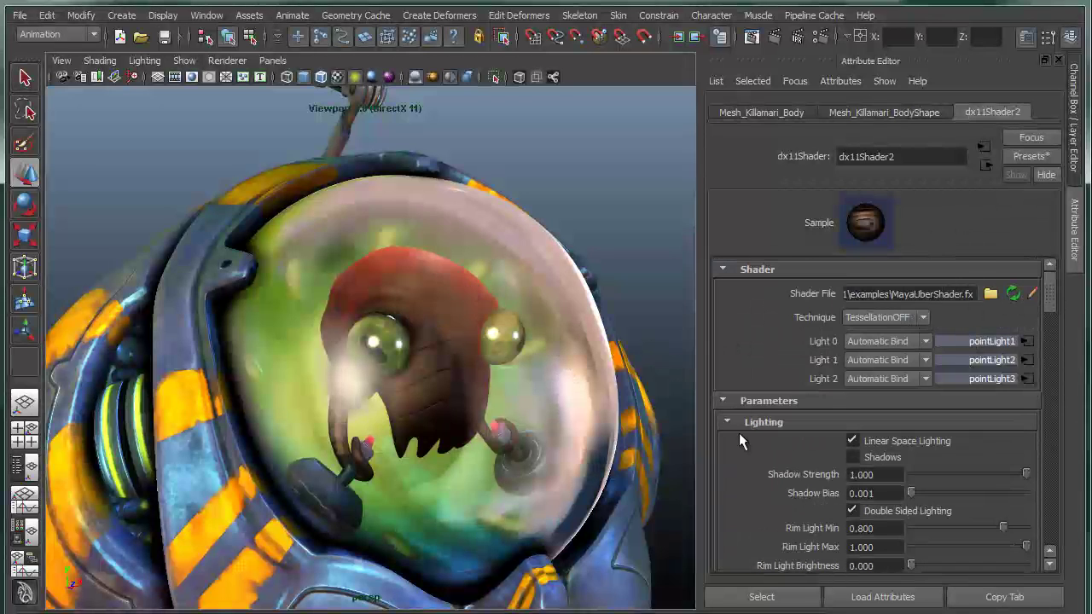
drag(1051, 292, 1057, 465)
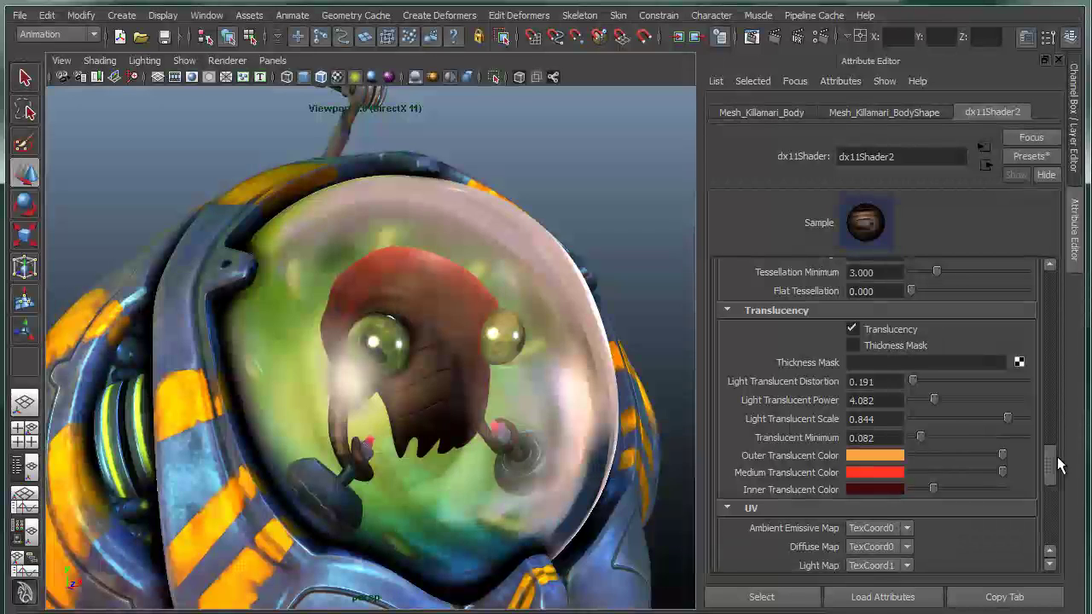
click(852, 328)
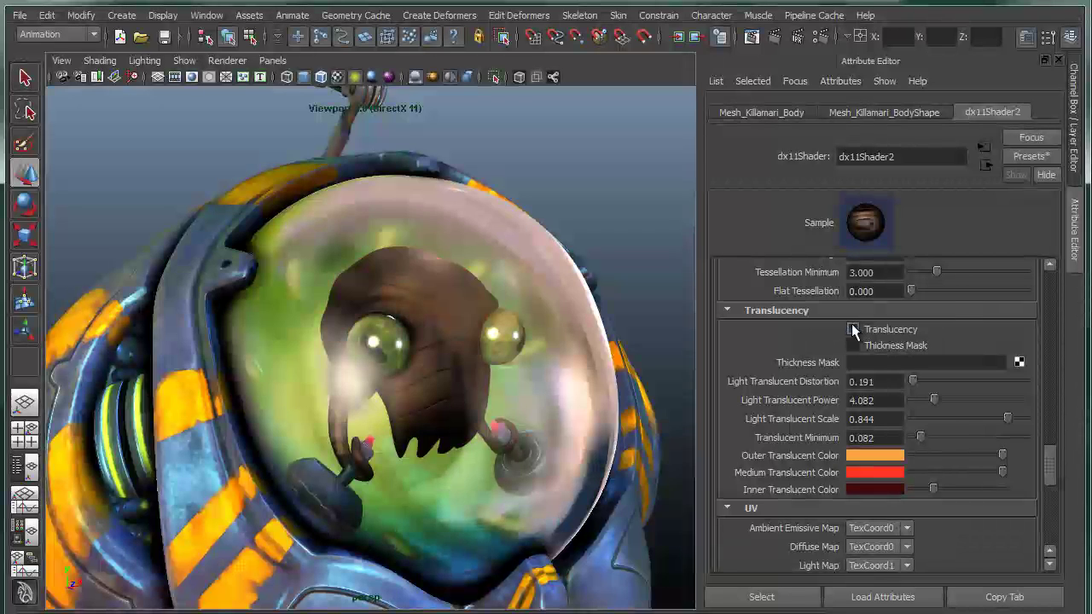
click(852, 329)
click(852, 330)
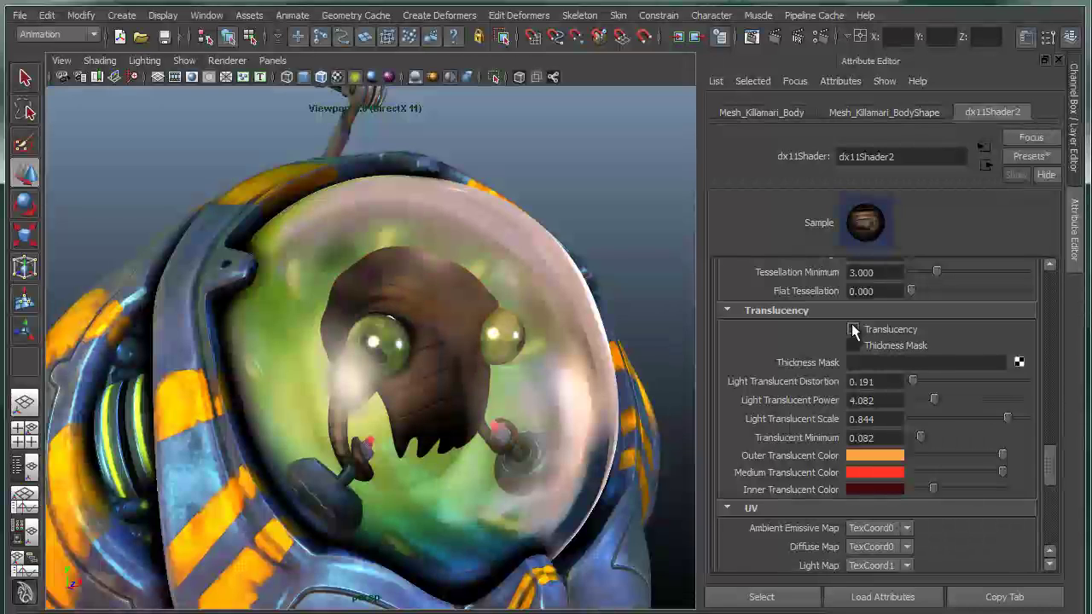
click(852, 329)
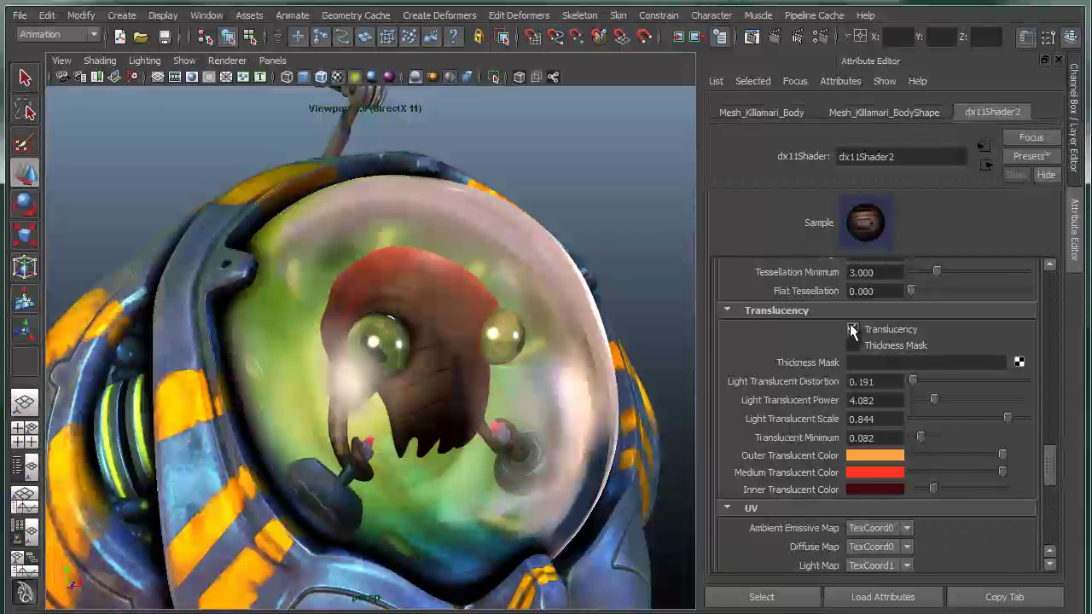
click(852, 329)
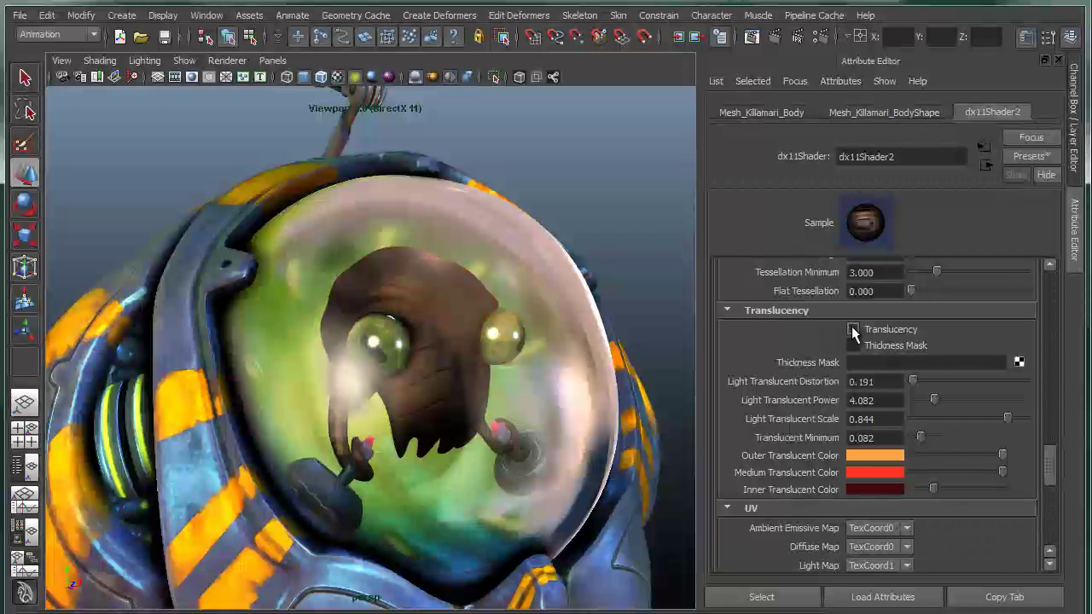
click(852, 329)
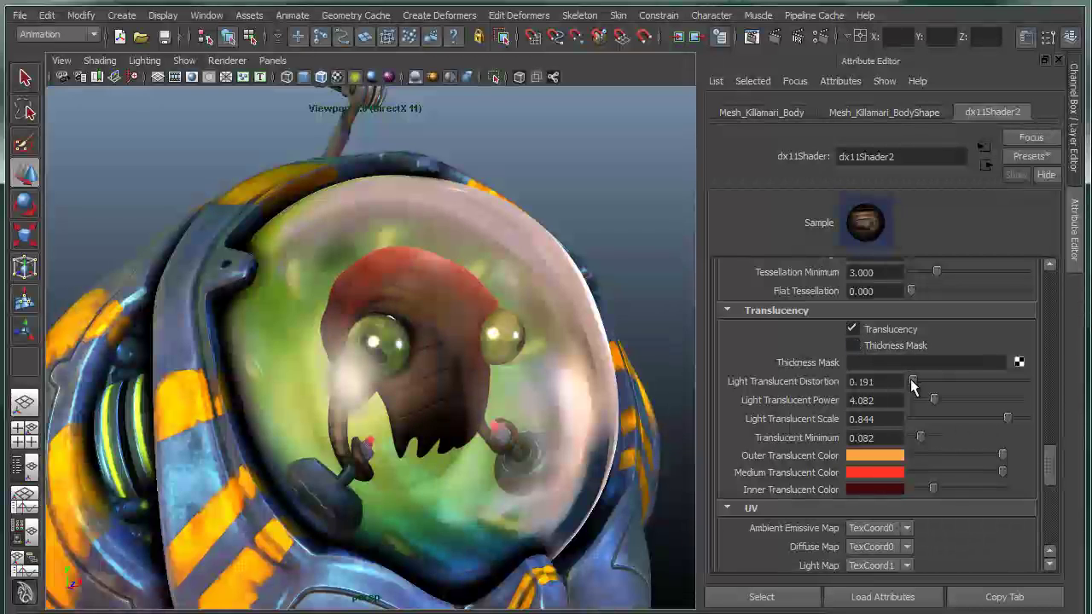
Set Light Translucent Distortion to 0.222, darken the medium translucent red, and try a darker outer orange
mouse_move(910, 378)
mouse_down()
mouse_move(926, 383)
mouse_move(915, 390)
mouse_up()
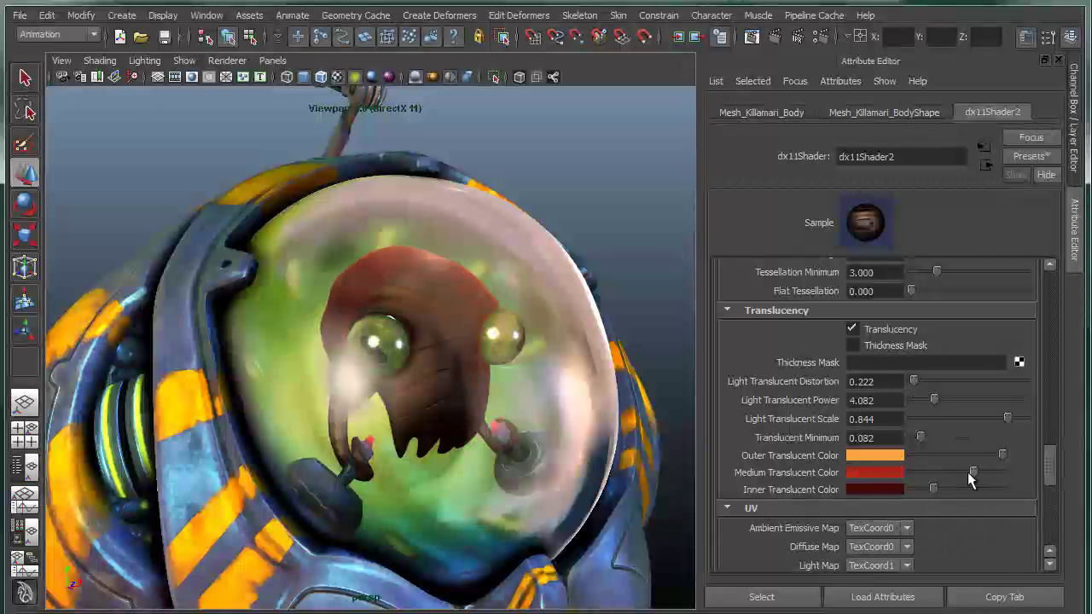
mouse_move(1002, 472)
mouse_down()
mouse_move(925, 488)
mouse_move(982, 472)
mouse_move(937, 489)
mouse_up()
mouse_move(1002, 455)
mouse_down()
mouse_move(973, 455)
mouse_move(1011, 455)
mouse_up()
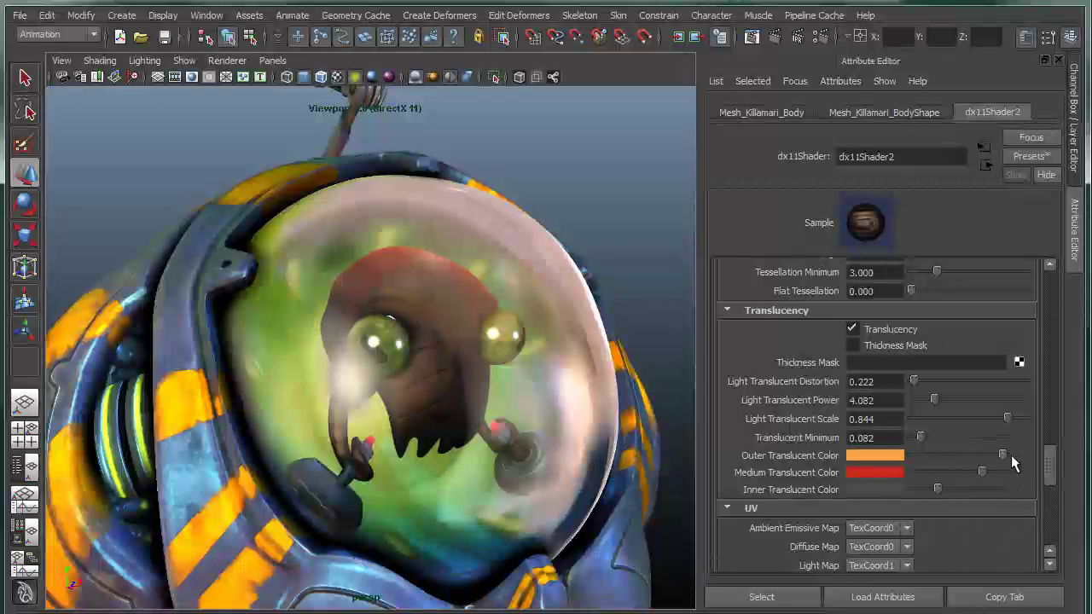
Set dx11Shader2's Inner Translucent Color to orange-red and Light Translucent Power to 8.296
click(871, 489)
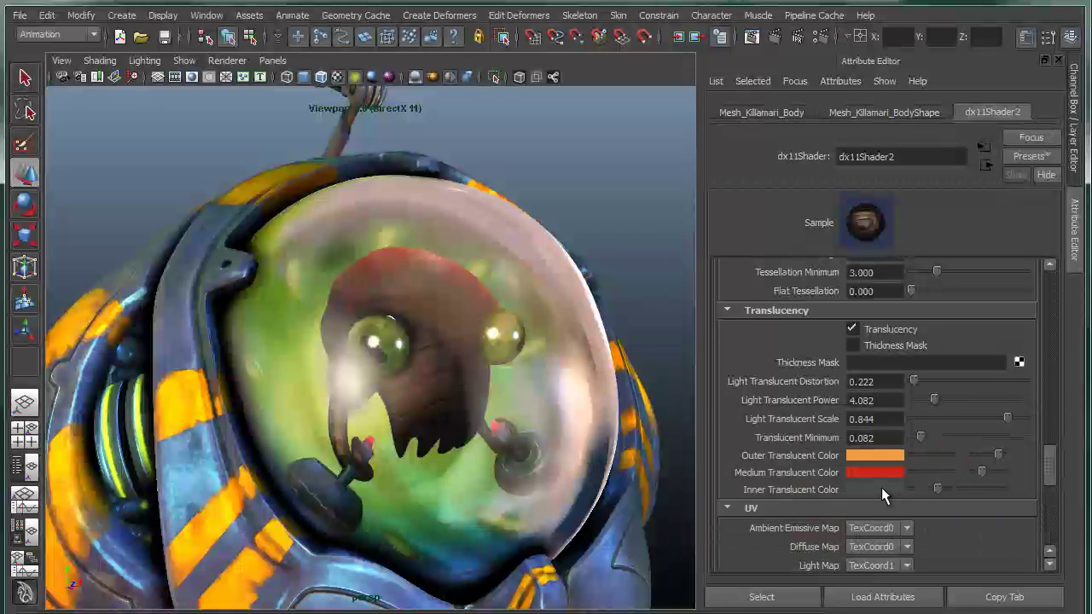
click(882, 489)
click(894, 445)
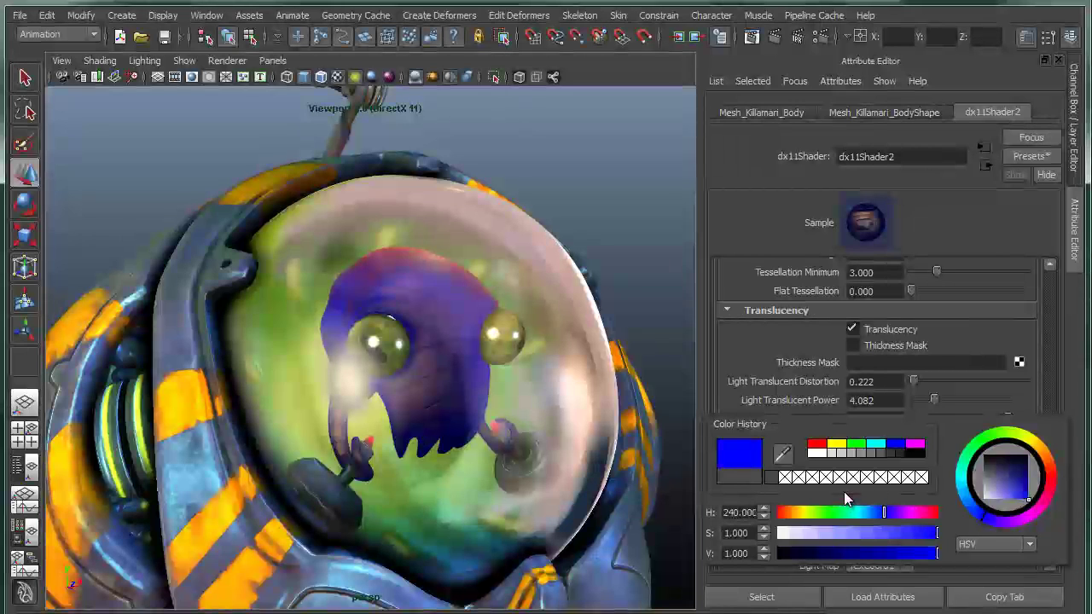
click(1051, 465)
mouse_move(1050, 466)
mouse_down()
mouse_move(1048, 449)
mouse_move(1056, 470)
mouse_up()
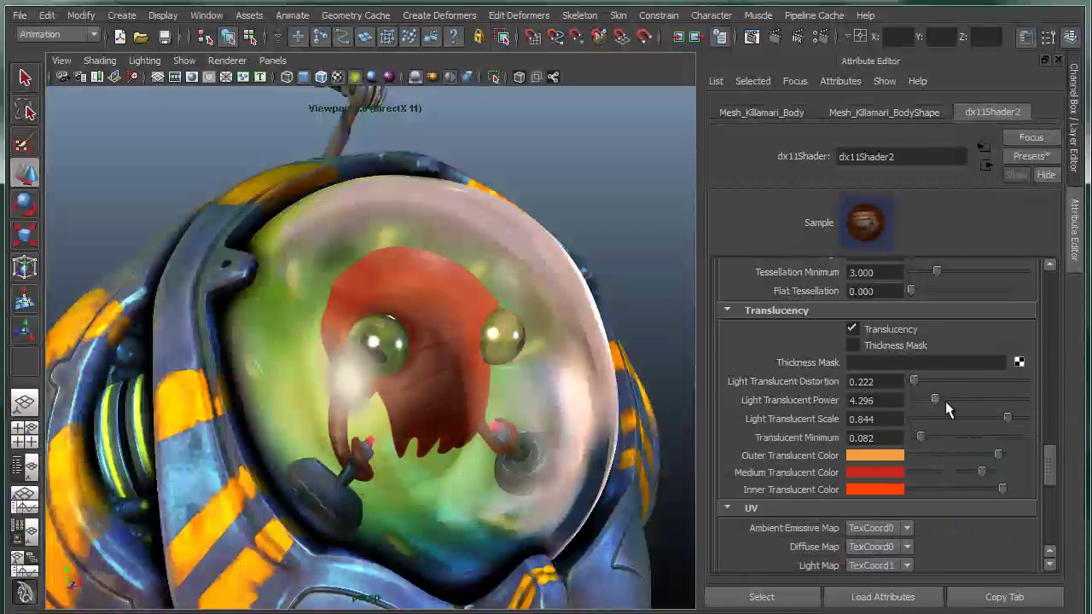
drag(947, 402, 958, 406)
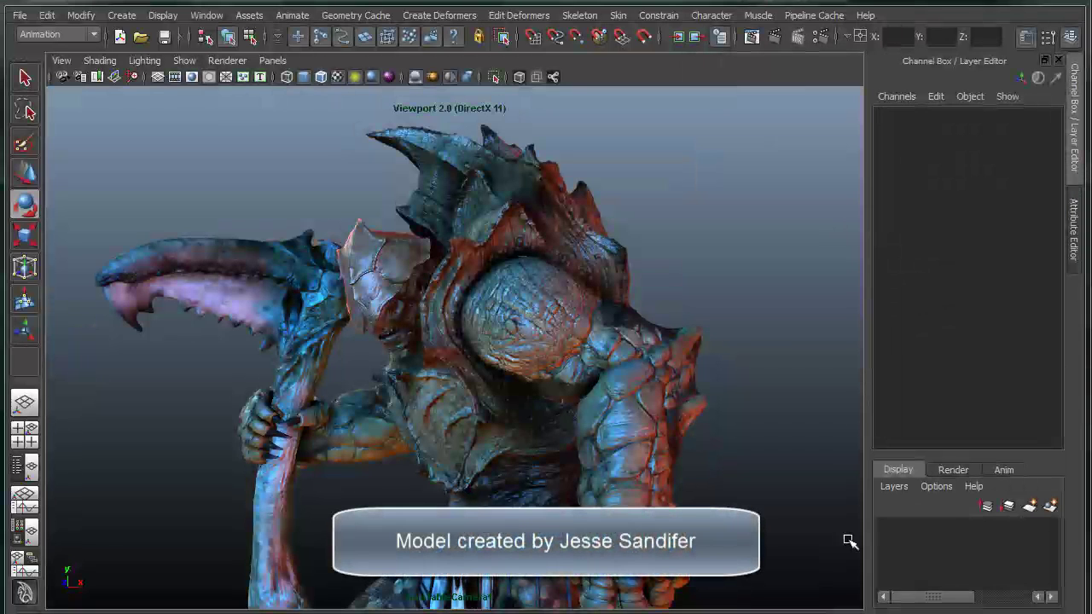
Show lights in the viewport, then select spotLight3 and rotate it to Rotate X 153.619
alt+drag(585, 480, 538, 457)
scroll(439, 446, down, 5)
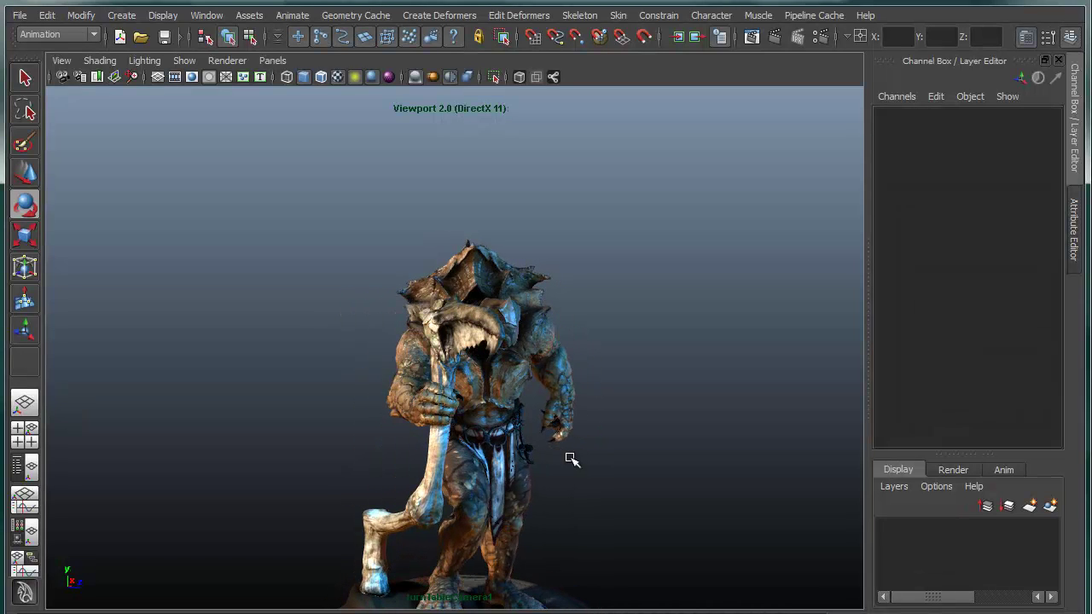
click(183, 62)
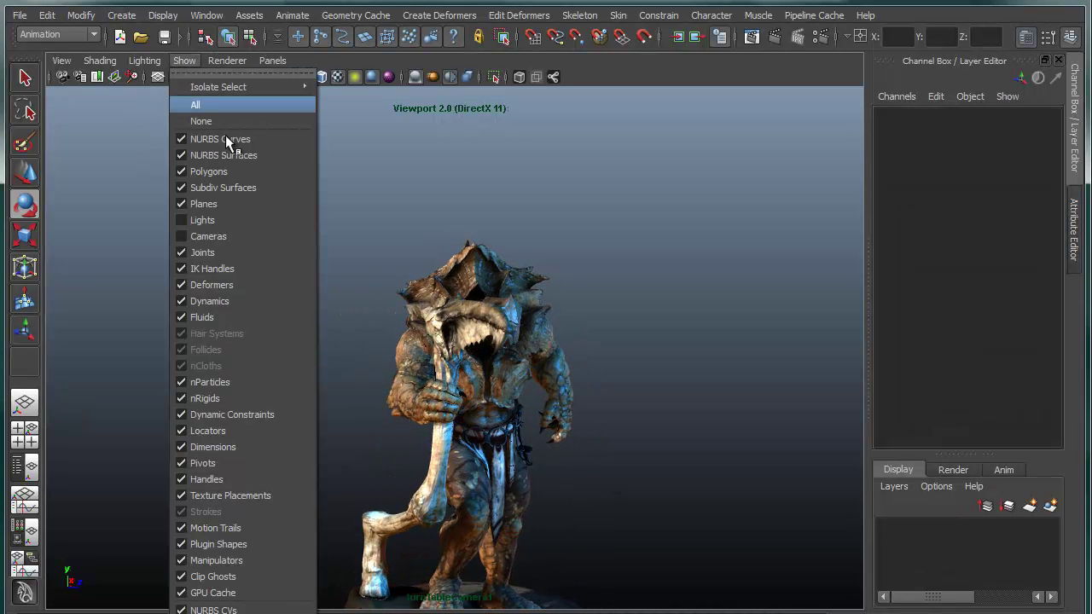
click(211, 216)
alt+right_drag(493, 375, 102, 224)
click(145, 290)
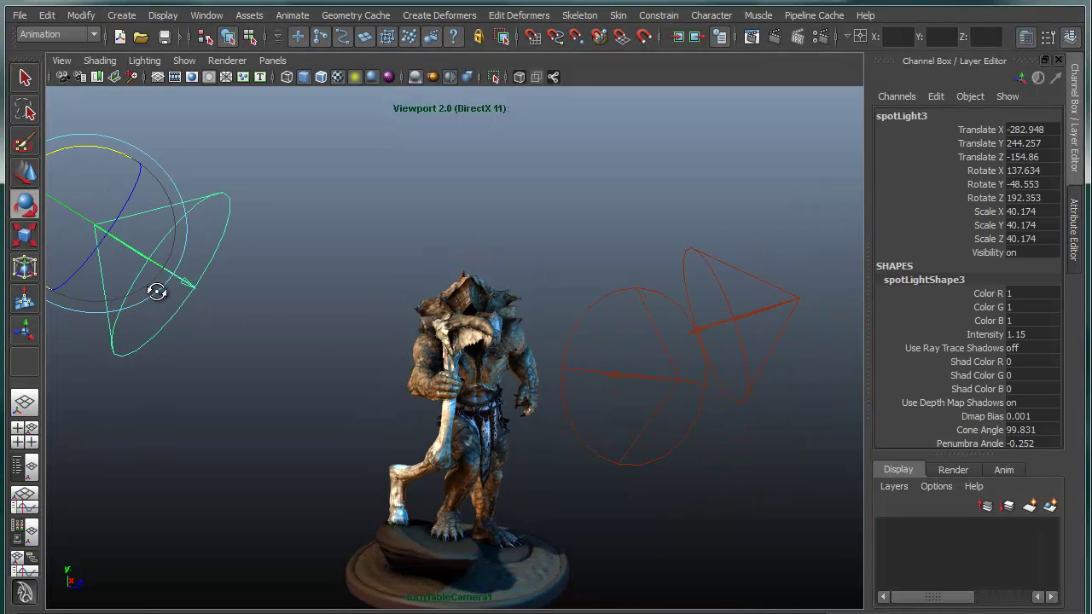
drag(153, 287, 97, 165)
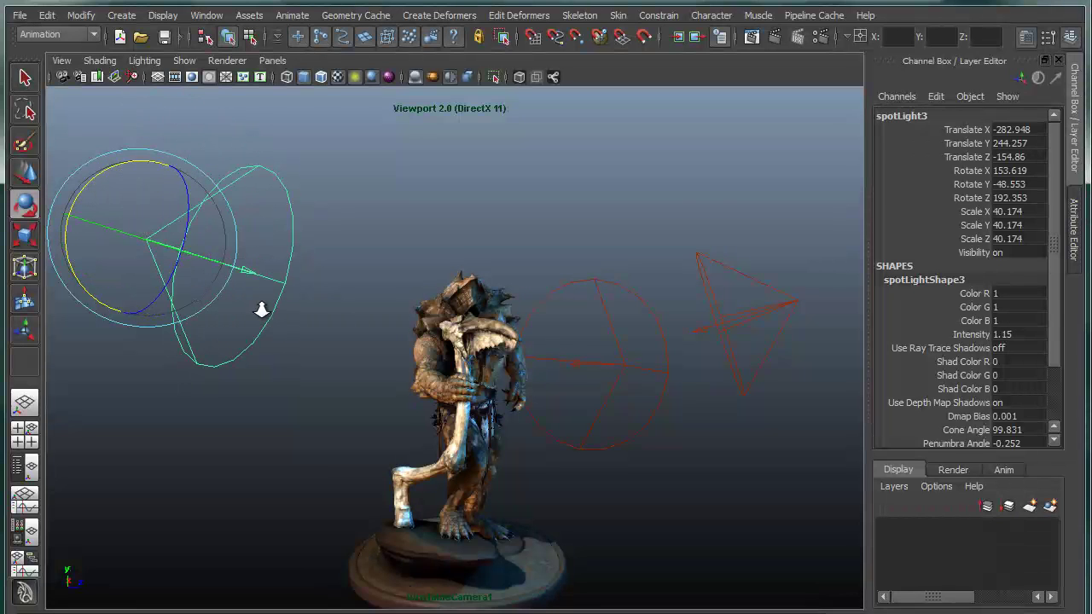
Raise spotLight3's Color B to 1.7 for a purple tint
scroll(261, 307, up, 5)
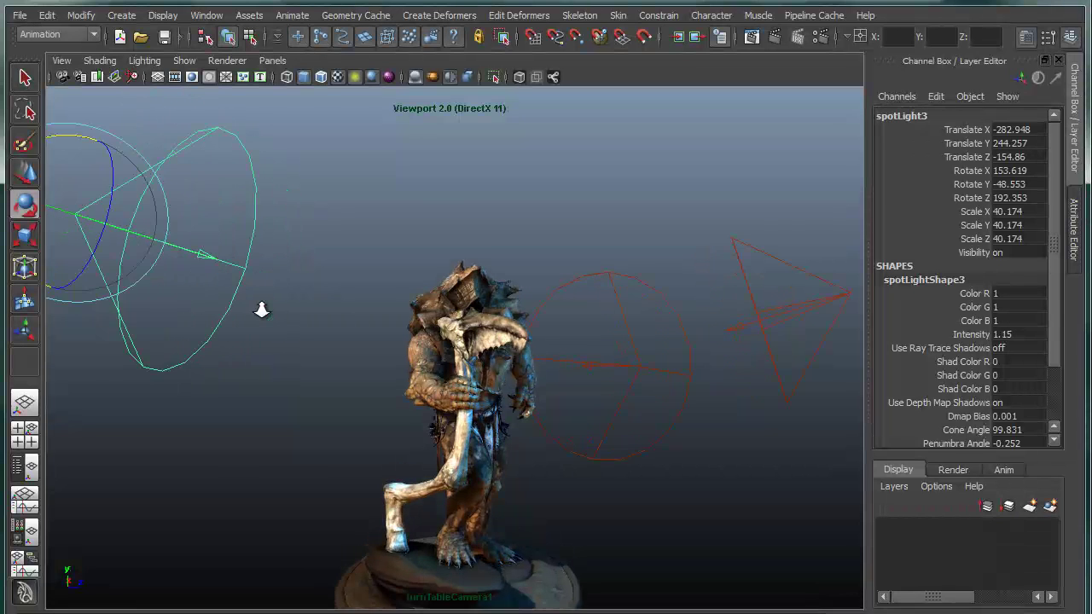
click(975, 320)
mouse_move(597, 275)
middle_down()
mouse_move(625, 274)
mouse_move(594, 276)
middle_up()
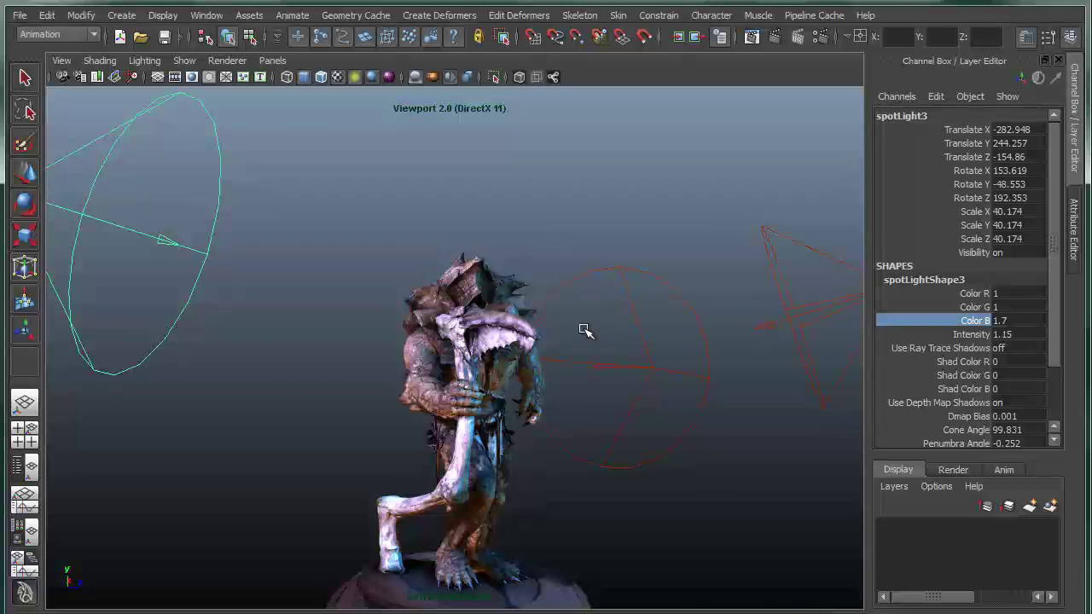
click(184, 60)
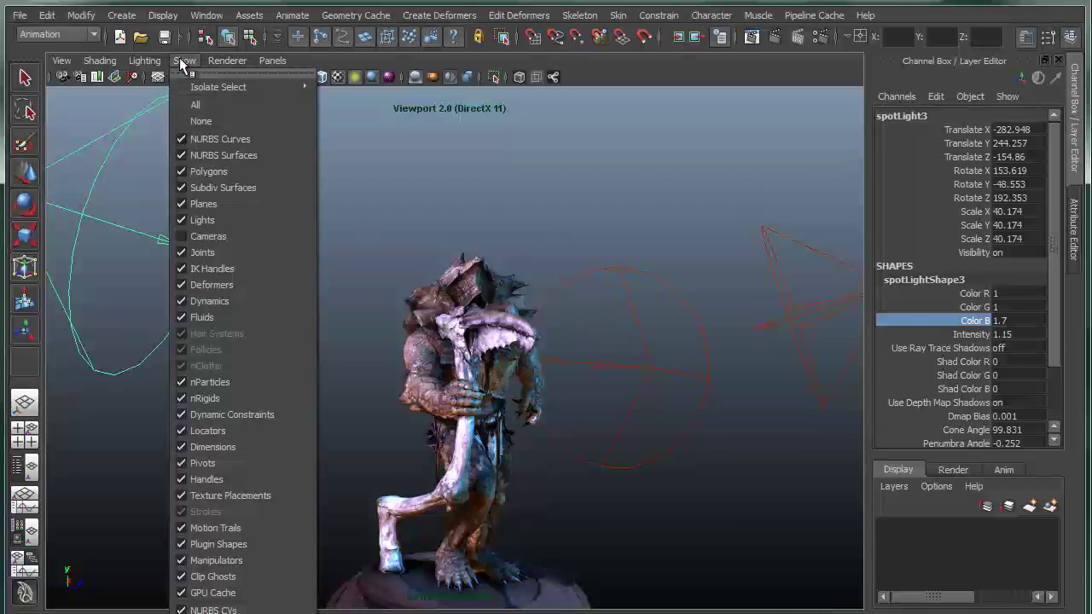
Hide the lights and bring the camera close on the creature's torso, shoulder and arms
mouse_move(194, 89)
click(198, 220)
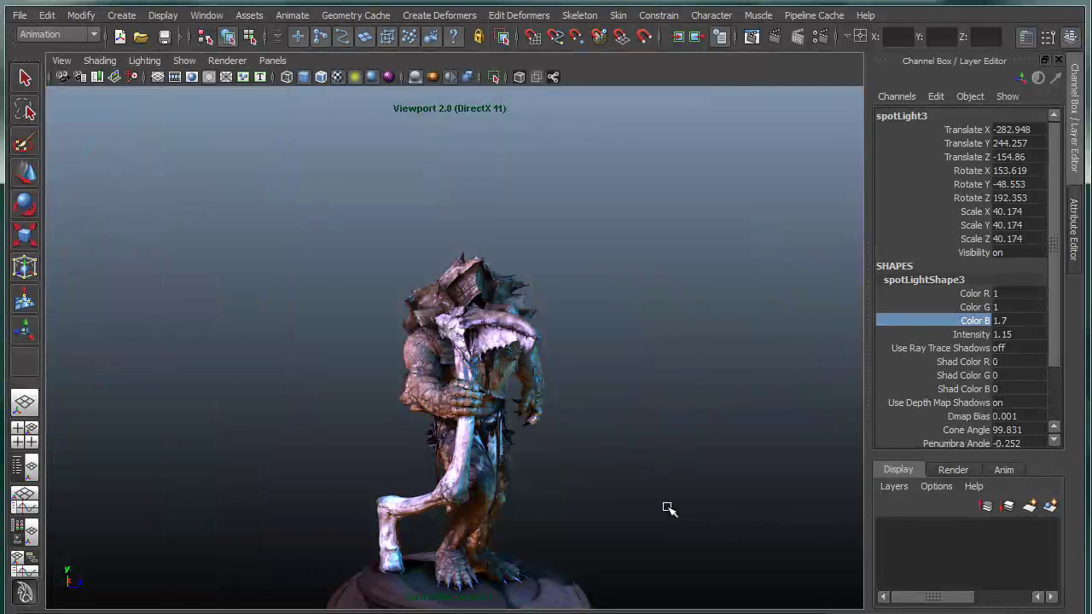
alt+drag(631, 492, 463, 451)
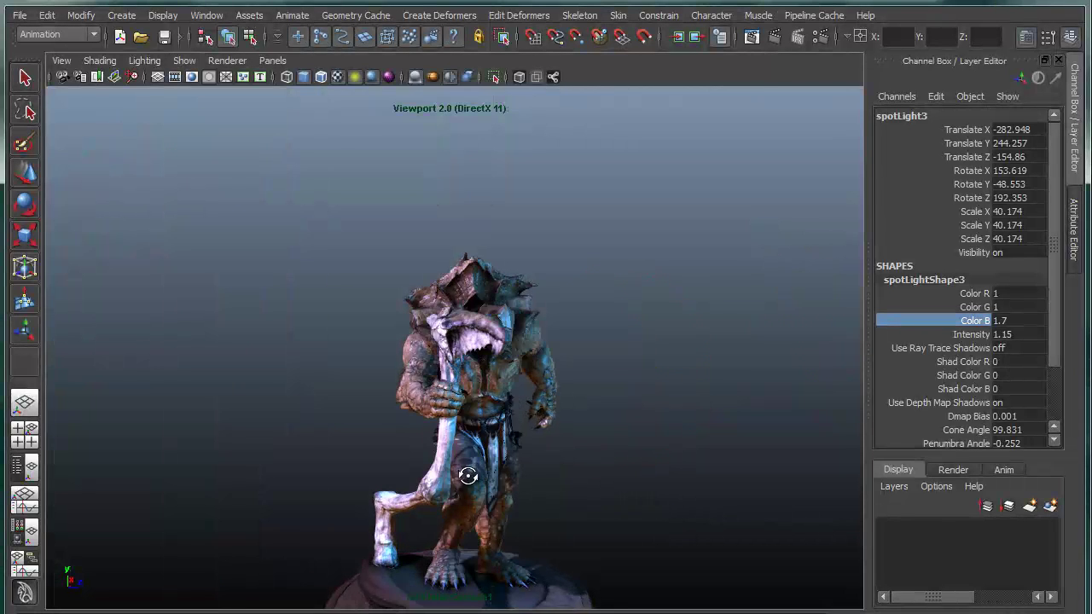
alt+right_drag(463, 451, 689, 509)
alt+drag(688, 508, 577, 463)
alt+right_drag(577, 463, 632, 460)
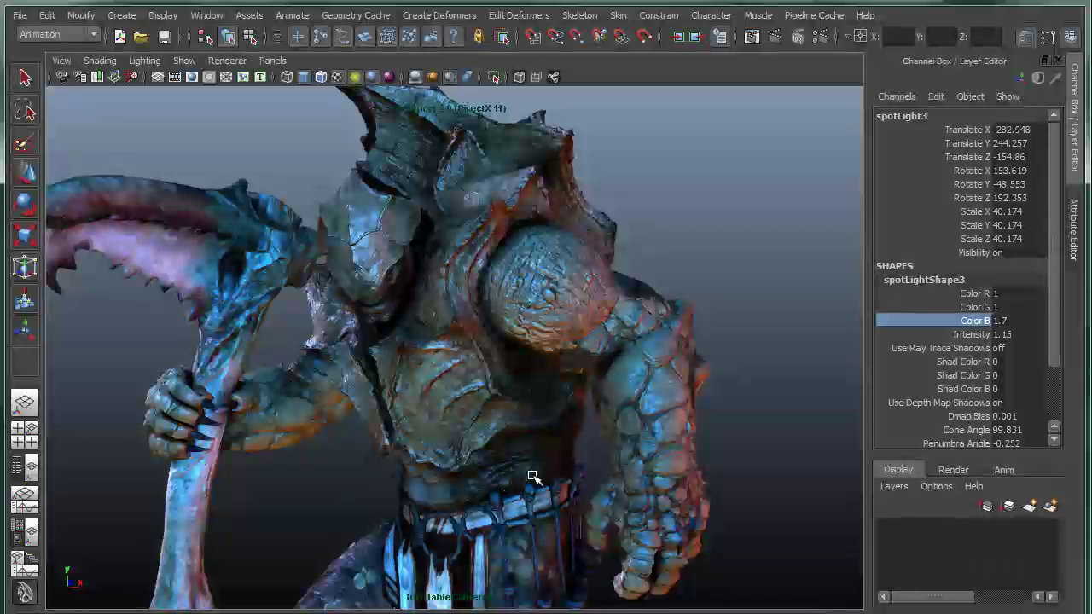
Select the creature's arms mesh and frame the shoulder
click(709, 415)
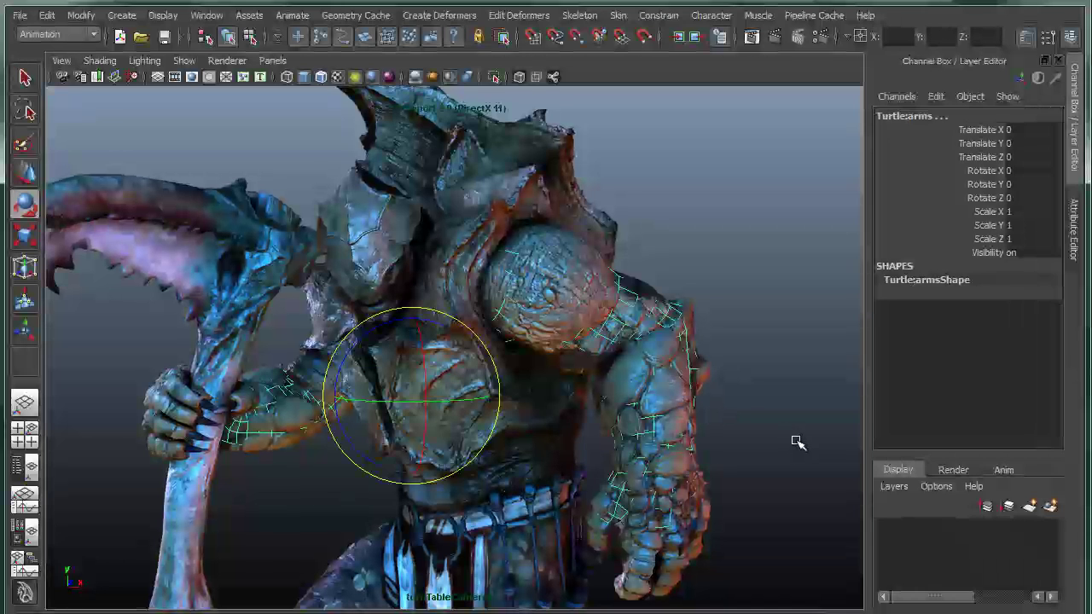
alt+middle_drag(740, 395, 700, 396)
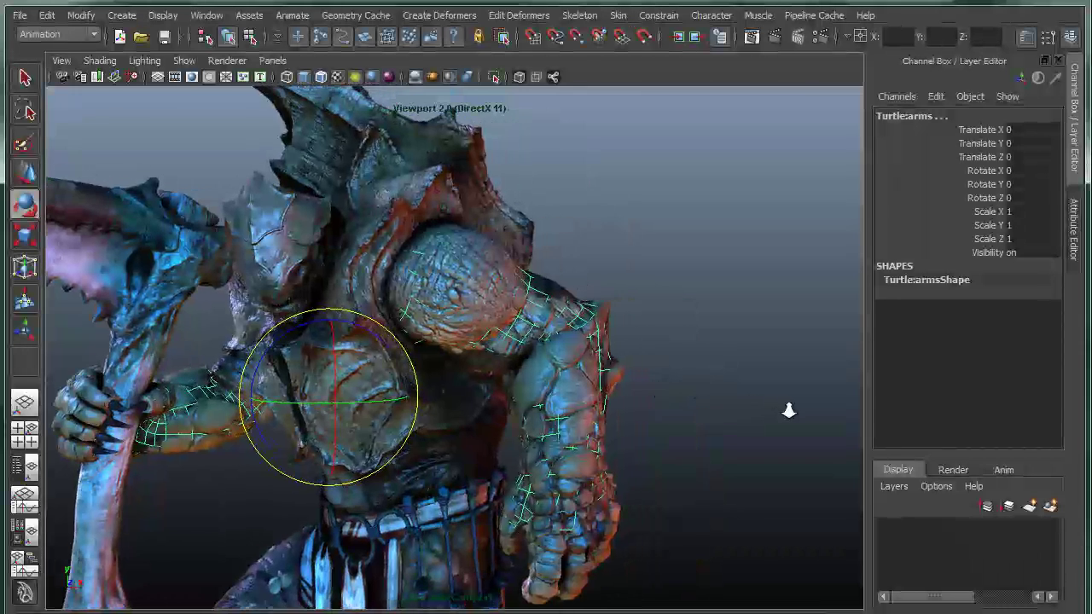
scroll(804, 414, up, 8)
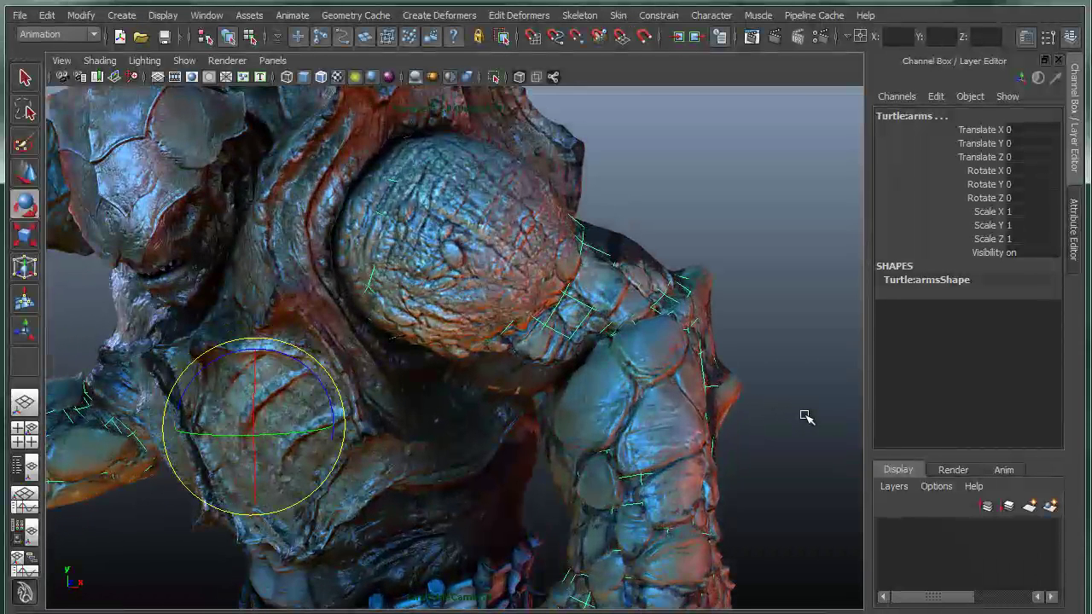
scroll(801, 419, down, 4)
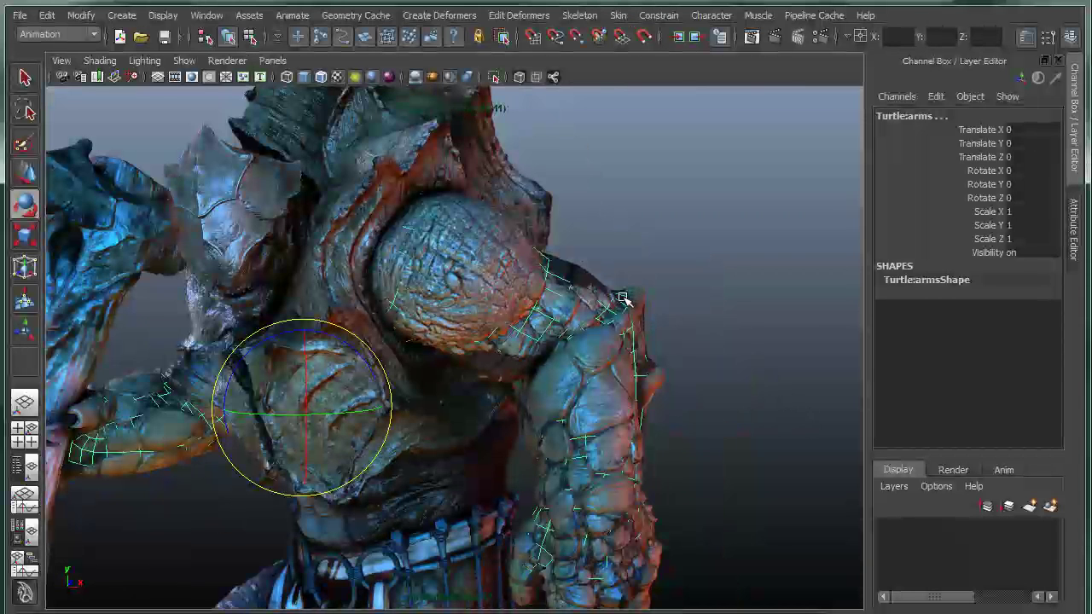
Toggle between plain shading and textured display to compare the base cage with the displaced surface
key(5)
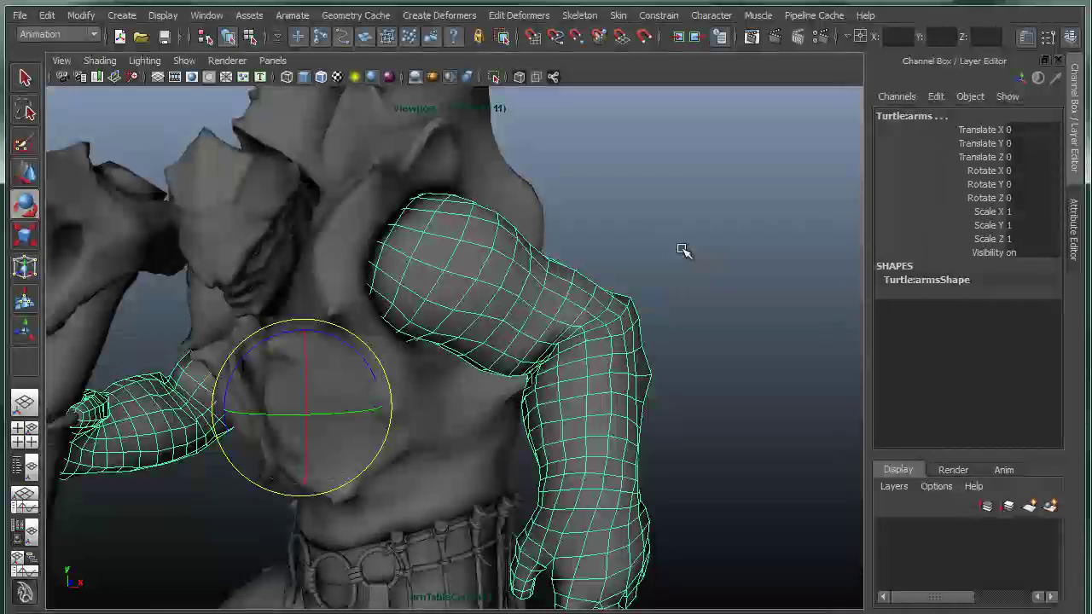
scroll(720, 248, up, 2)
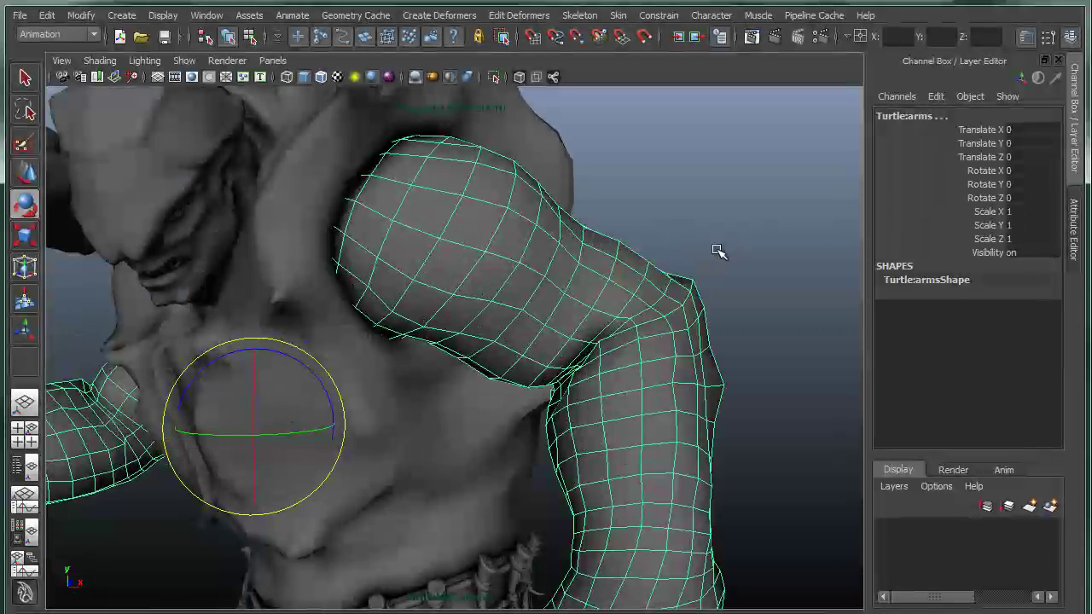
key(6)
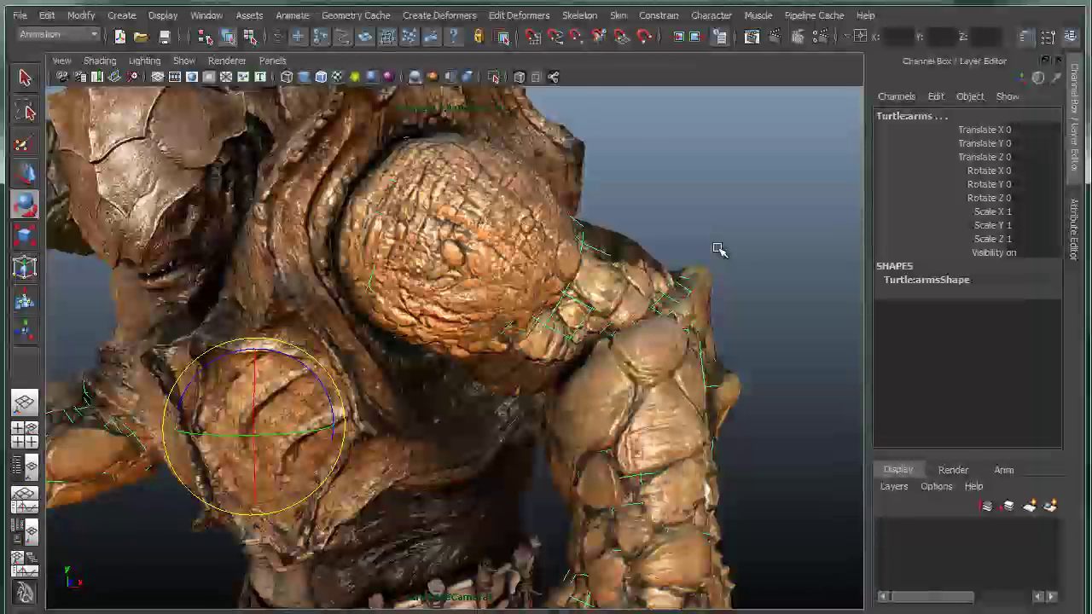
key(5)
key(6)
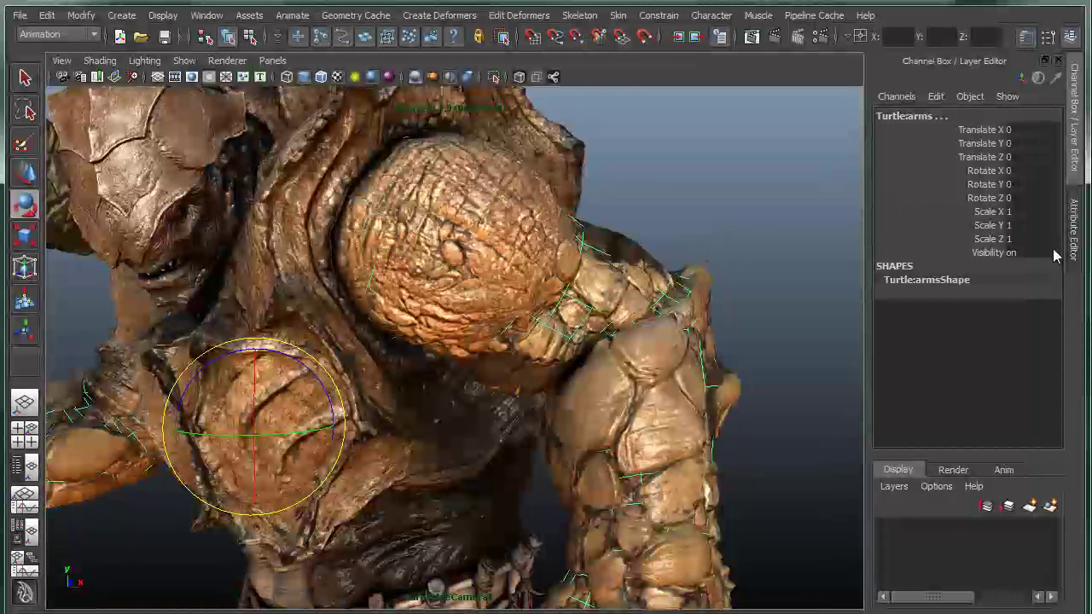
Open the Arms dx11Shader attributes and uncheck its Displacement Map
click(1076, 223)
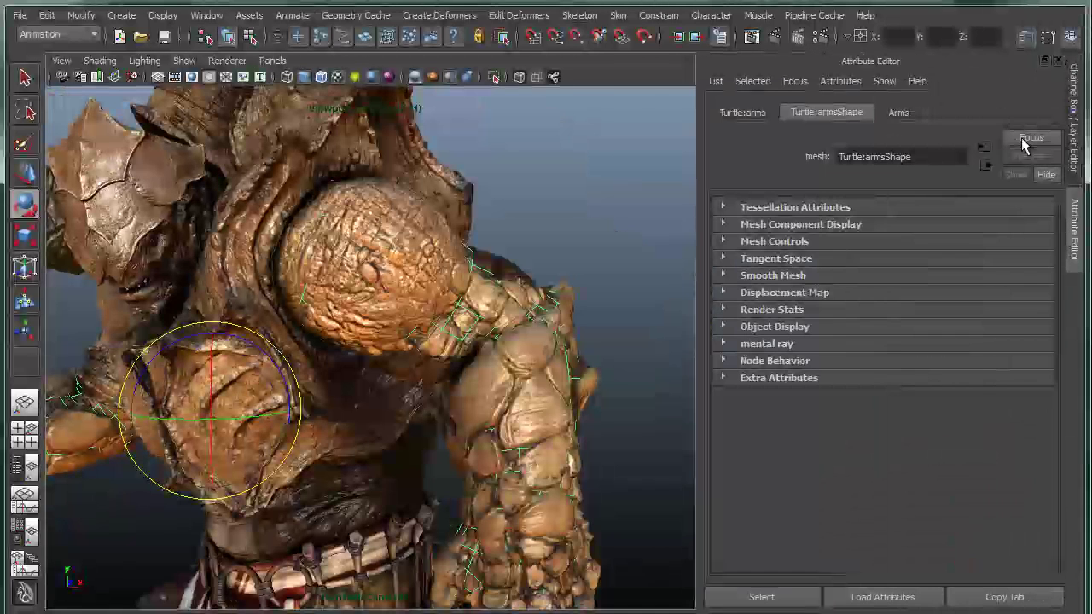
click(898, 112)
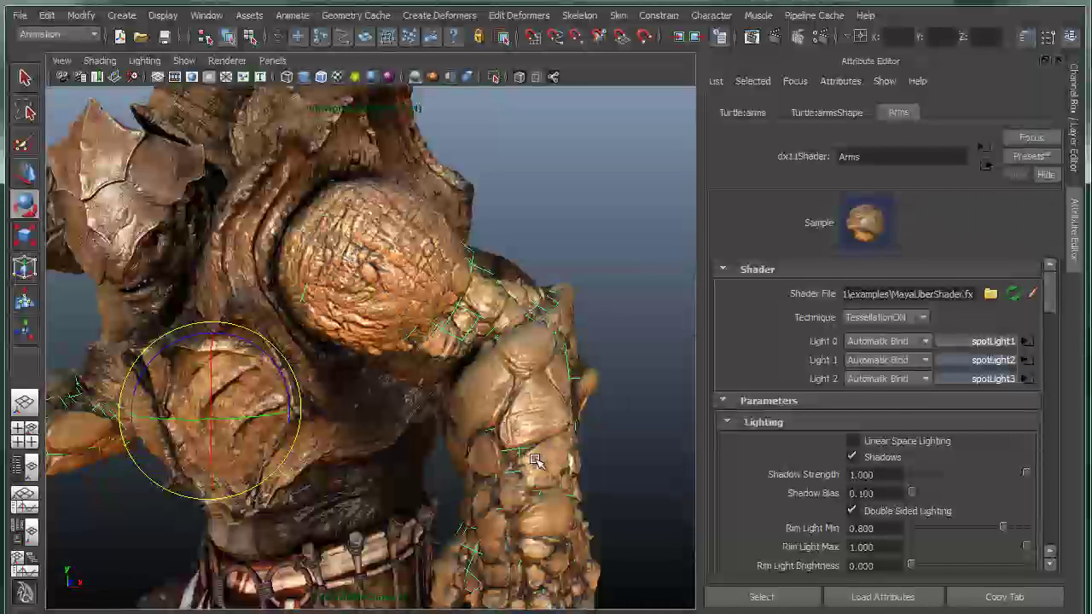
scroll(957, 414, down, 10)
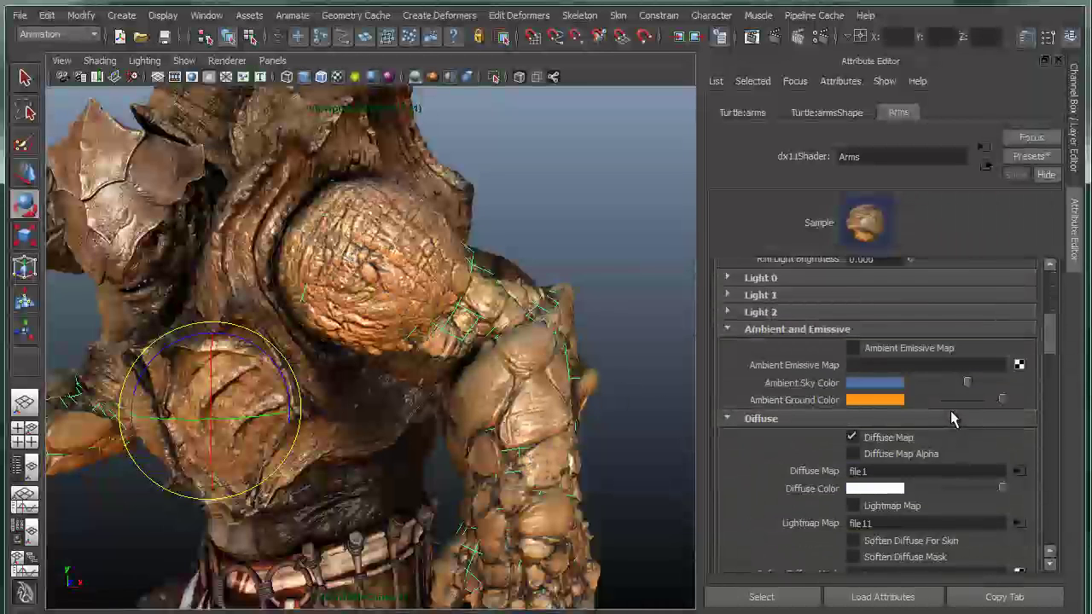
scroll(953, 409, down, 3)
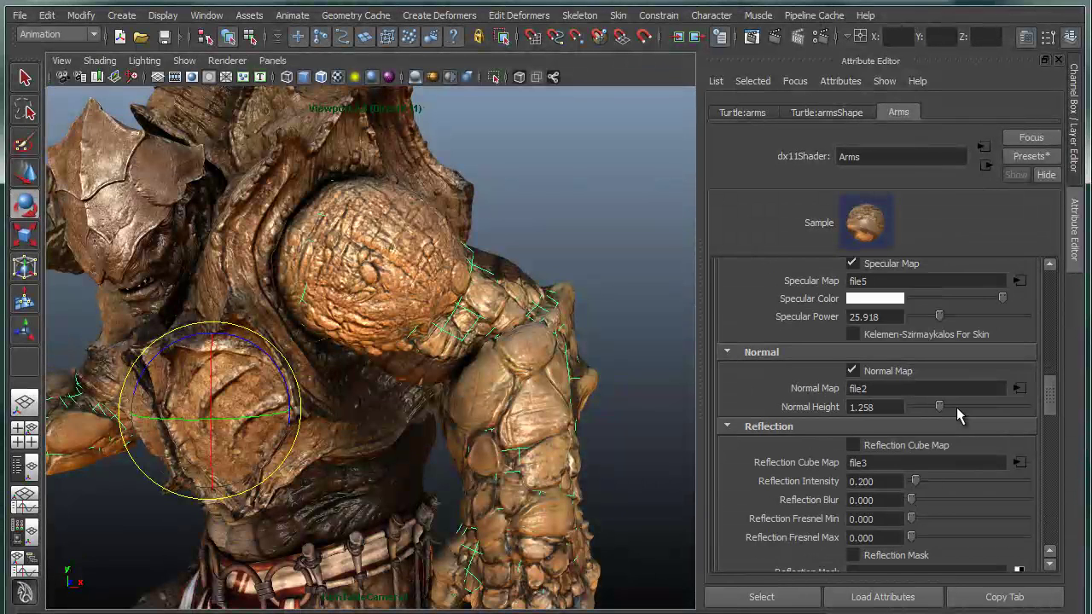
scroll(956, 406, down, 3)
scroll(956, 405, down, 2)
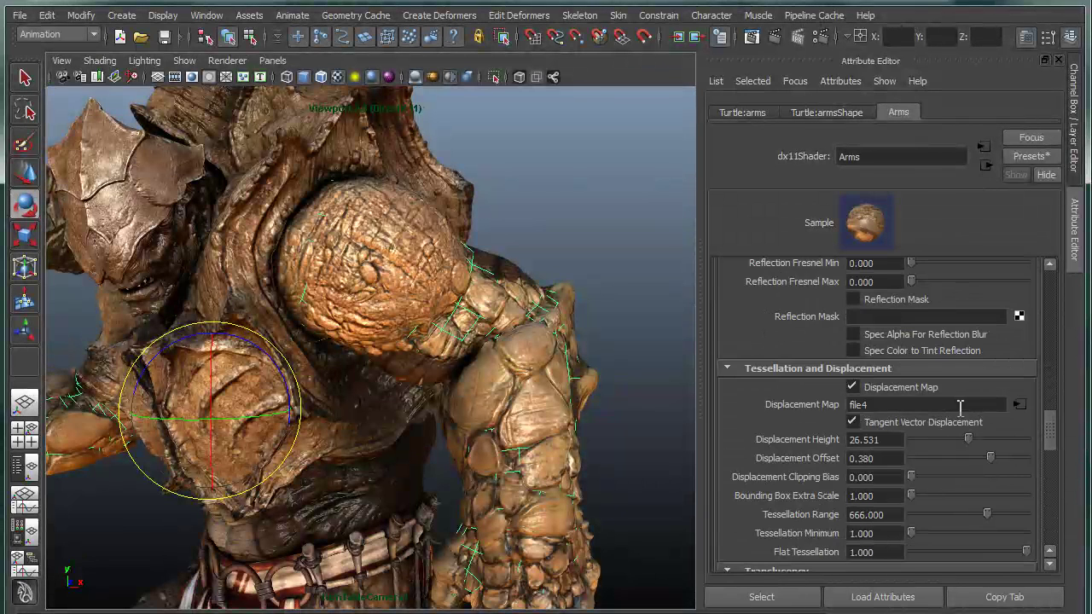
click(854, 387)
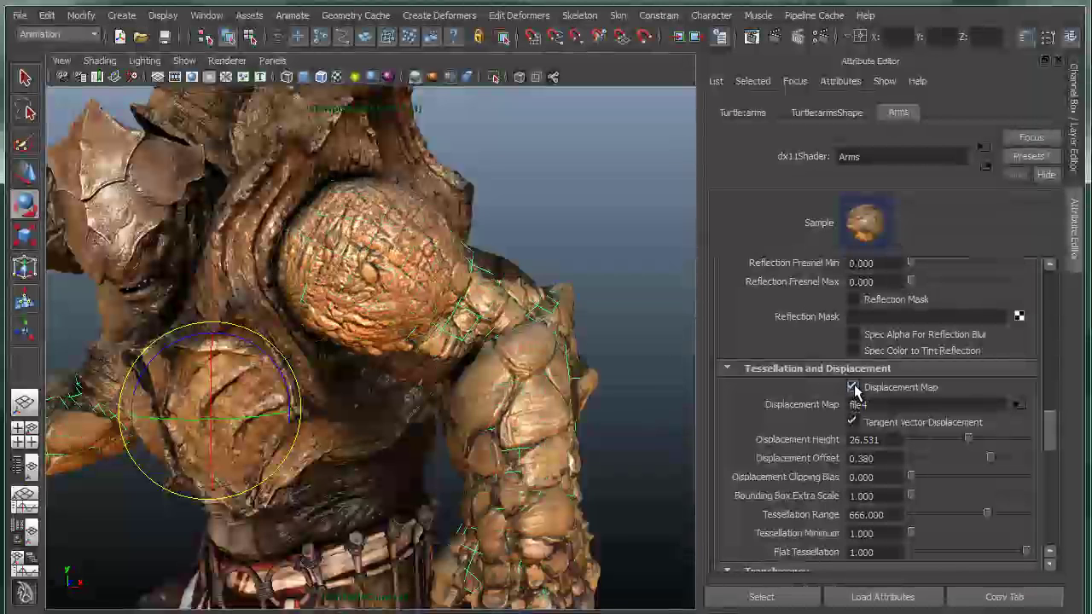
Toggle the arm's Displacement Map off and back on, then deselect the arm
click(852, 387)
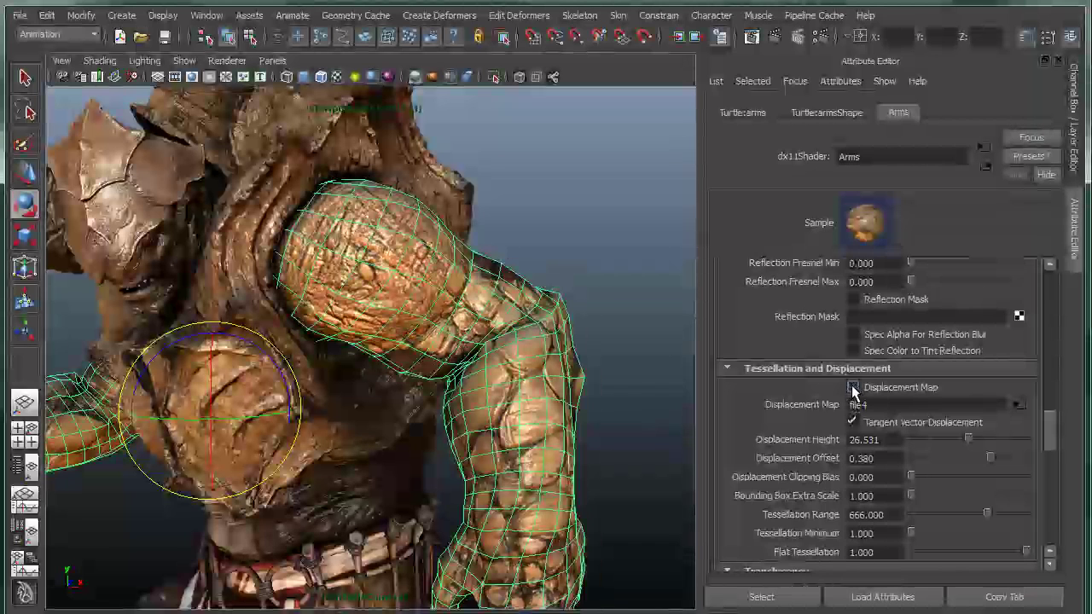
click(853, 387)
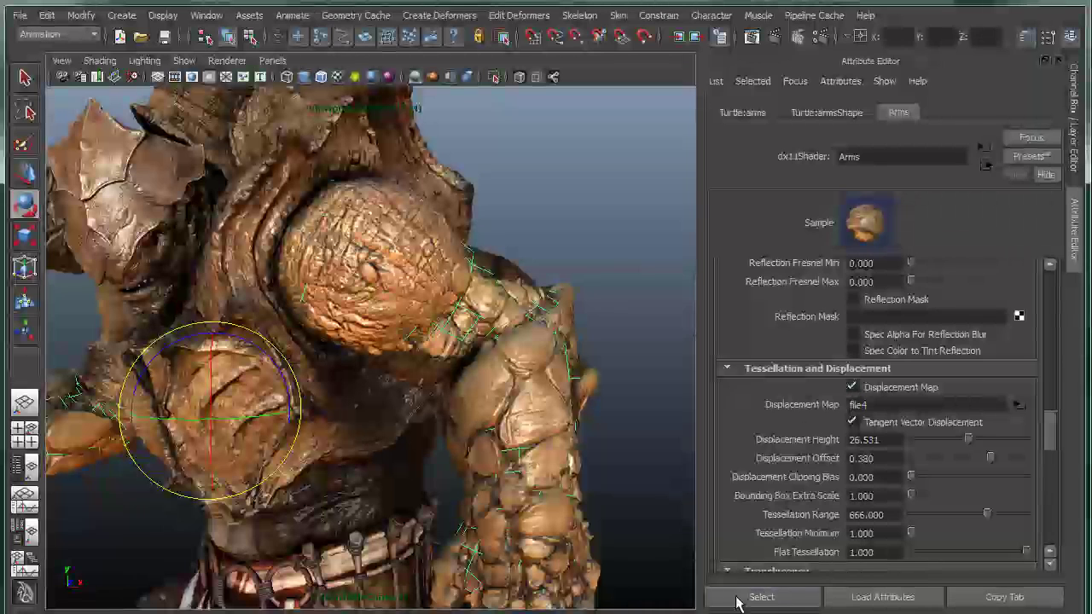
click(590, 404)
Lower Displacement Height to 23.976 and set Tessellation Range to 695.600
scroll(591, 404, up, 3)
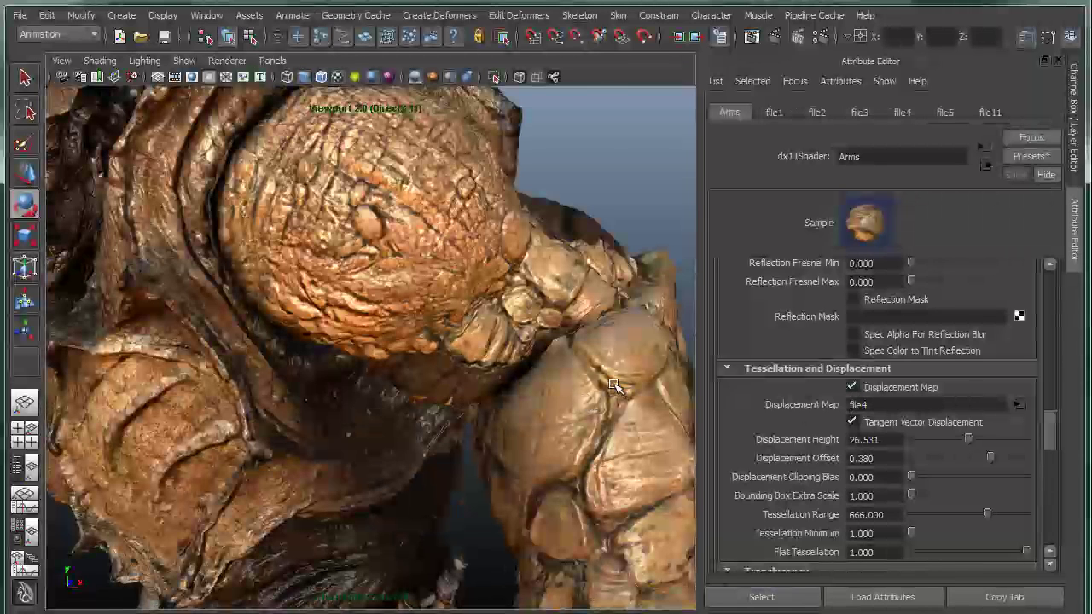
alt+middle_drag(585, 398, 523, 413)
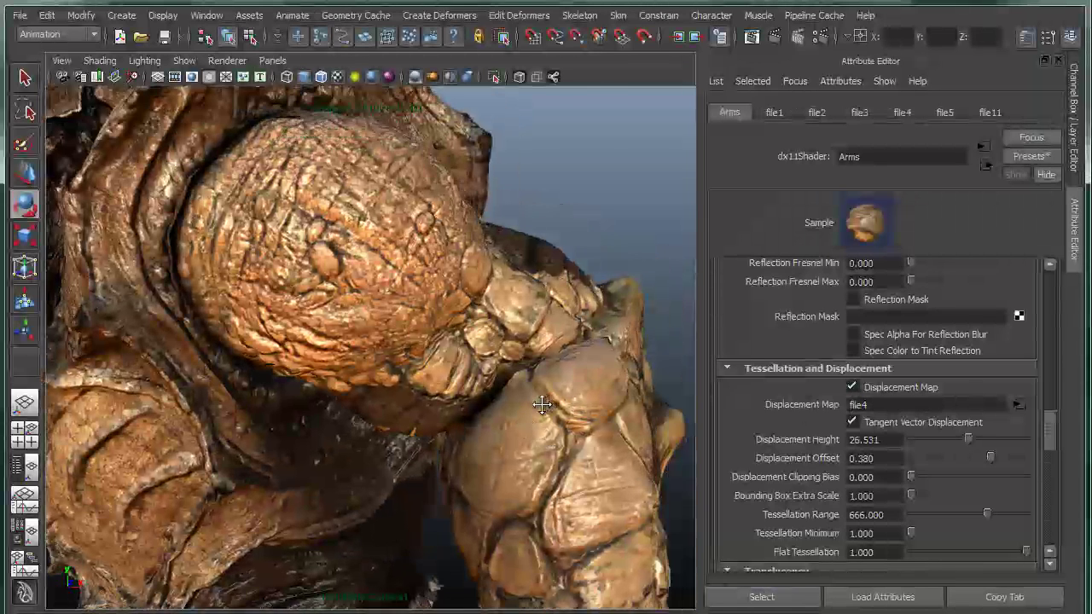
scroll(543, 404, up, 1)
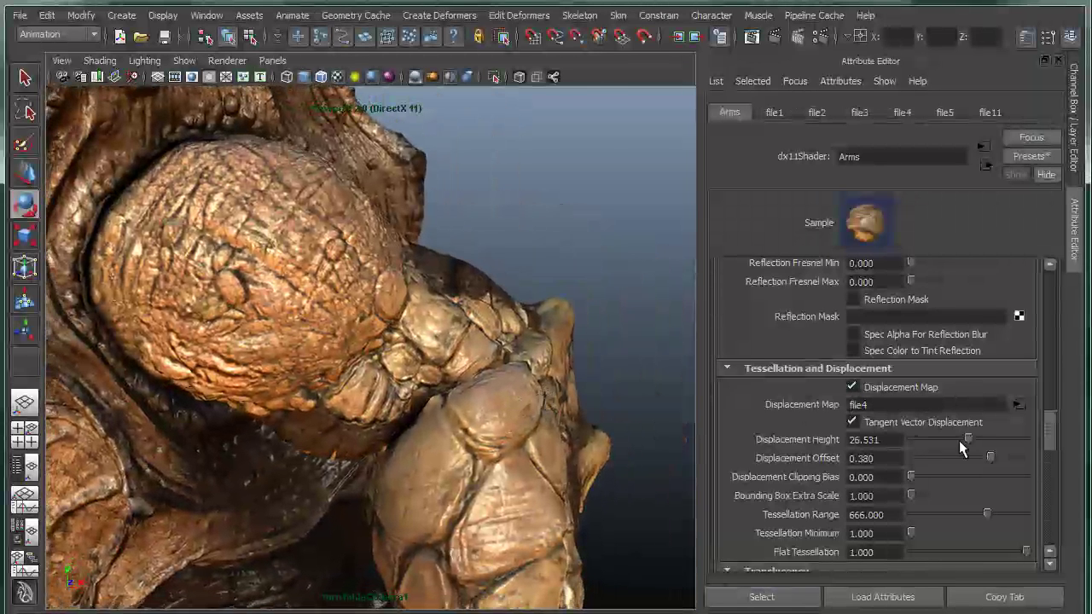
mouse_move(972, 438)
mouse_down()
mouse_move(884, 440)
mouse_move(1088, 435)
mouse_move(866, 420)
mouse_move(955, 425)
mouse_move(961, 437)
mouse_up()
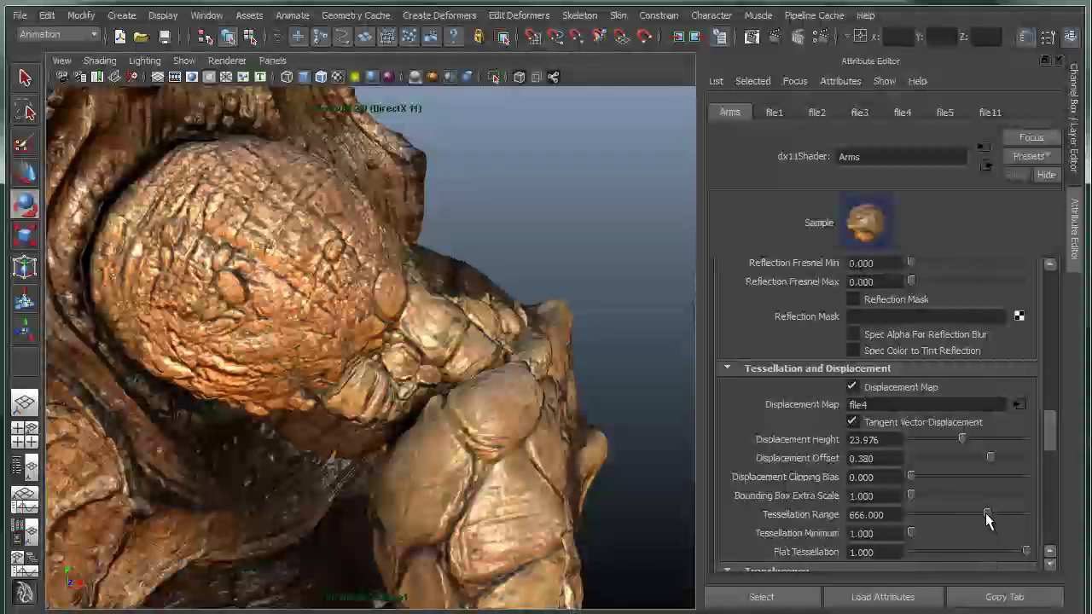
mouse_move(978, 513)
mouse_down()
mouse_move(887, 505)
mouse_move(988, 511)
mouse_up()
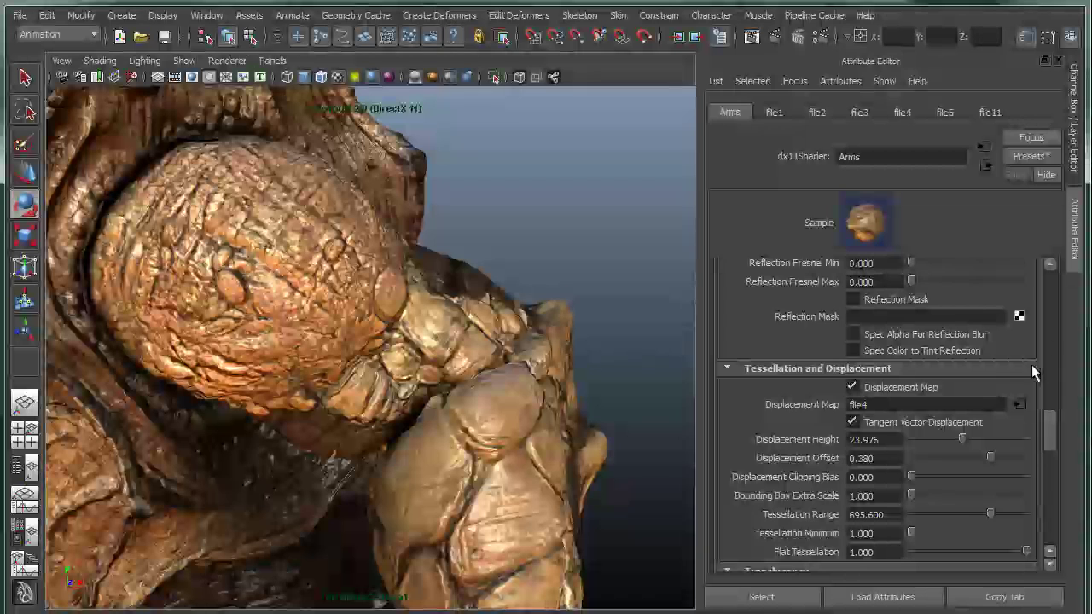
Cycle the Arms shader Technique through TessellationOFF and TessellationON, ending on WireFrame
drag(1049, 435, 1060, 291)
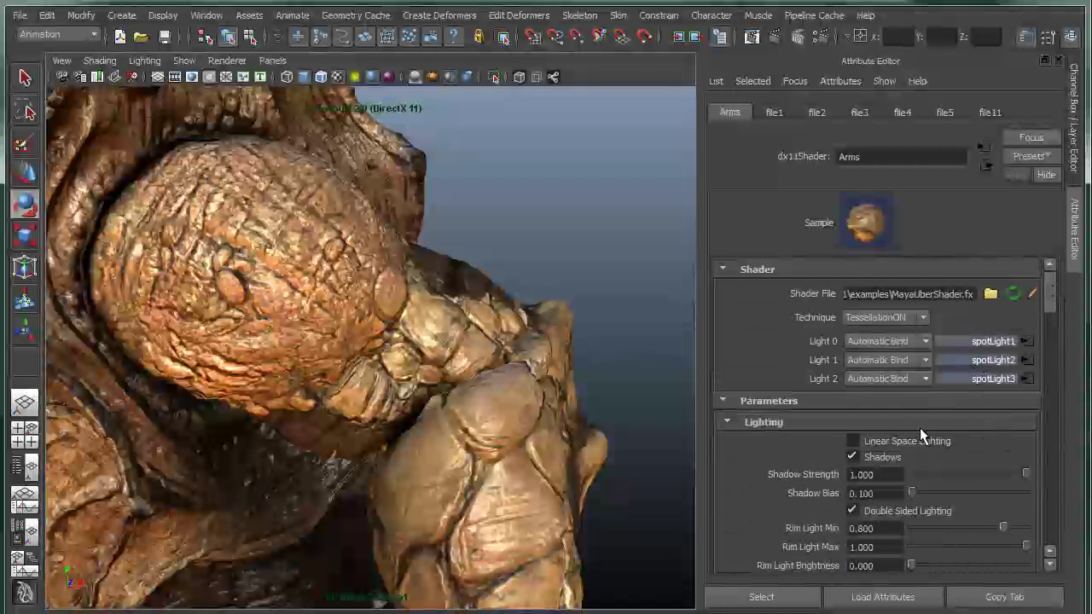
scroll(921, 428, down, 1)
scroll(922, 431, up, 1)
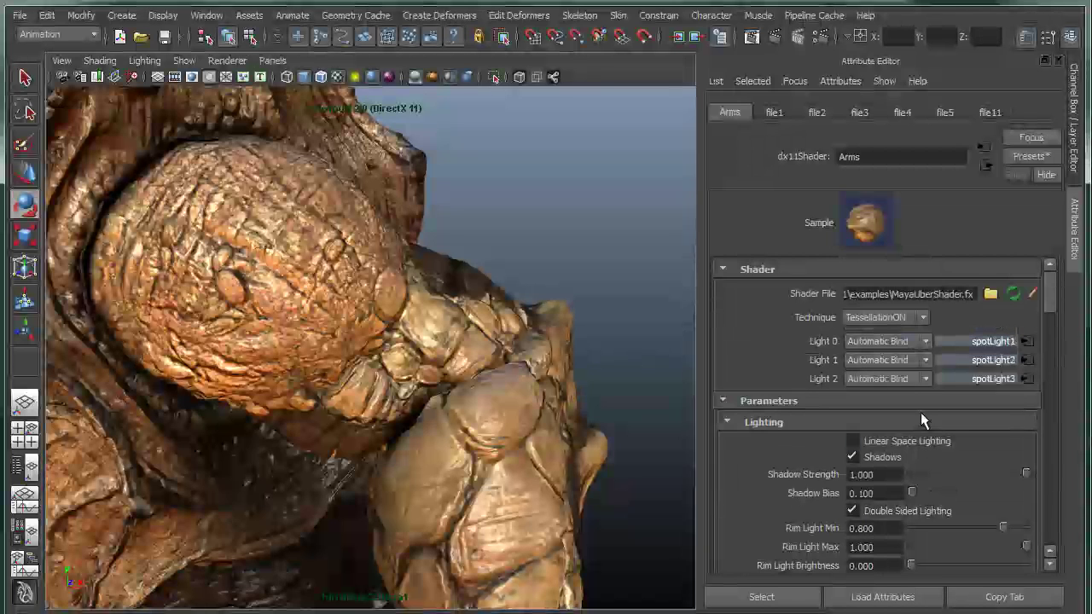
click(879, 318)
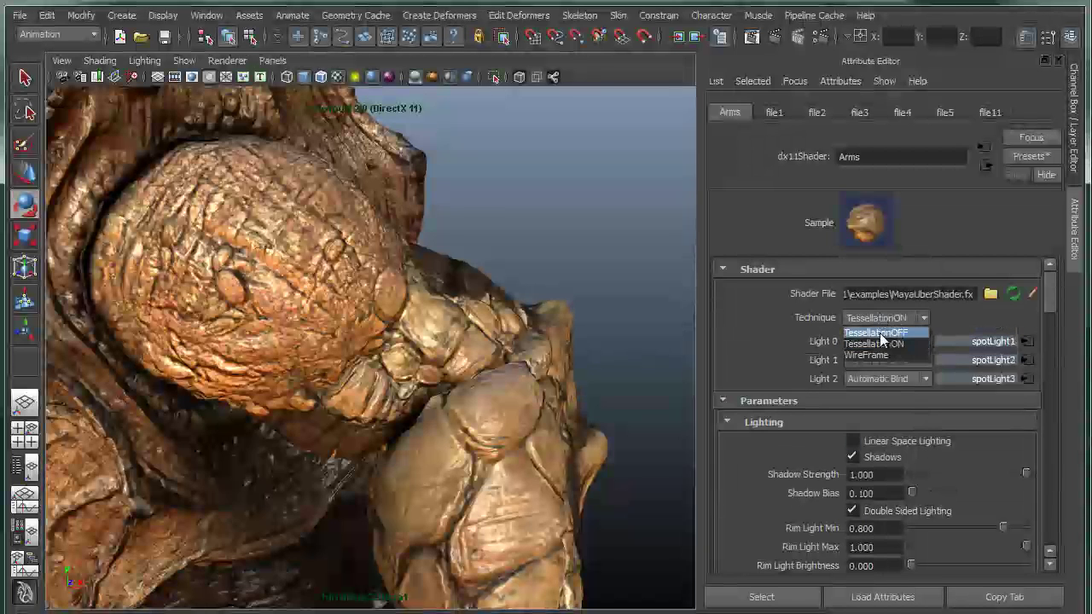
click(879, 332)
click(879, 320)
click(888, 342)
click(879, 321)
click(886, 354)
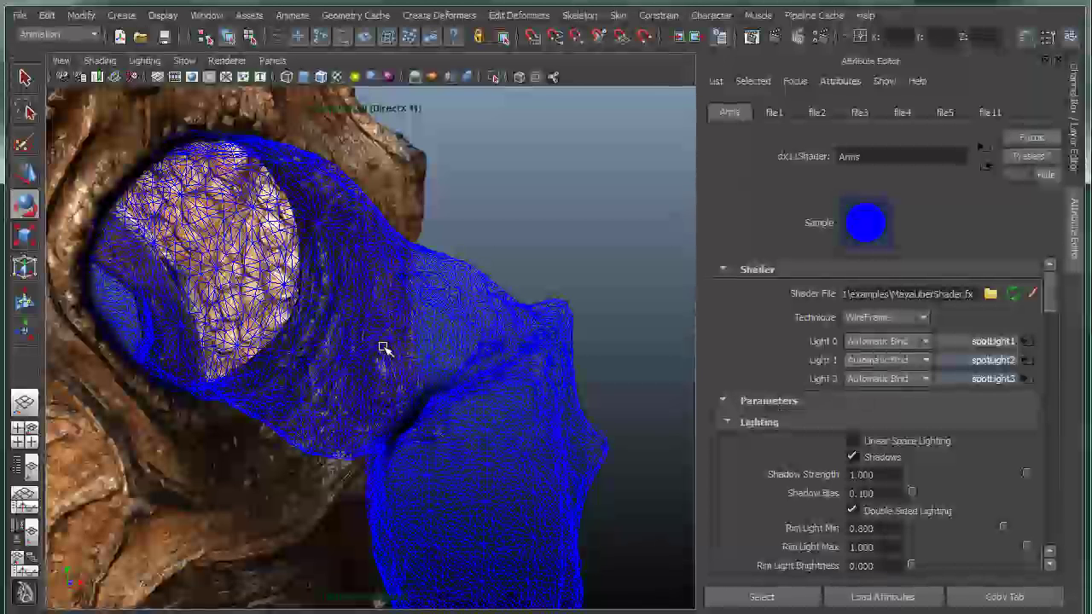
Set the Tessellation Range to 799.200 to inspect the denser wireframe
alt+drag(383, 349, 407, 355)
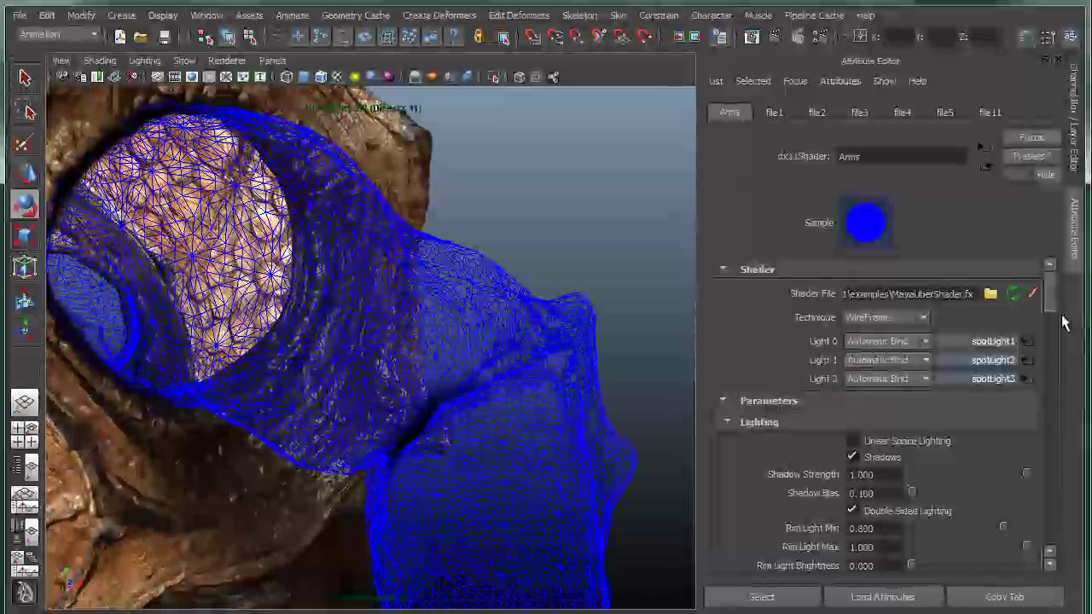
drag(1050, 292, 1058, 442)
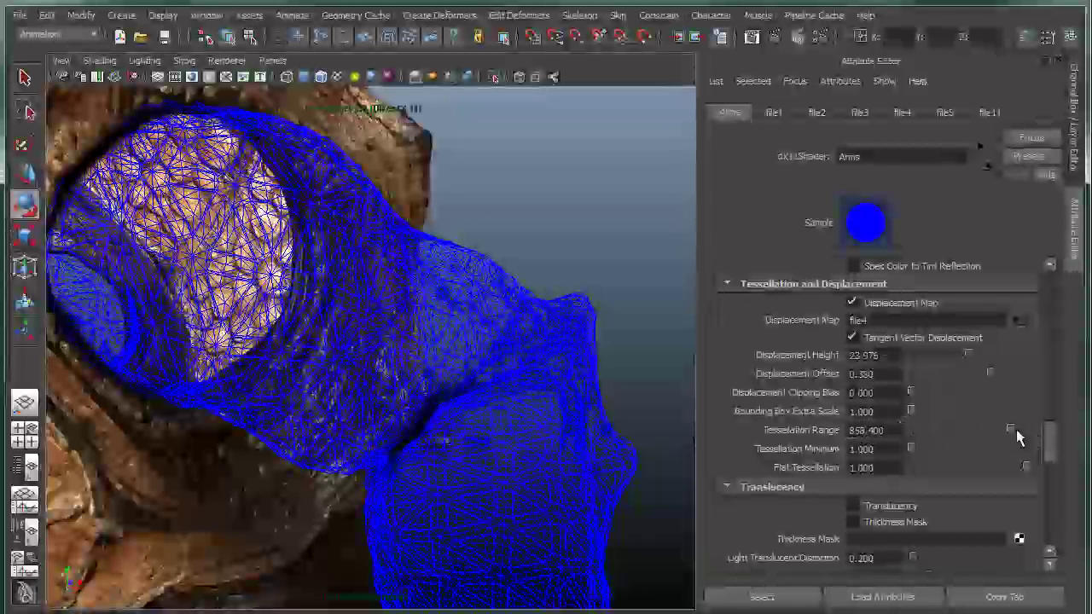
click(1022, 429)
mouse_move(1003, 432)
mouse_down()
mouse_move(932, 429)
mouse_move(1002, 430)
mouse_up()
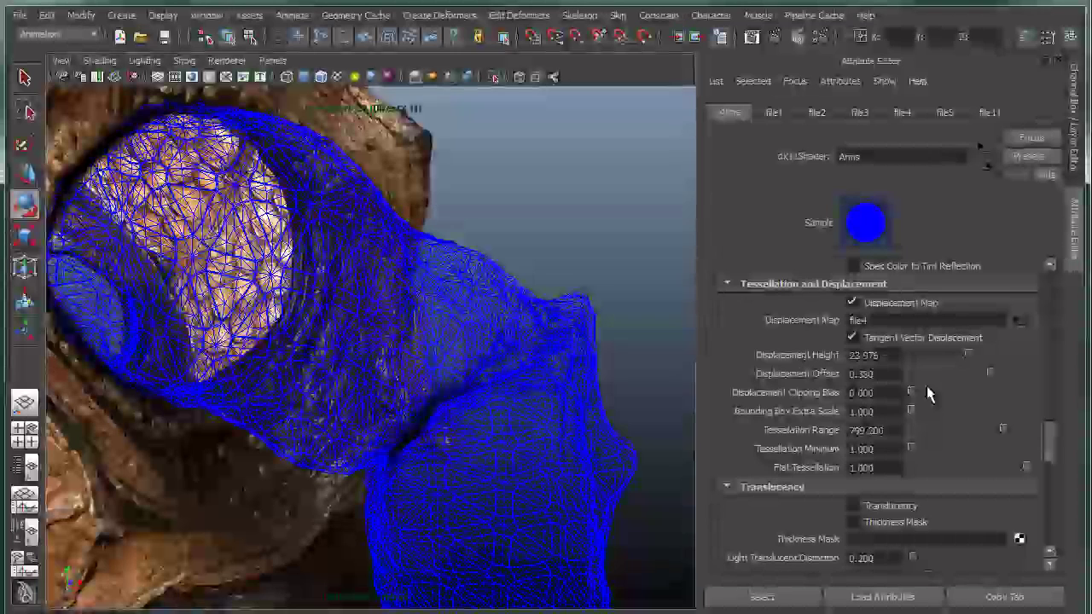
scroll(922, 391, up, 15)
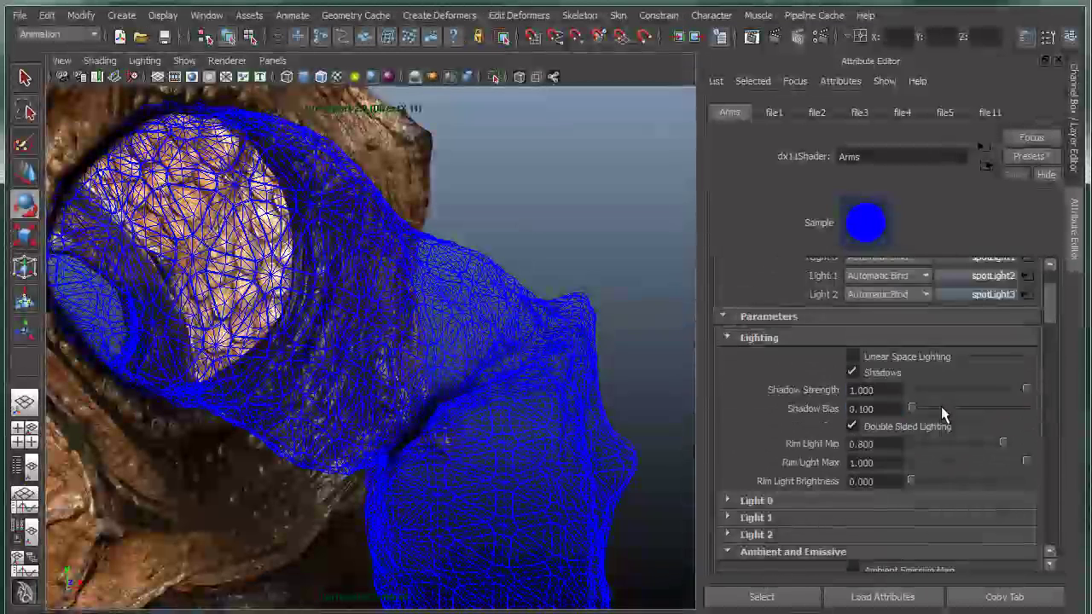
Set the Arms shader Technique back to TessellationON and orbit to the chest and head armour
click(902, 282)
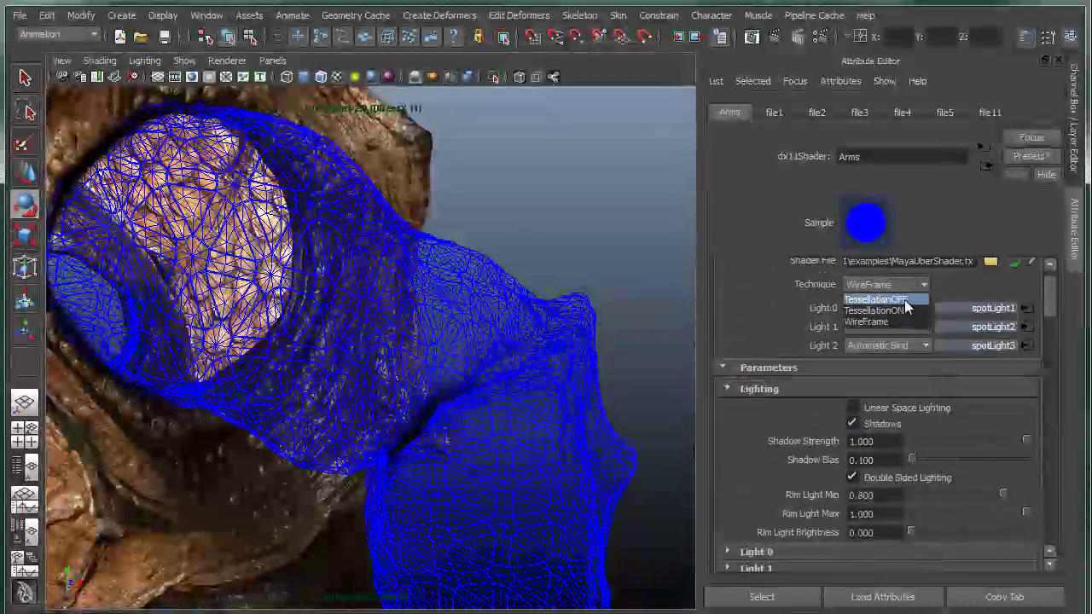
click(906, 312)
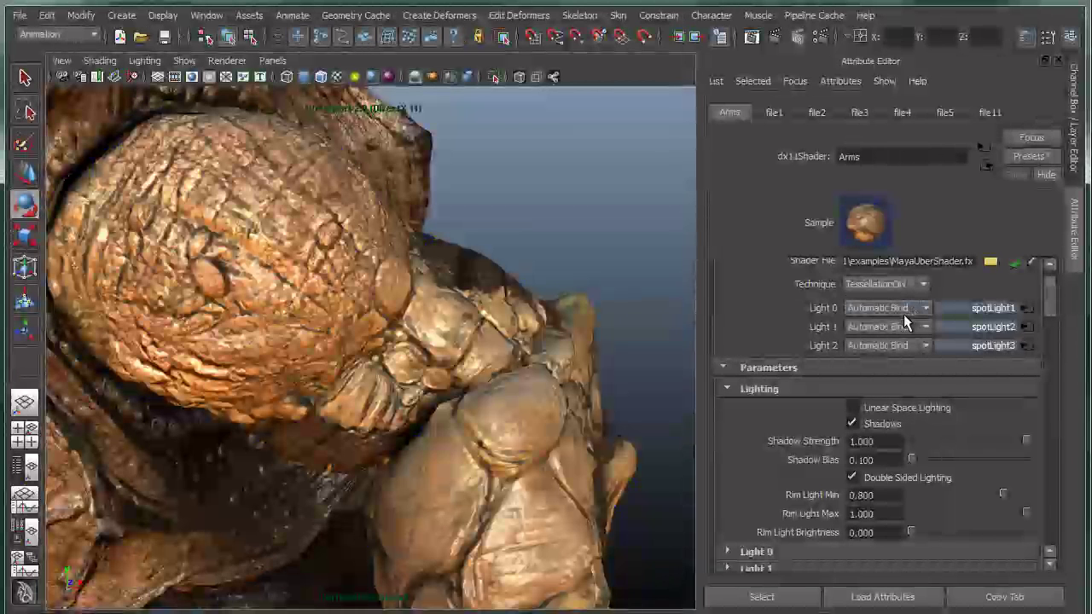
alt+drag(480, 409, 437, 400)
alt+right_drag(437, 400, 537, 402)
alt+drag(536, 403, 512, 344)
alt+middle_drag(335, 346, 493, 396)
mouse_move(493, 395)
alt+mouse_down()
mouse_move(383, 390)
mouse_move(451, 396)
mouse_move(481, 384)
alt+mouse_up()
Select the Turtle:head_low mesh and show its Head dx11Shader settings
click(494, 375)
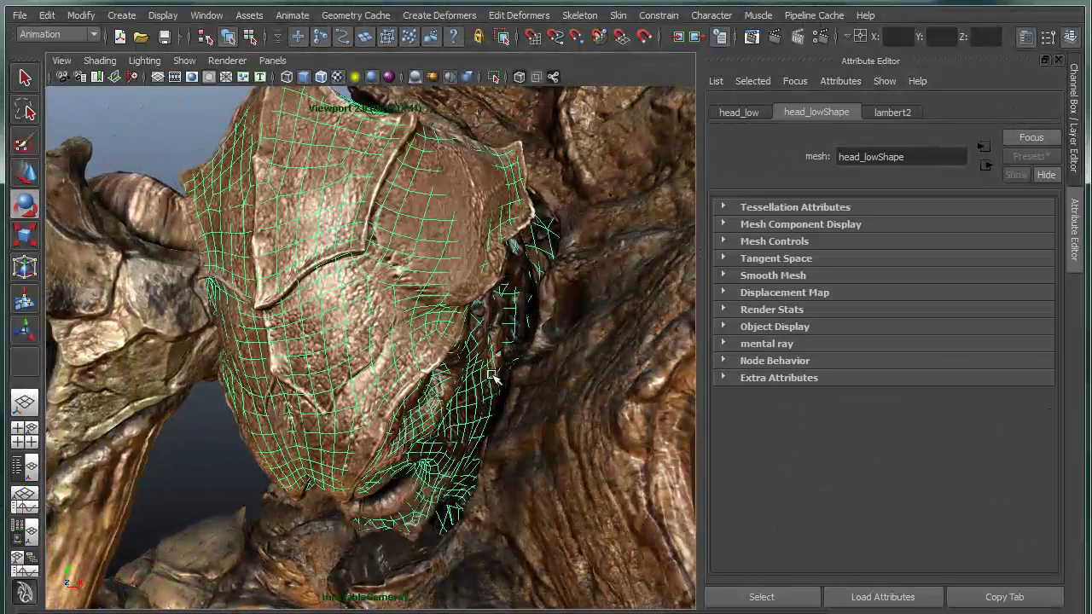
click(905, 116)
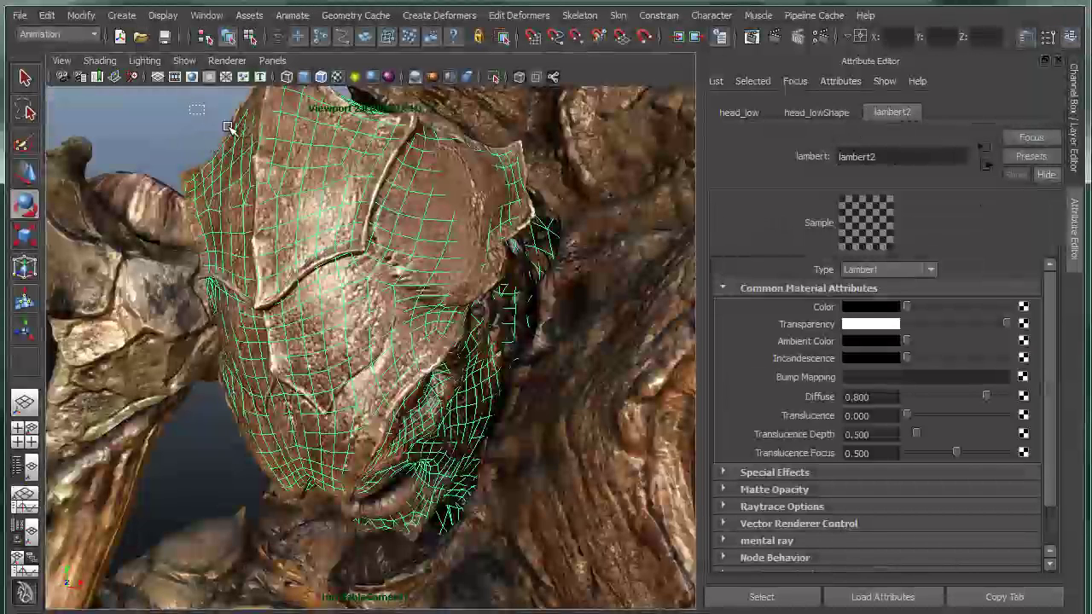
click(267, 141)
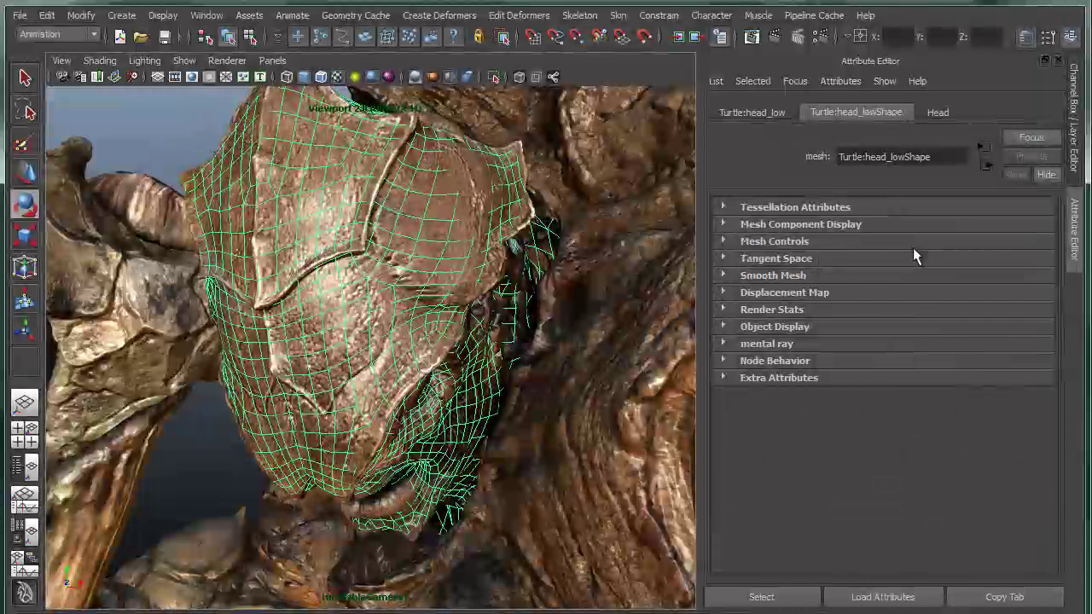
click(940, 113)
Select the Head shader node and compare Tangent Vector Displacement off and on, leaving it enabled
click(761, 596)
scroll(931, 398, down, 15)
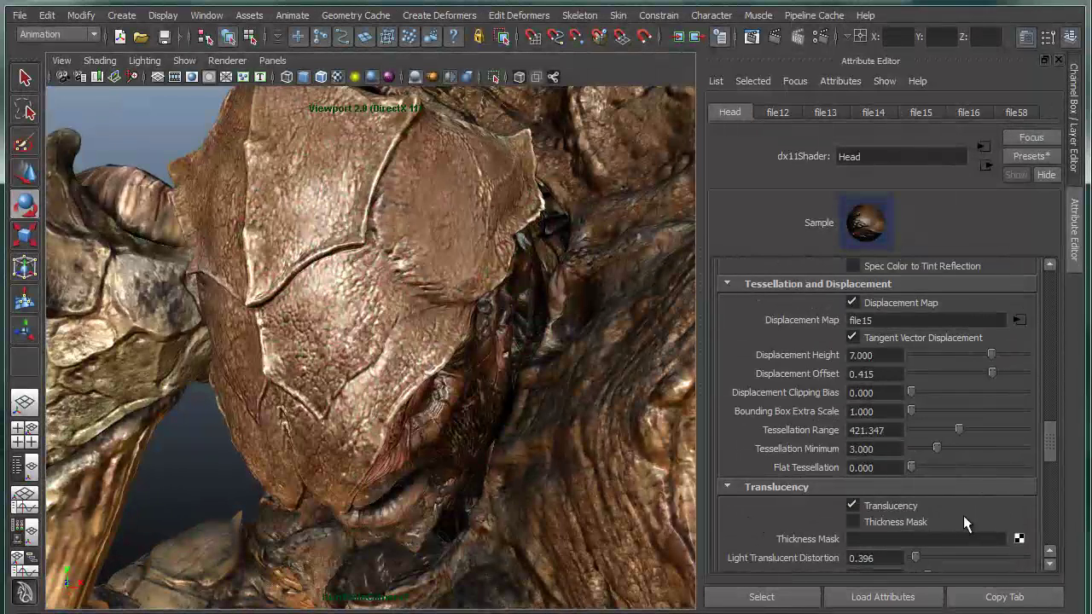
scroll(953, 505, down, 5)
scroll(936, 462, down, 3)
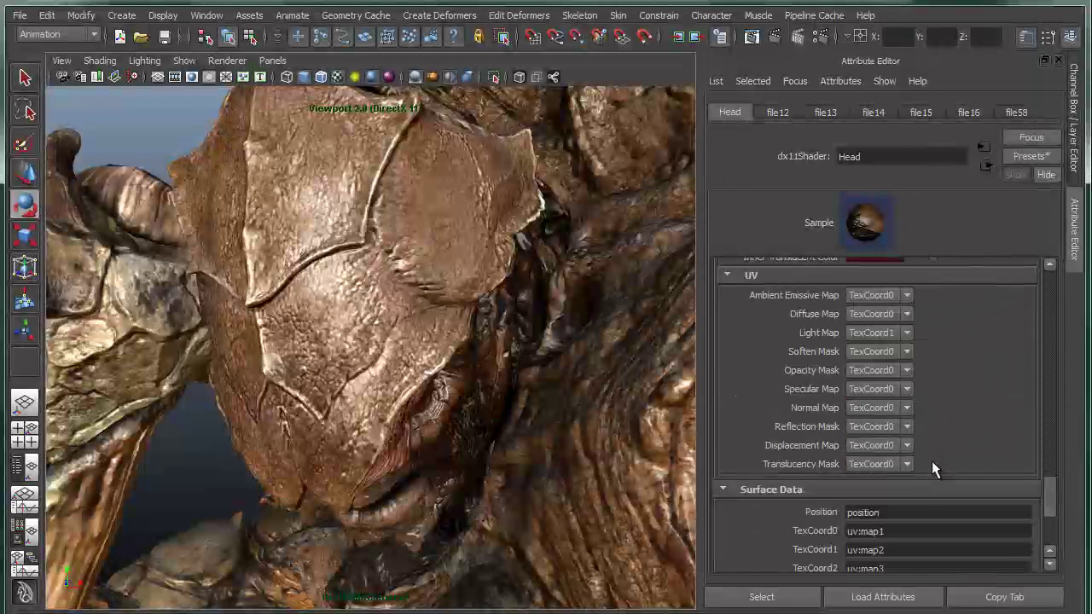
scroll(932, 456, up, 6)
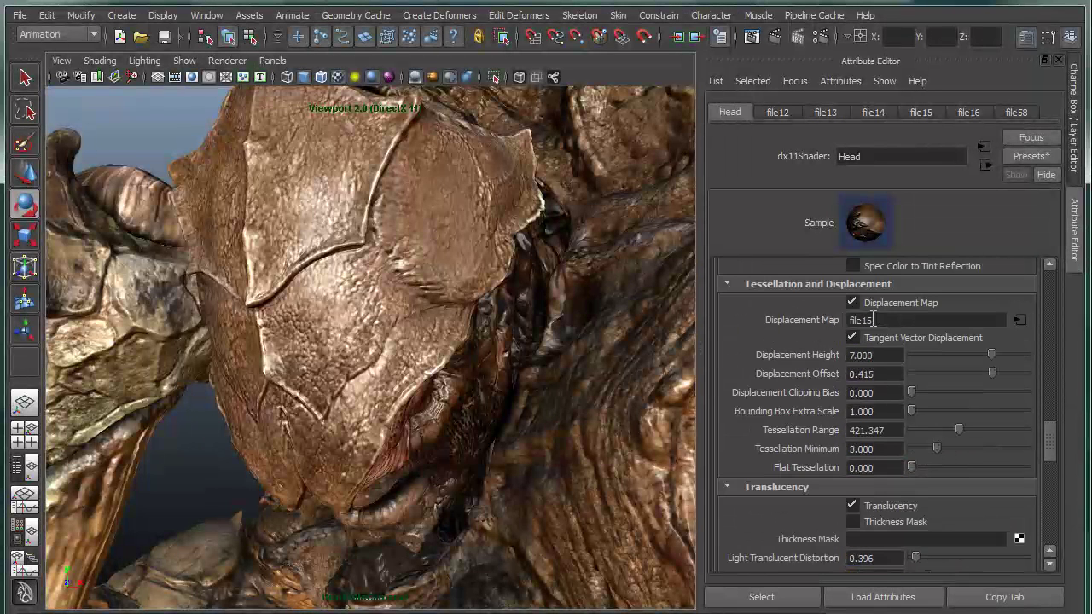
click(855, 336)
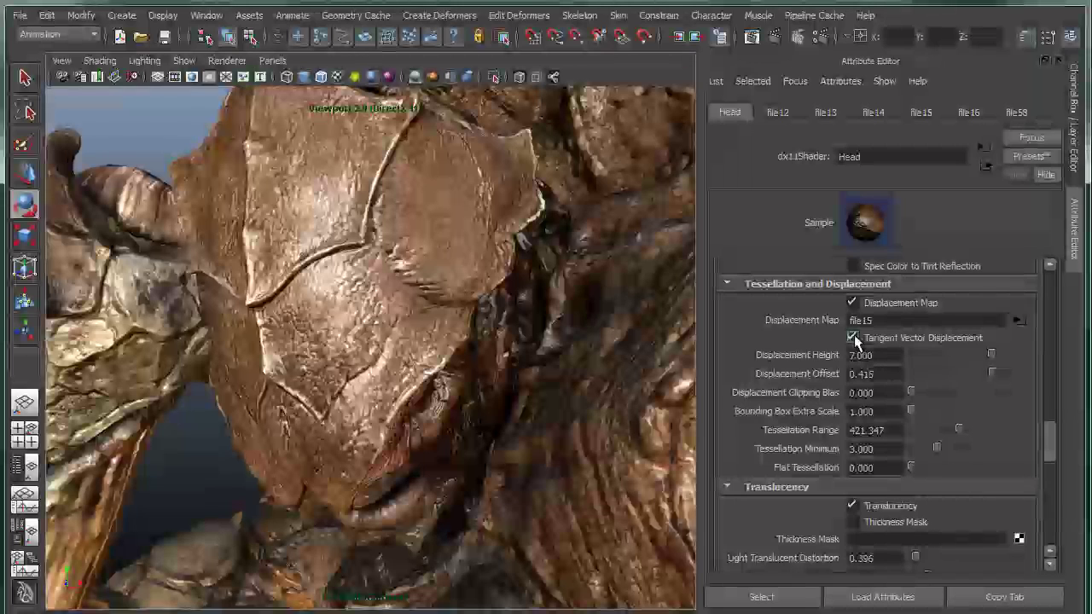
click(854, 337)
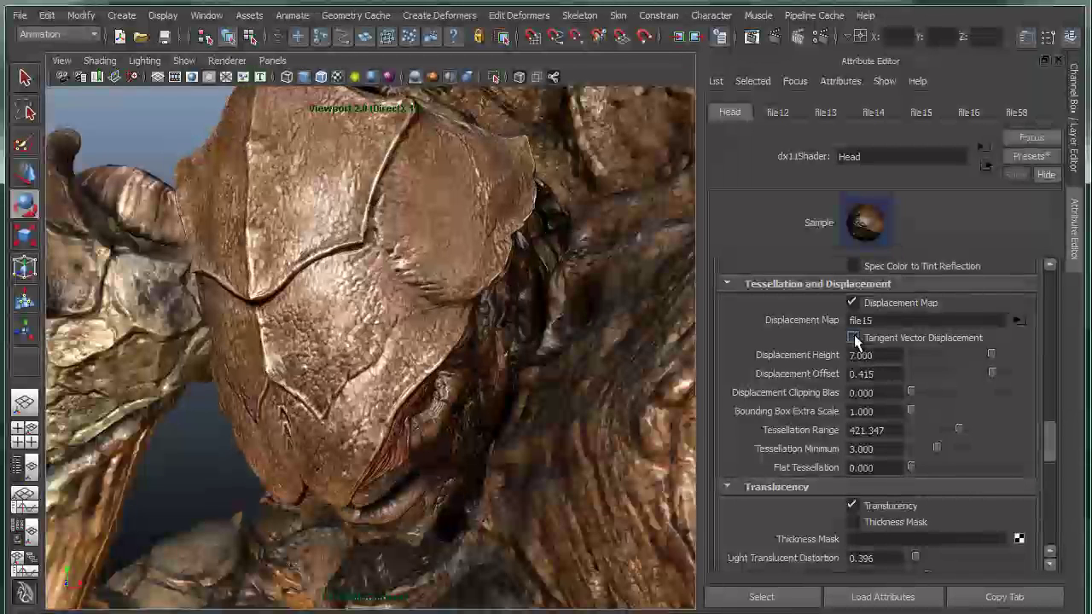
click(854, 337)
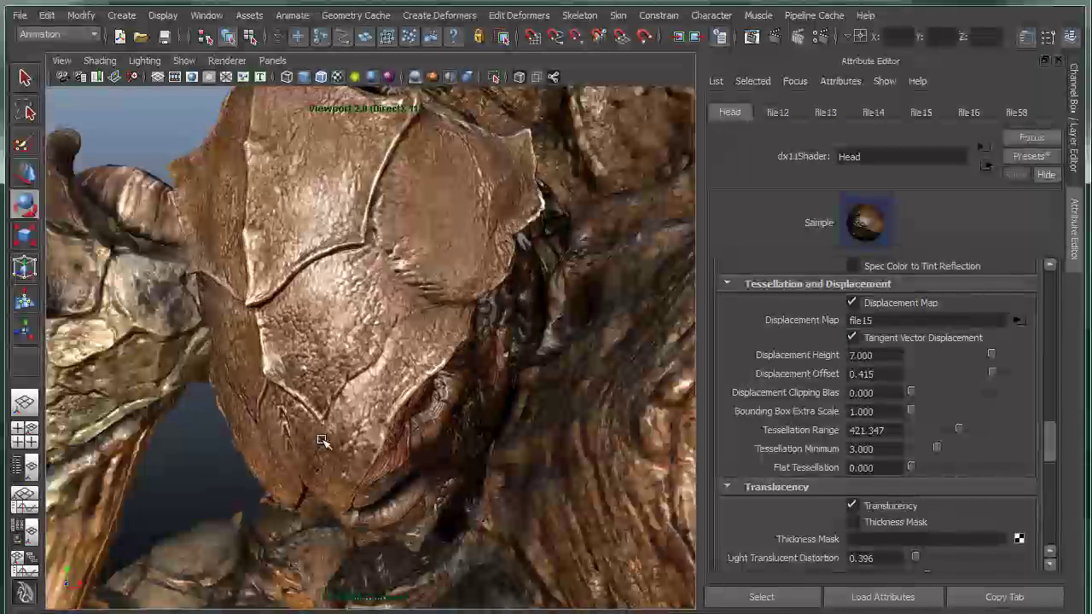
Set the Head shader's Displacement Height to about 7.185 while checking the helmet plate up close
alt+right_drag(358, 426, 378, 417)
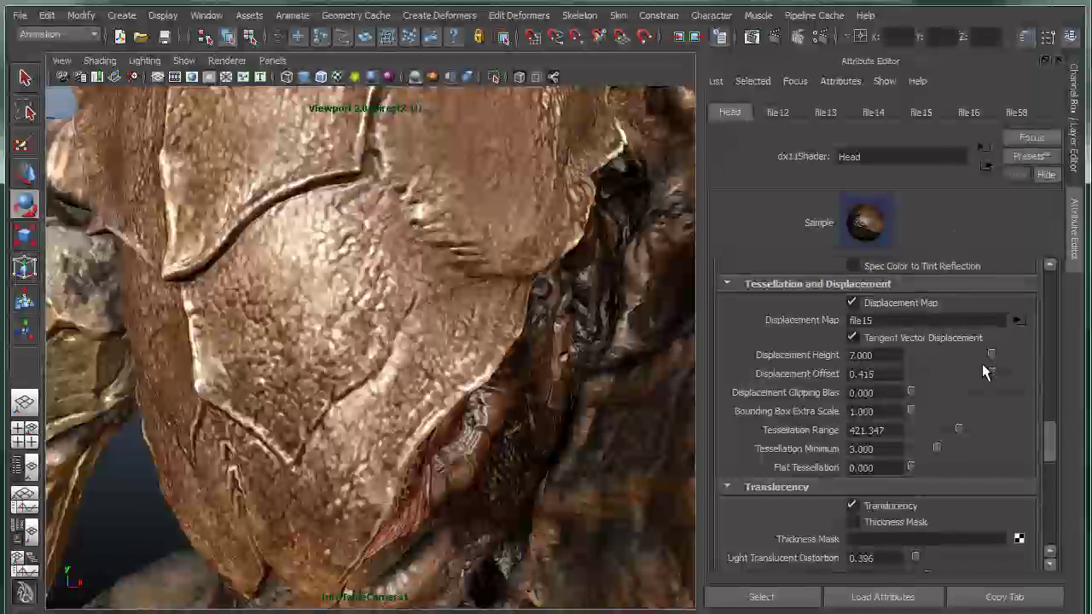
mouse_move(991, 355)
mouse_down()
mouse_move(1027, 362)
mouse_move(952, 348)
mouse_move(972, 350)
mouse_up()
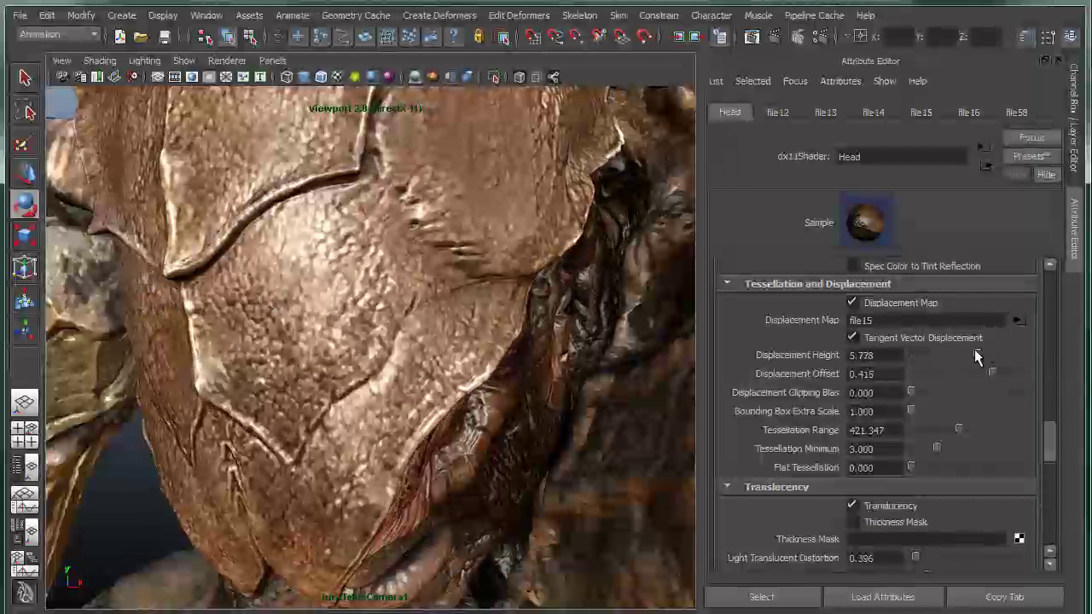
mouse_move(978, 352)
mouse_down()
mouse_move(1019, 352)
mouse_move(929, 349)
mouse_move(1028, 347)
mouse_move(989, 355)
mouse_up()
drag(902, 360, 998, 357)
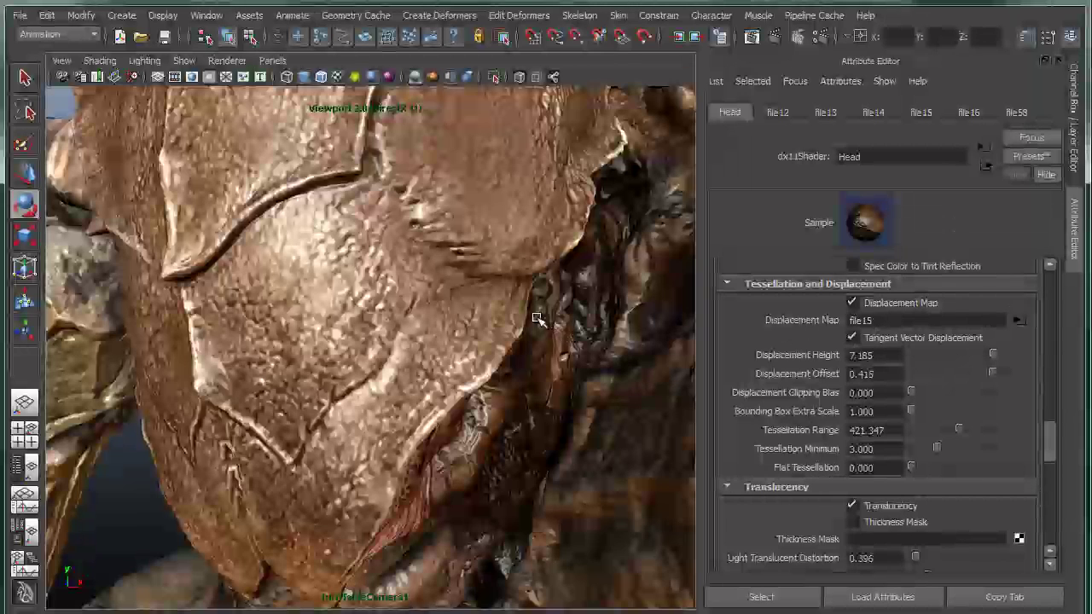
alt+drag(467, 358, 364, 400)
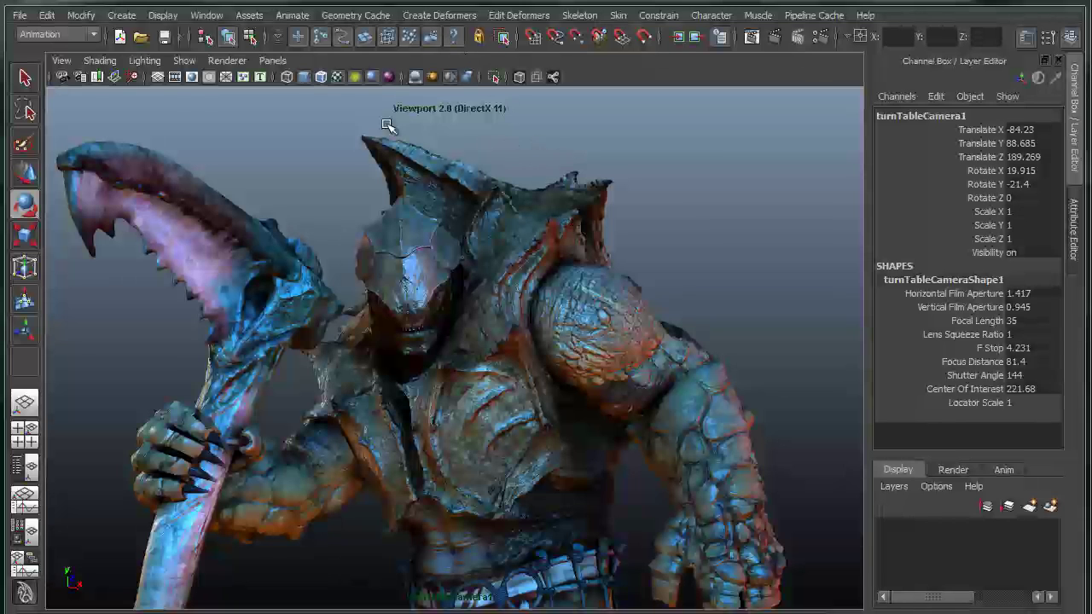
Enable Depth Of Field on turnTableCameraShape1 with the creature framed from the front
click(1073, 228)
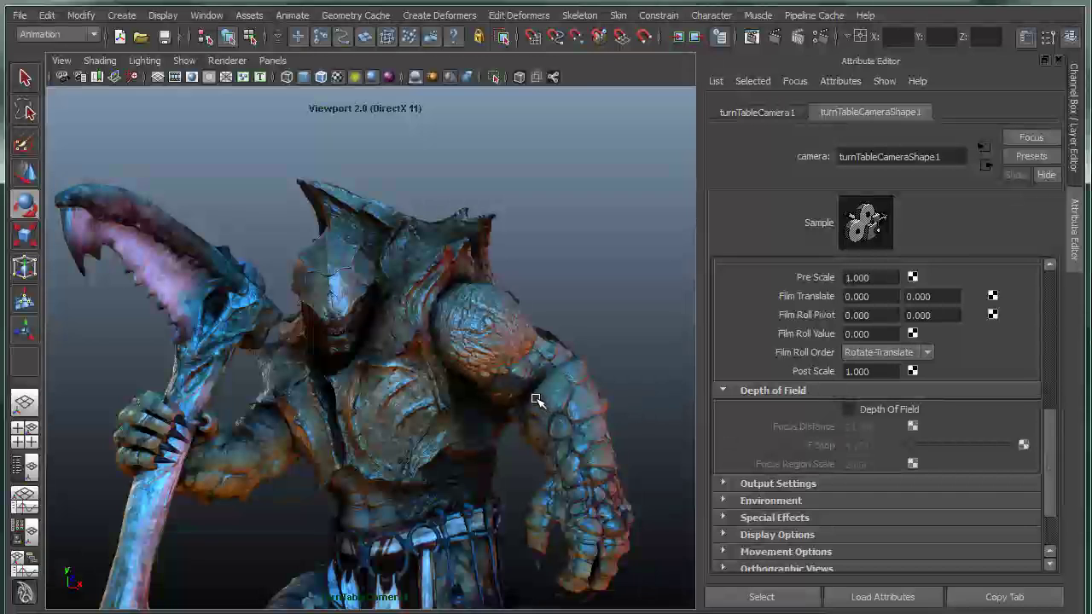
alt+drag(475, 381, 534, 389)
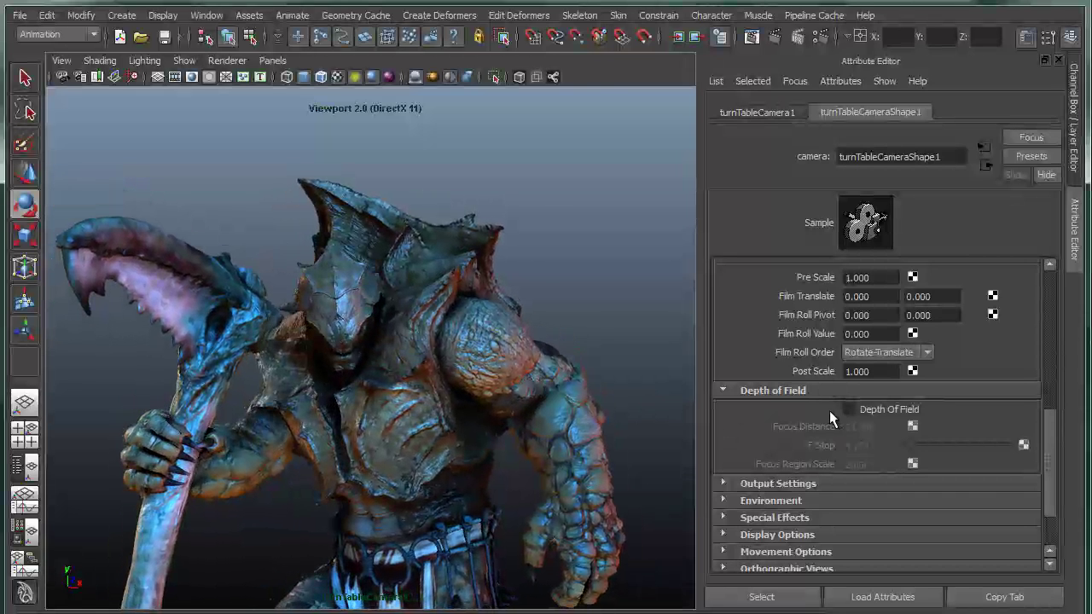
click(847, 409)
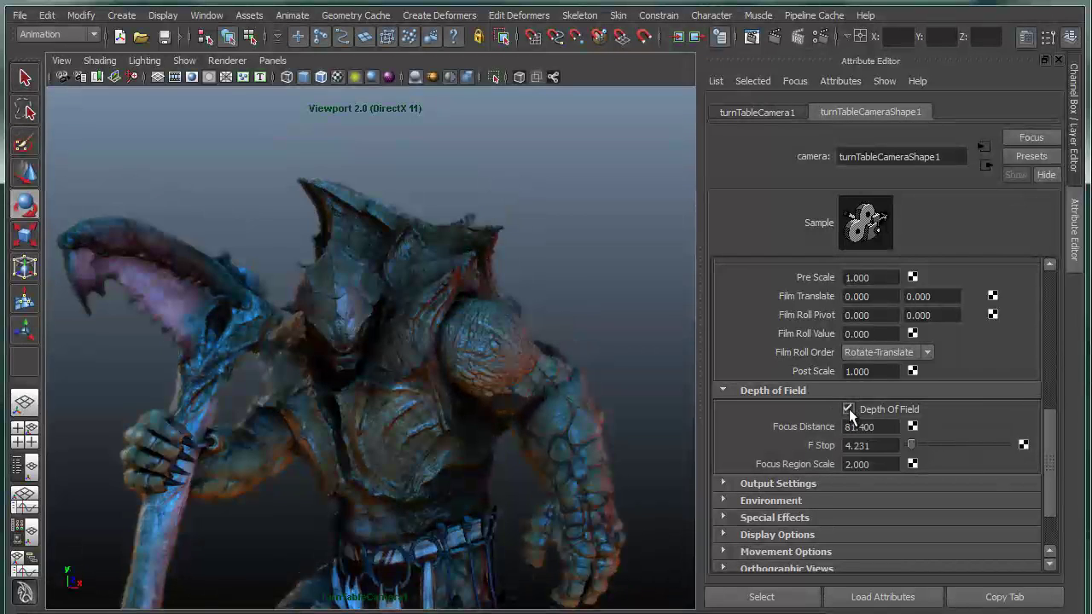
alt+right_drag(350, 407, 348, 383)
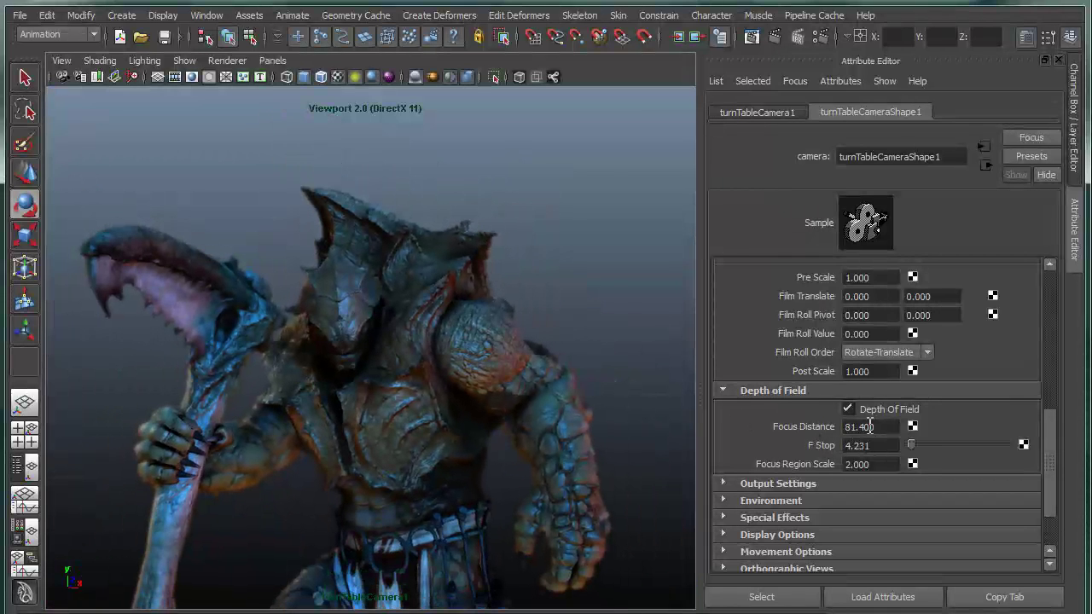
Set the camera's Focus Distance to 73.4 so the creature is in focus
ctrl+drag(870, 427, 241, 412)
ctrl+drag(330, 412, 549, 415)
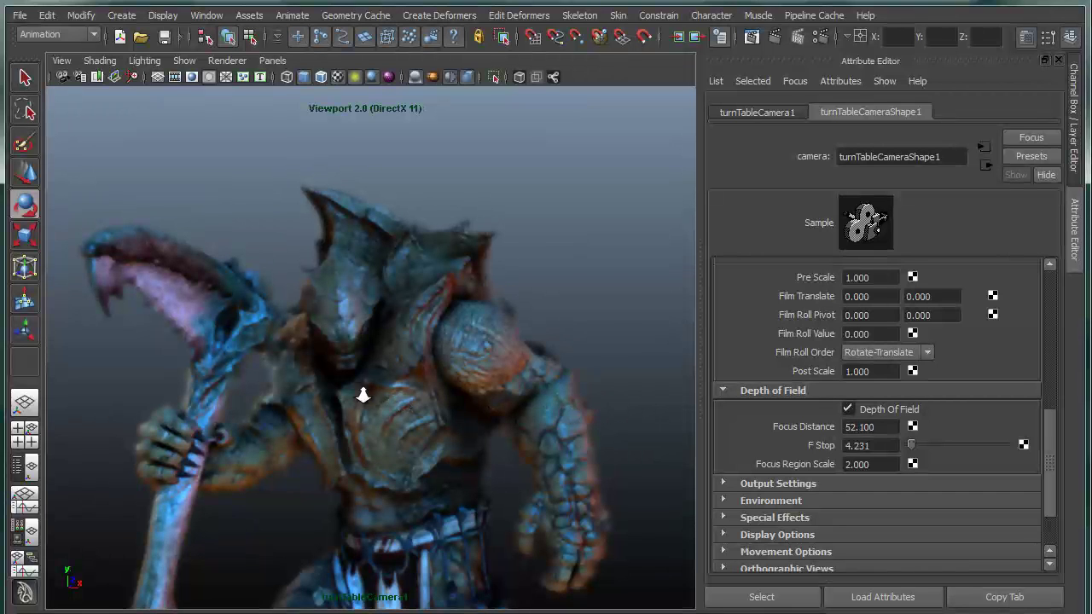
alt+right_drag(360, 395, 519, 390)
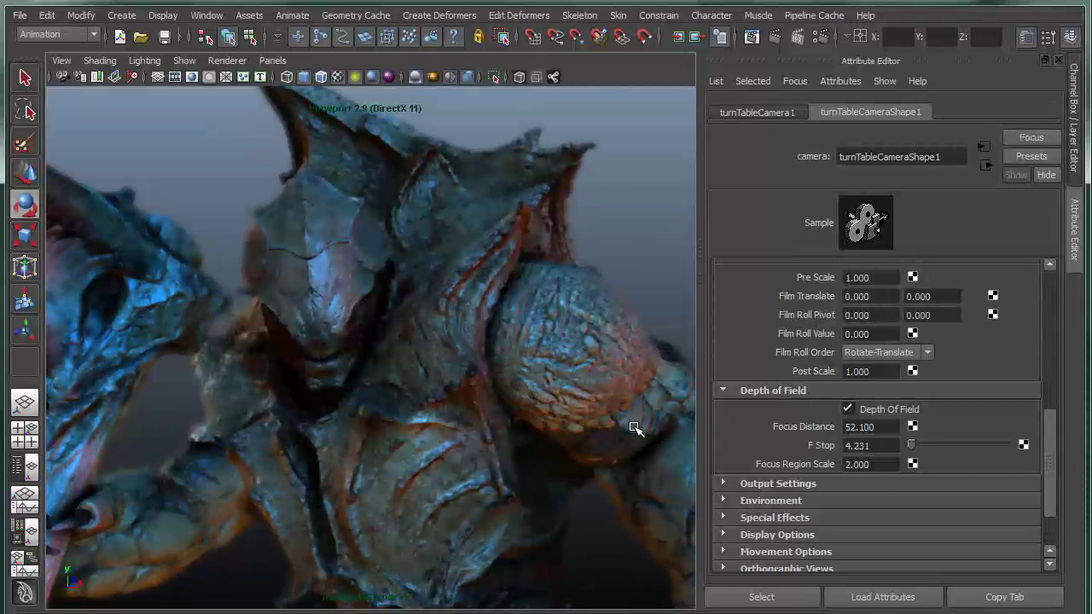
ctrl+drag(851, 431, 1023, 433)
scroll(385, 425, down, 5)
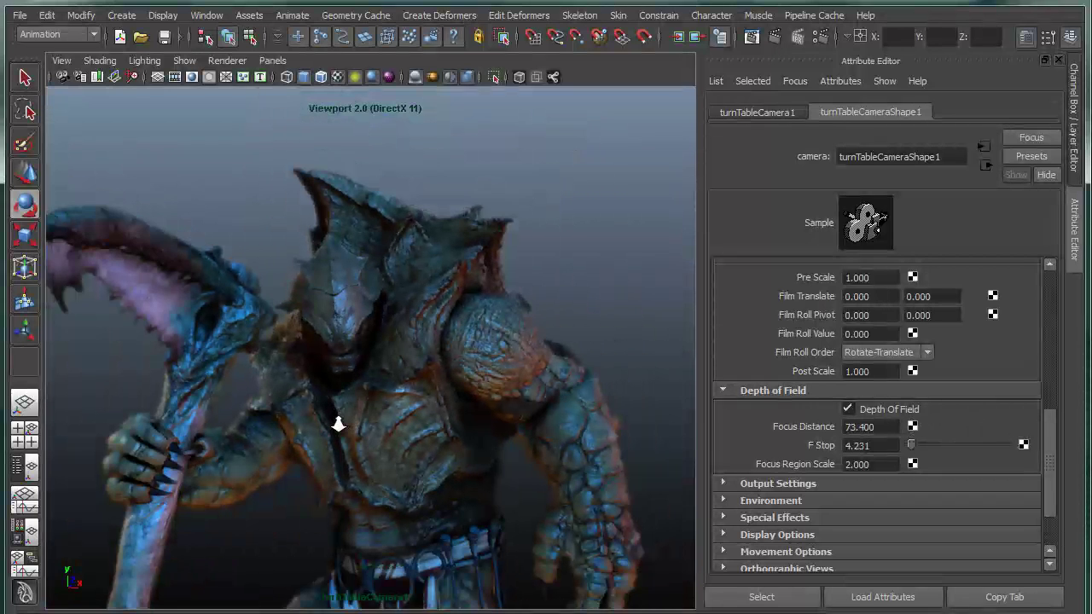
scroll(399, 427, up, 4)
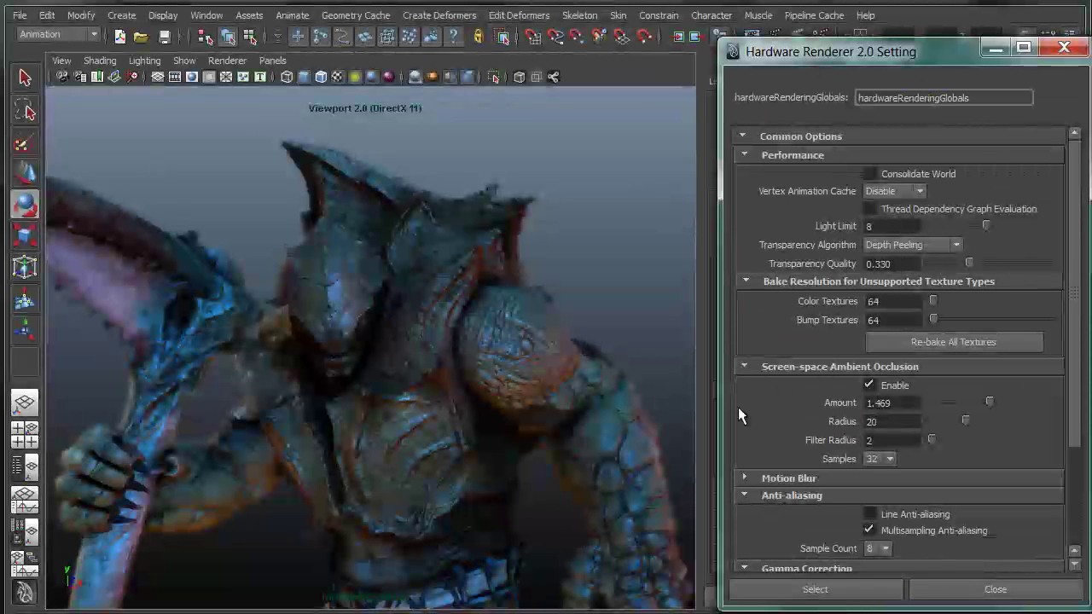
Enable SSAO and Gamma Correction in Hardware Renderer 2.0, with Gamma set to 1.465
click(866, 385)
drag(1079, 247, 1076, 377)
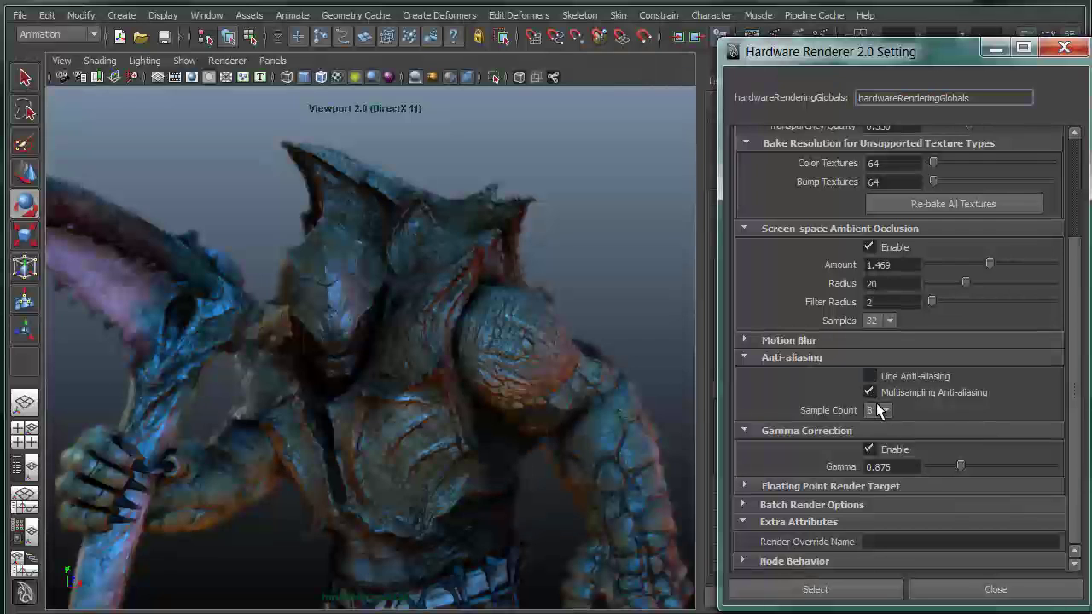
click(870, 449)
click(870, 448)
mouse_move(960, 465)
mouse_down()
mouse_move(1042, 466)
mouse_move(948, 469)
mouse_move(1002, 471)
mouse_move(993, 475)
mouse_up()
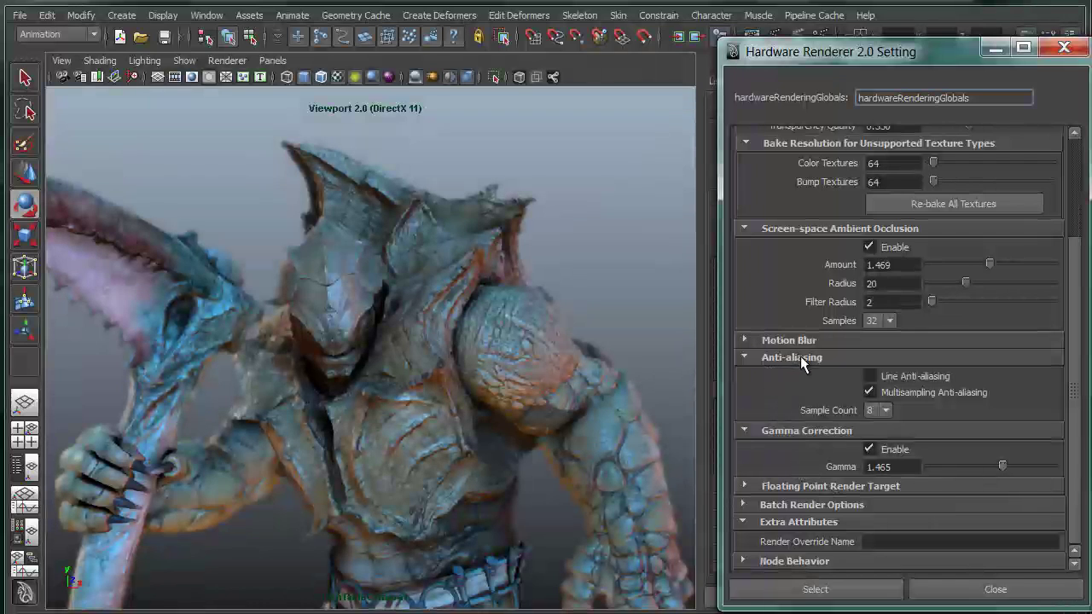
Compare multisampling off and on, leaving it enabled at 8 samples
click(870, 392)
click(869, 391)
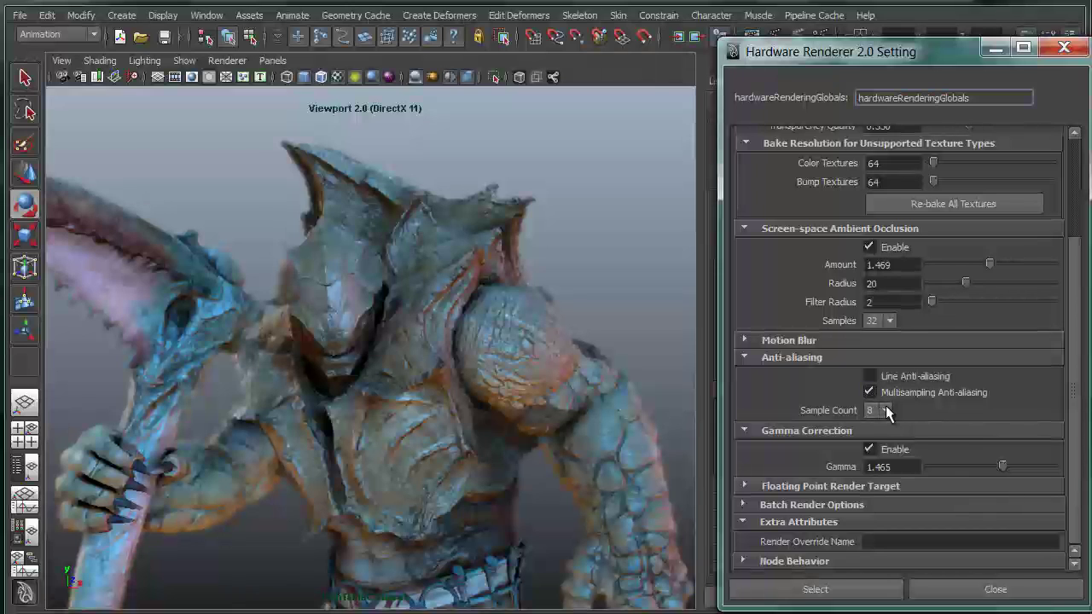
click(885, 410)
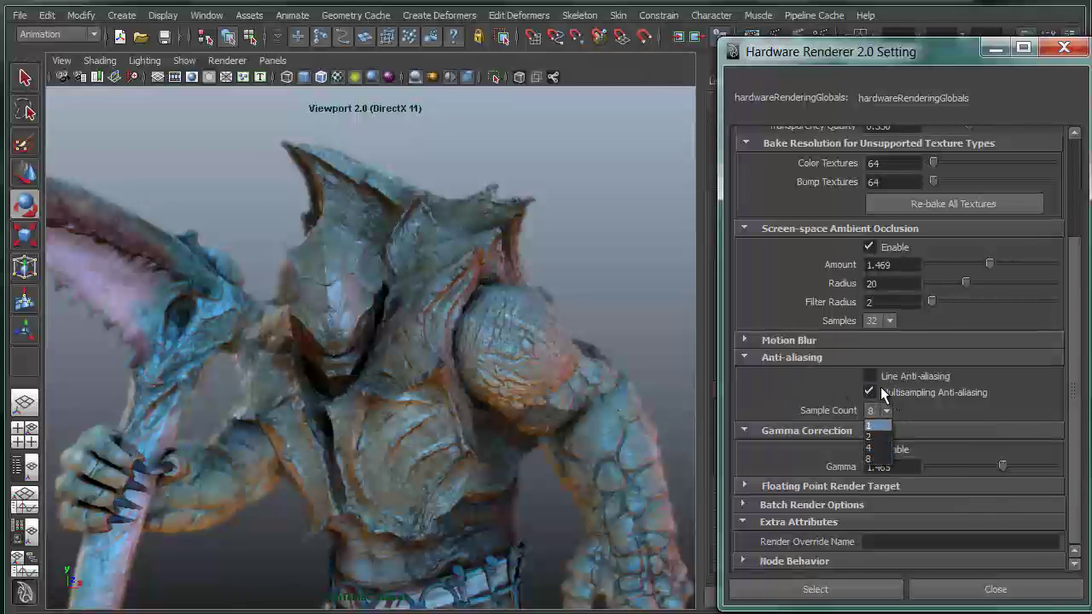
click(870, 392)
click(870, 392)
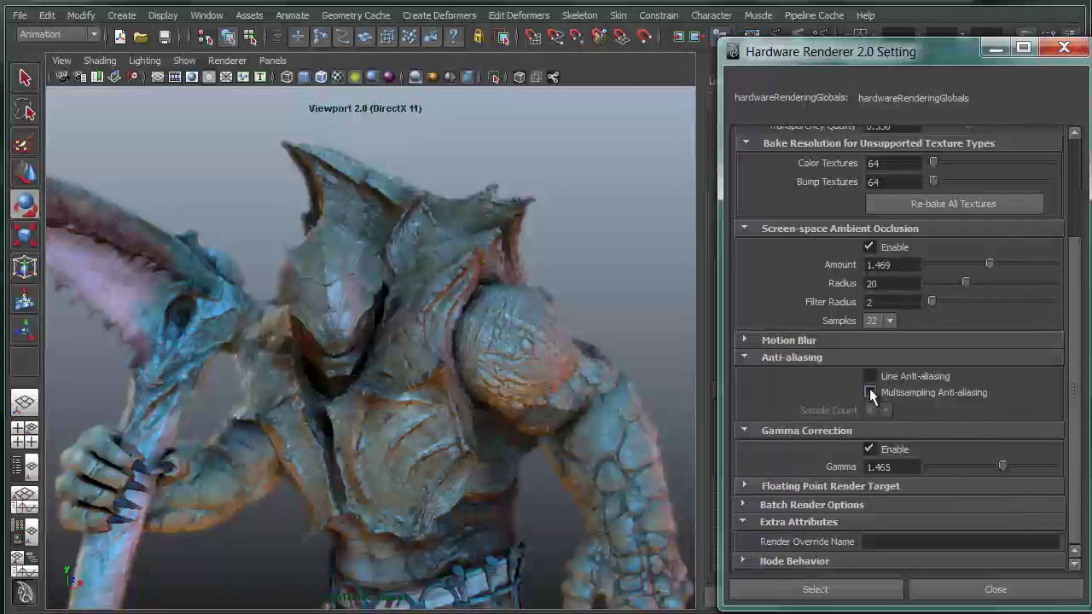
click(870, 392)
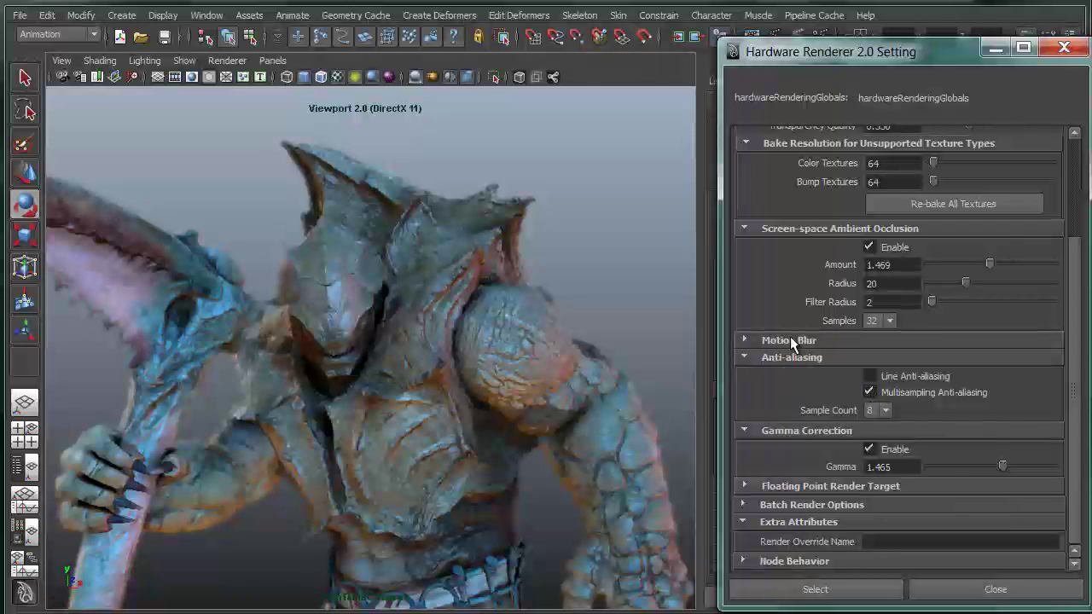
Compare ambient occlusion off and on, then raise the SSAO Amount to 1.714
click(869, 247)
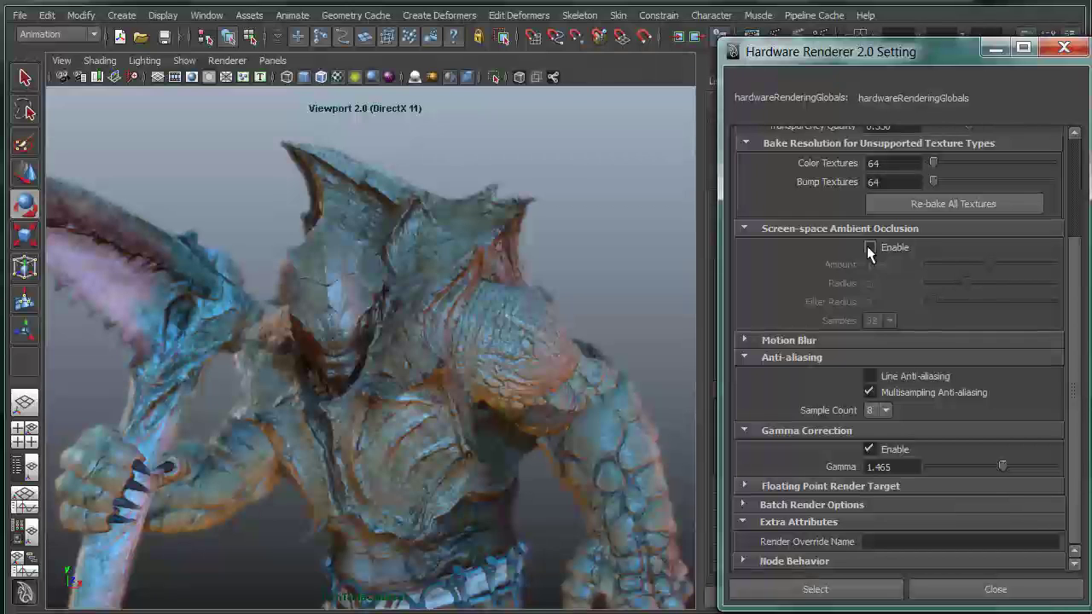
click(869, 248)
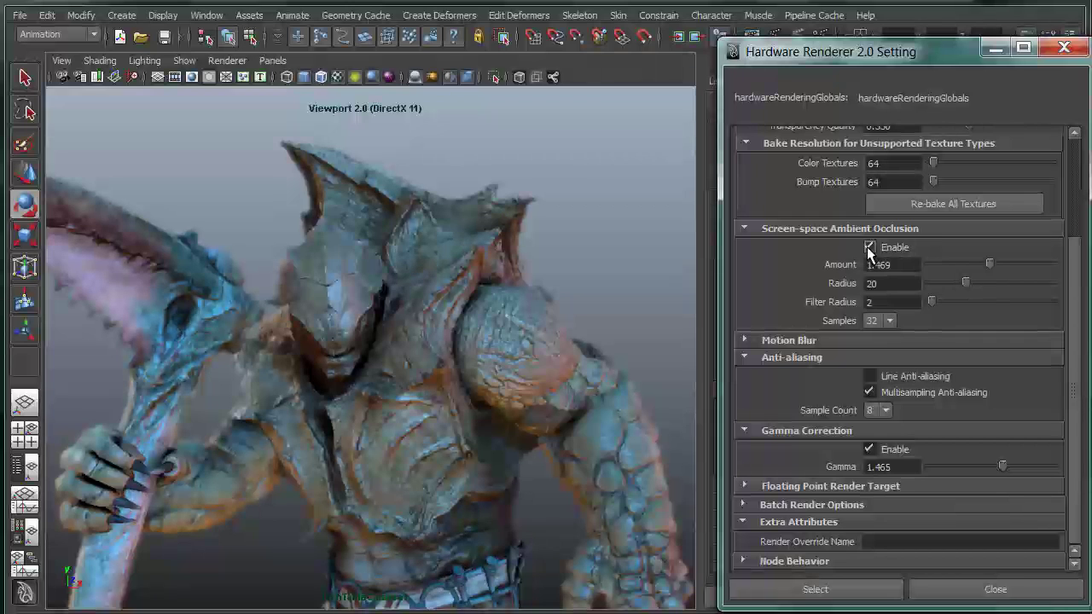
mouse_move(988, 265)
mouse_down()
mouse_move(1013, 264)
mouse_move(915, 261)
mouse_move(1000, 263)
mouse_up()
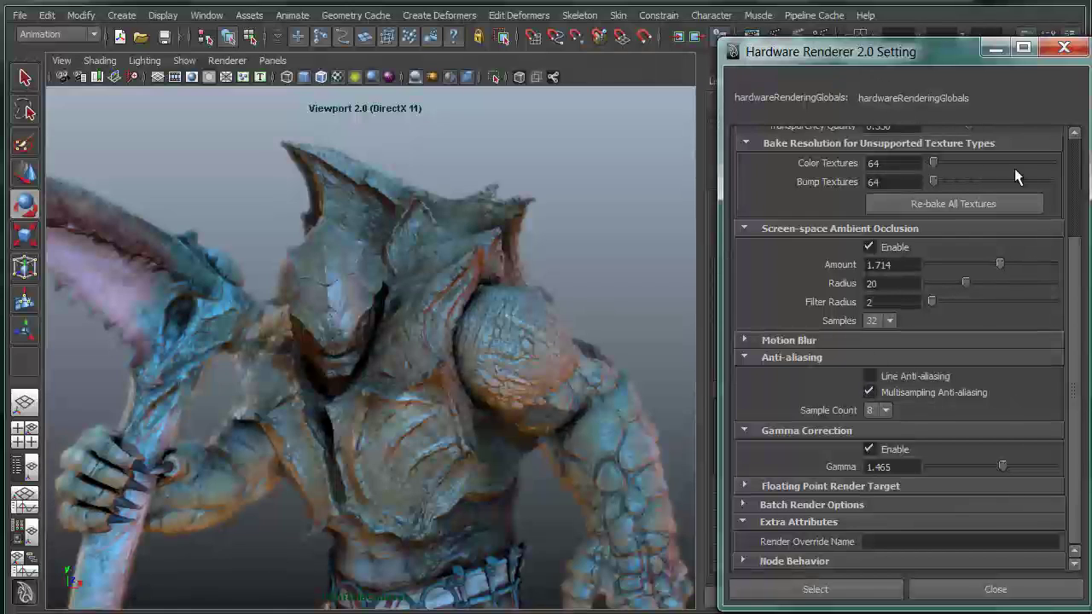